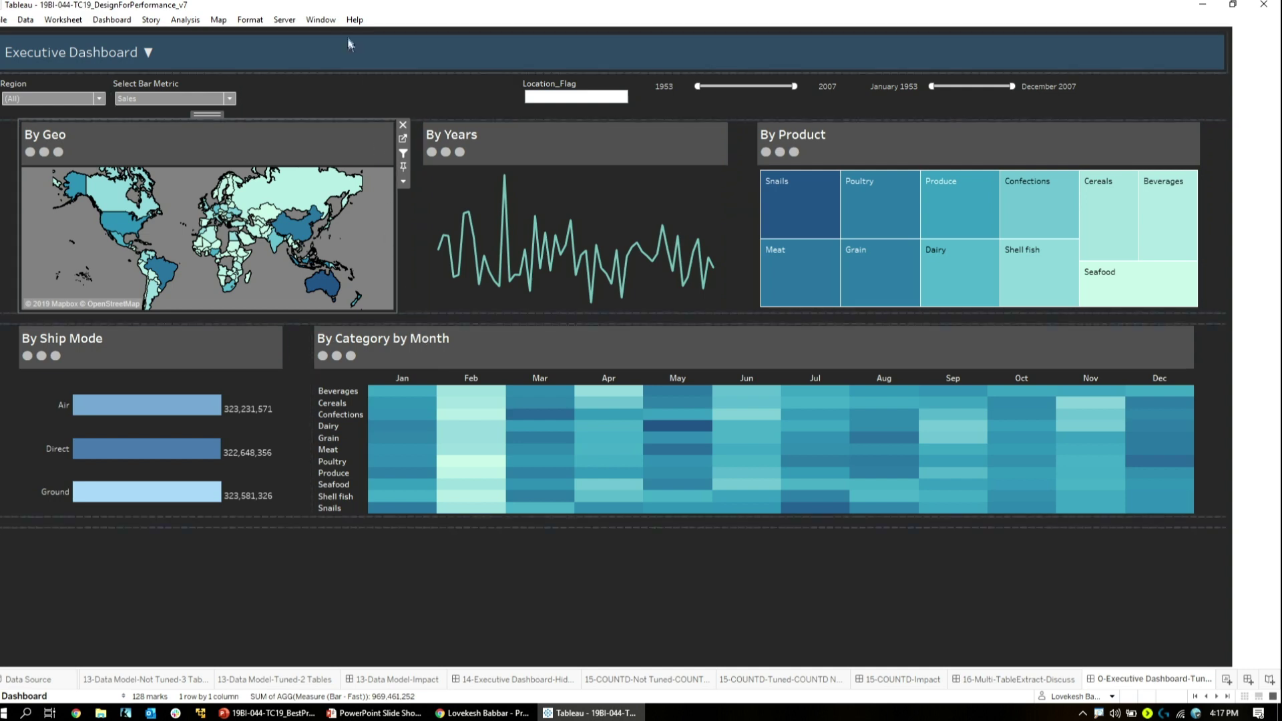
# - Open the "1:2-Tabular Data-Not Tuned-All Rows" sheet and cancel its view computation
pyautogui.click(337, 22)
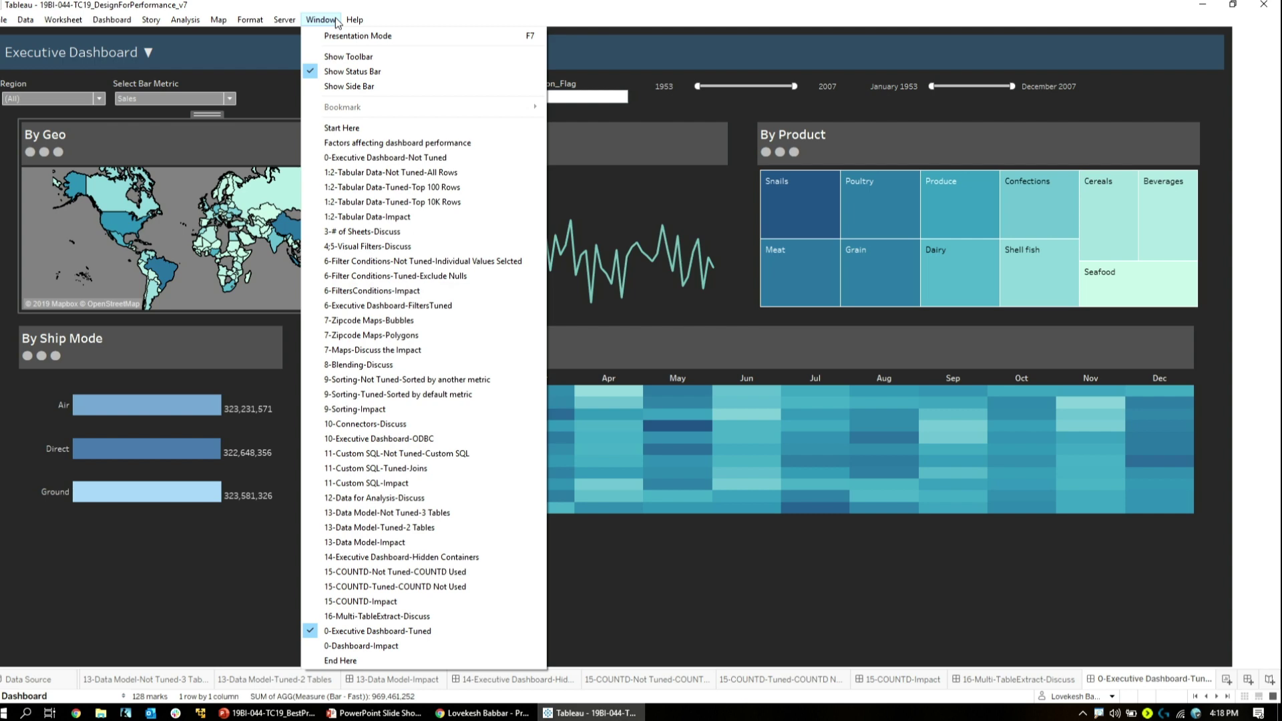
pyautogui.moveTo(354, 20)
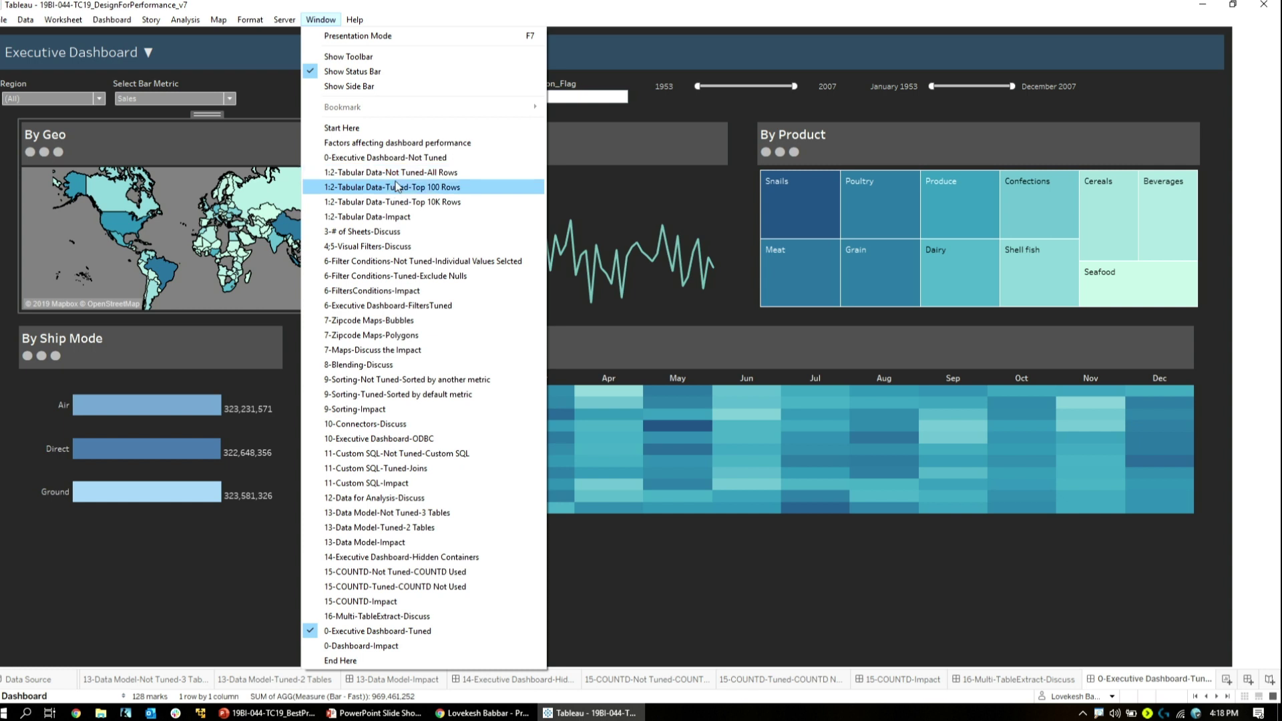
pyautogui.click(398, 172)
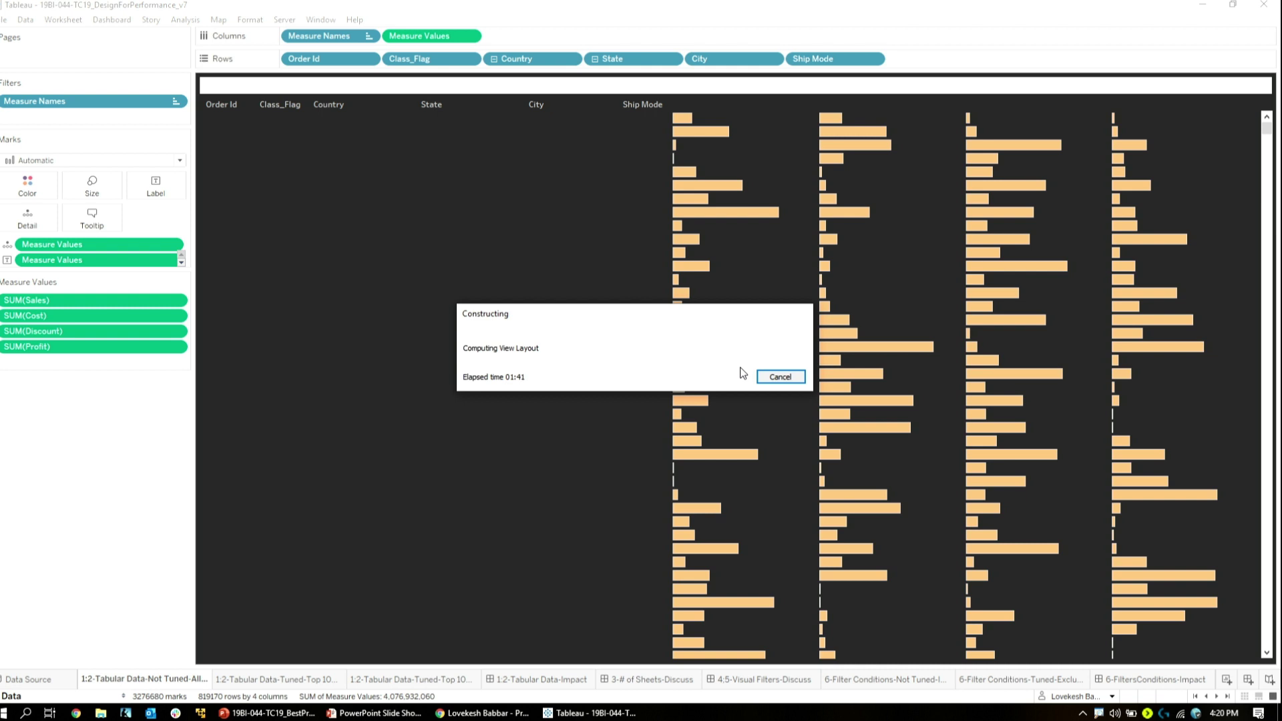
pyautogui.click(788, 379)
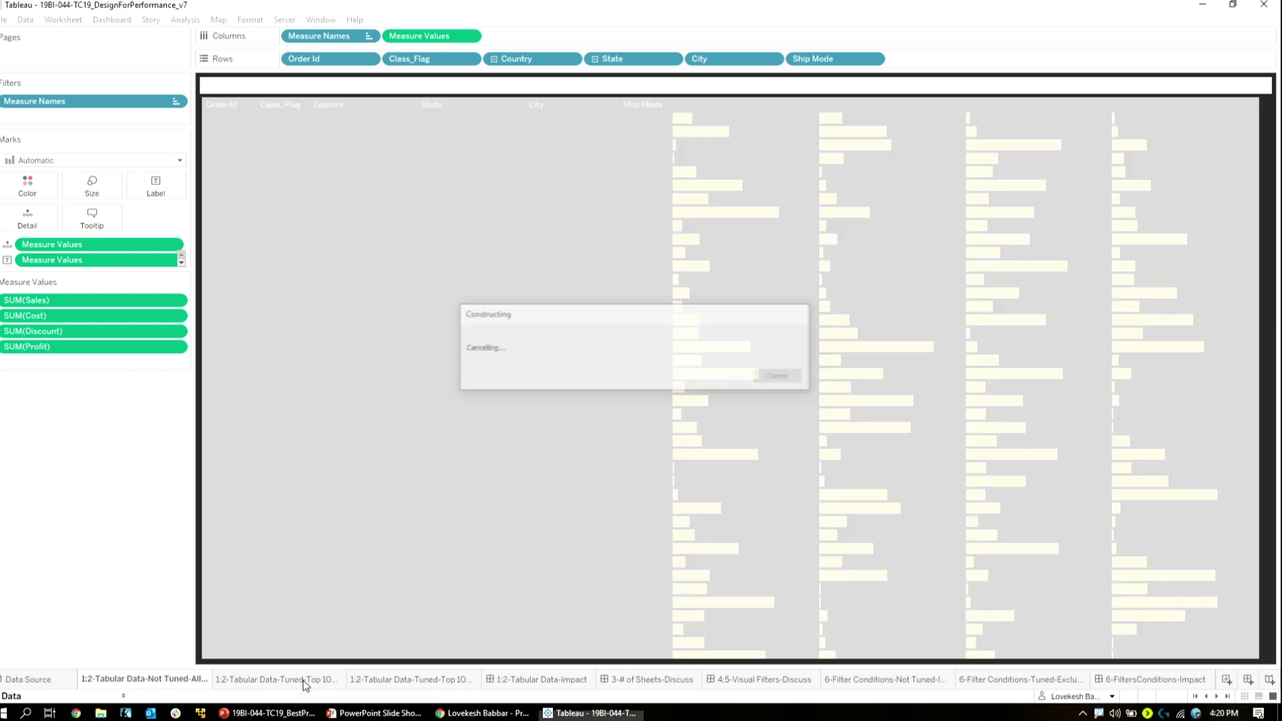
# - View the tuned Top 100 Rows and Top 10K Rows tabular sheets and the "1:2-Tabular Data-Impact" dashboard
pyautogui.click(305, 681)
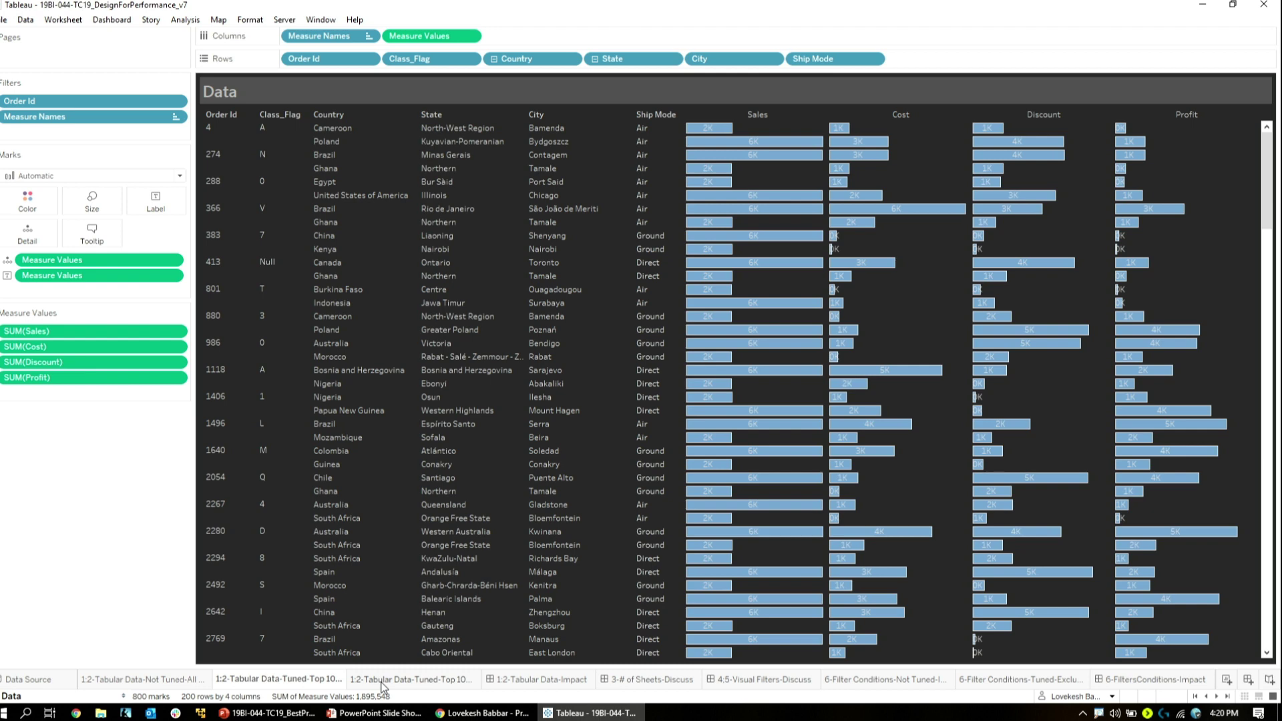
pyautogui.click(383, 679)
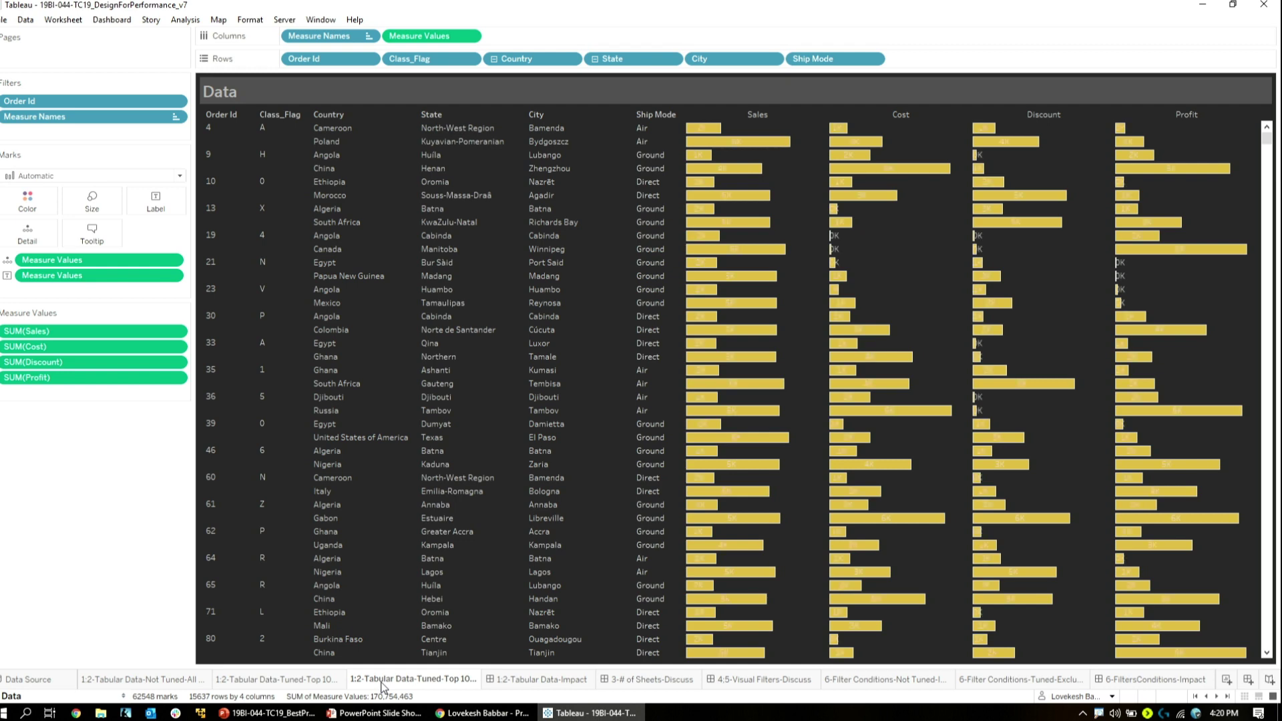
pyautogui.click(500, 679)
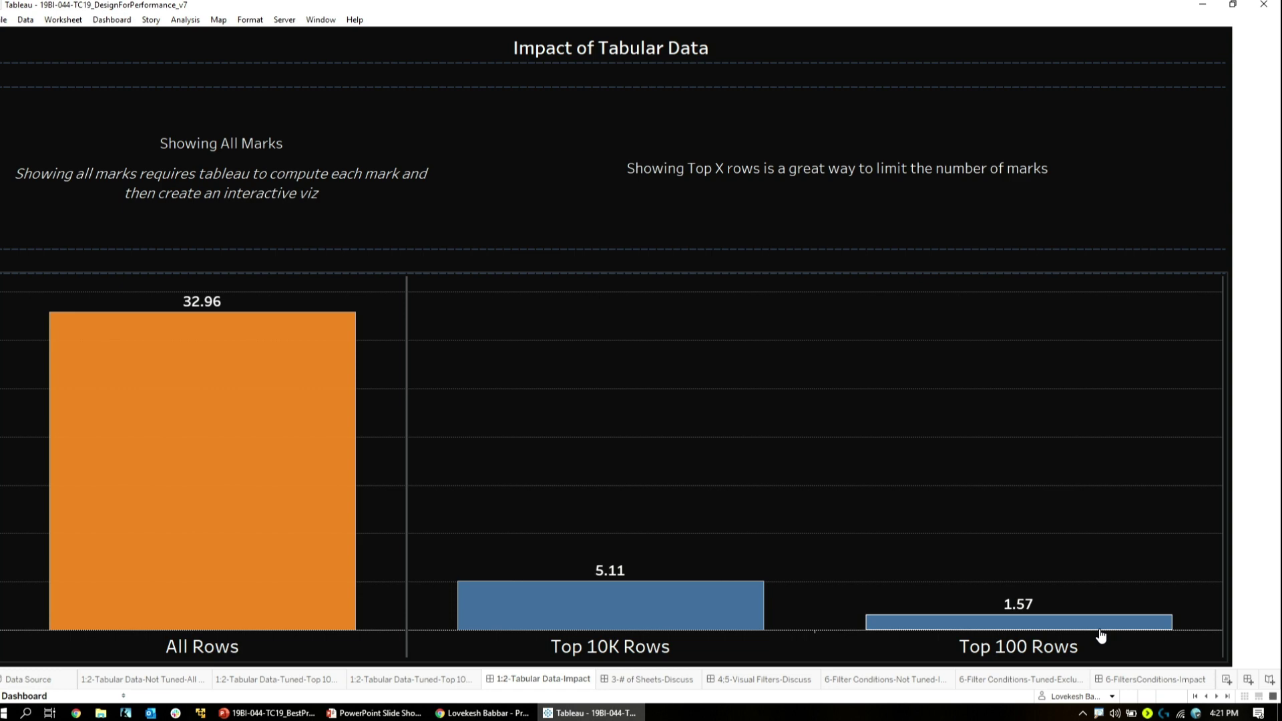
# - Start a performance recording for the workbook
pyautogui.click(353, 19)
pyautogui.moveTo(414, 147)
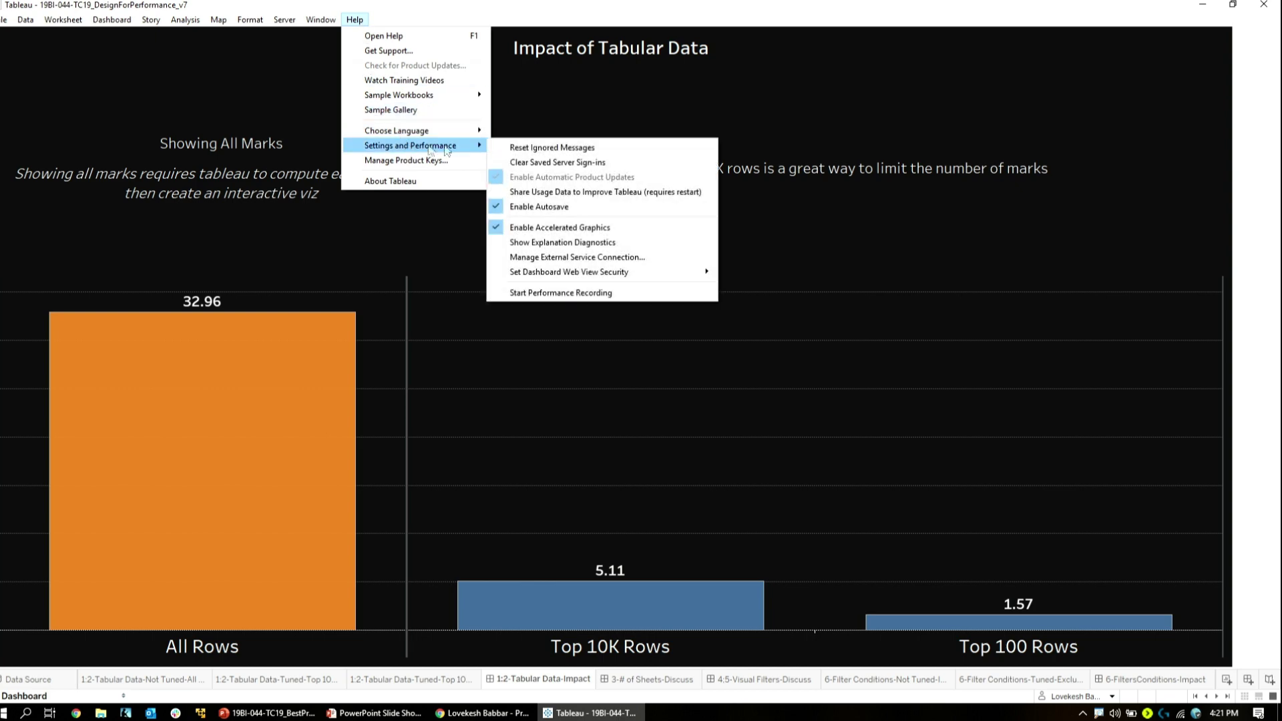
pyautogui.click(545, 293)
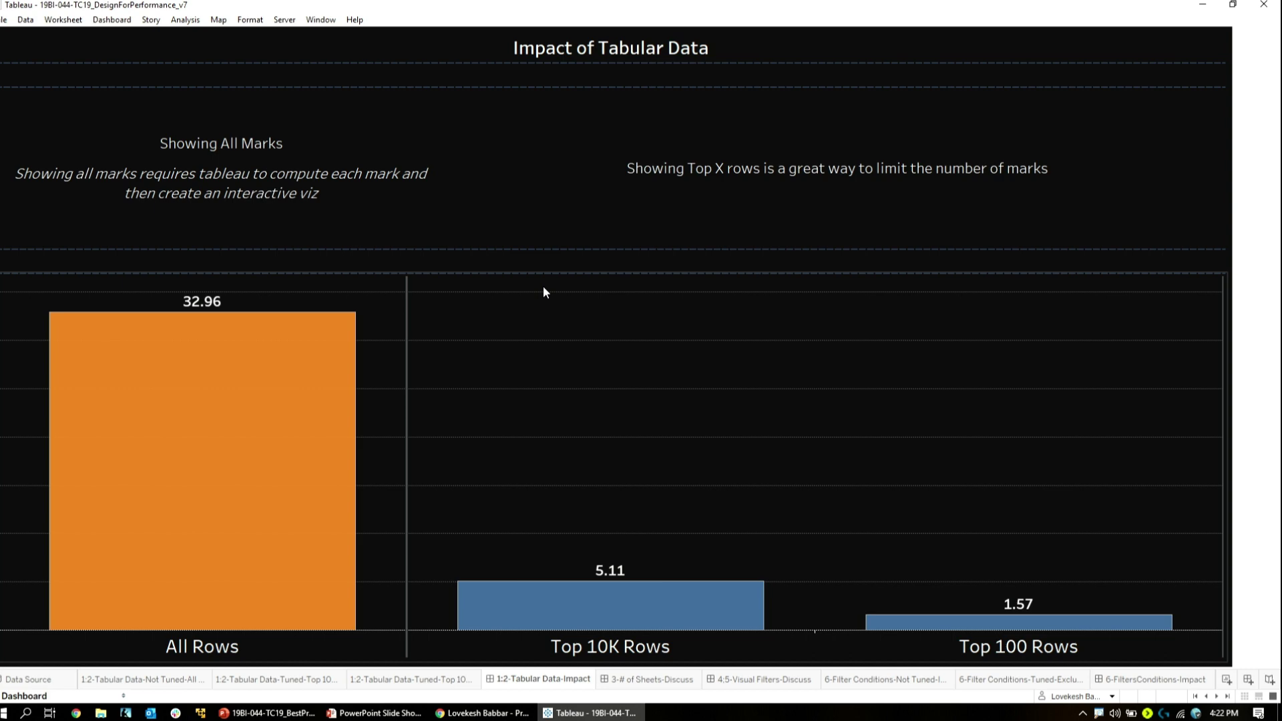
# - Load the "7-Zipcode Maps-Bubbles" and "7-Zipcode Maps-Polygons" sheets while the performance recording runs
pyautogui.click(354, 20)
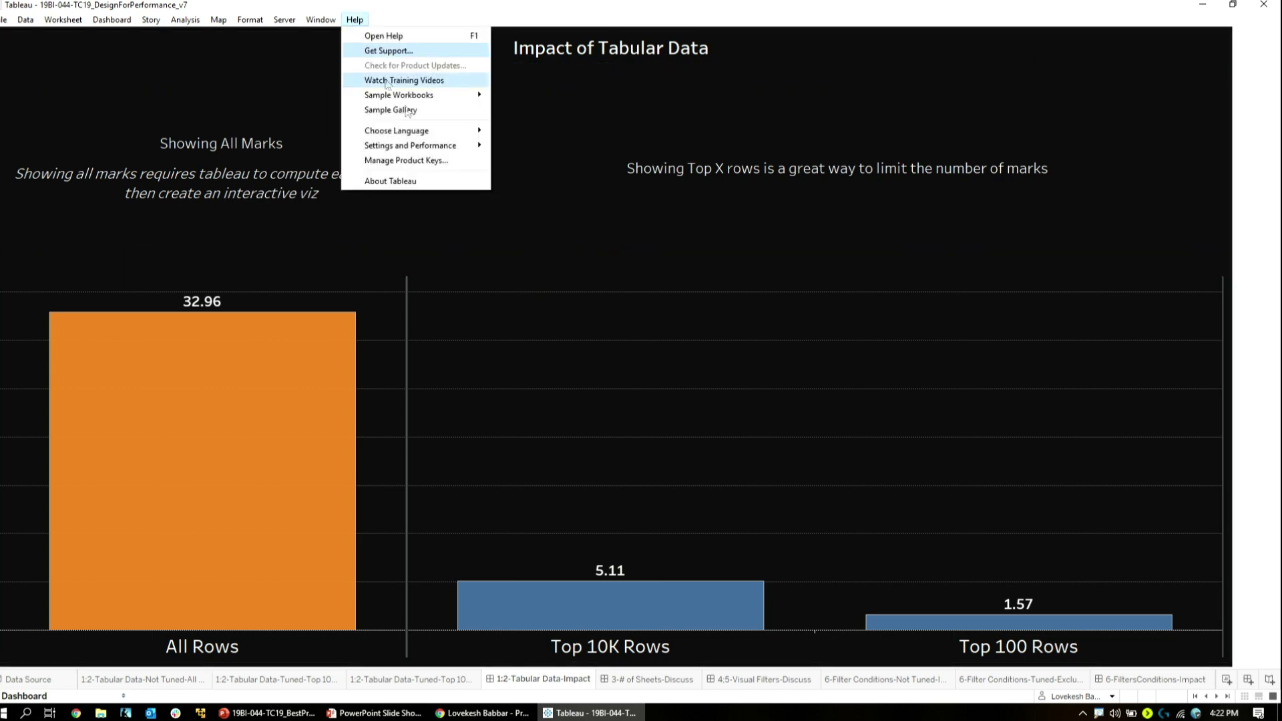
pyautogui.moveTo(470, 145)
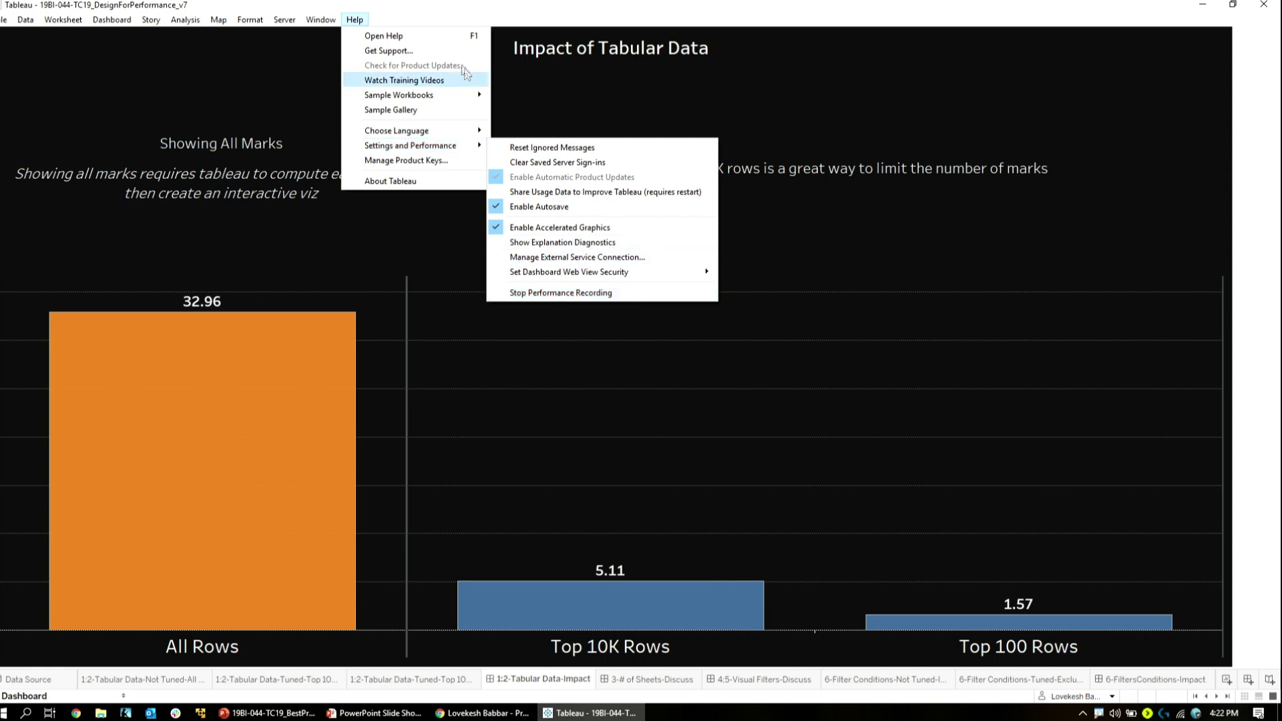
pyautogui.moveTo(327, 25)
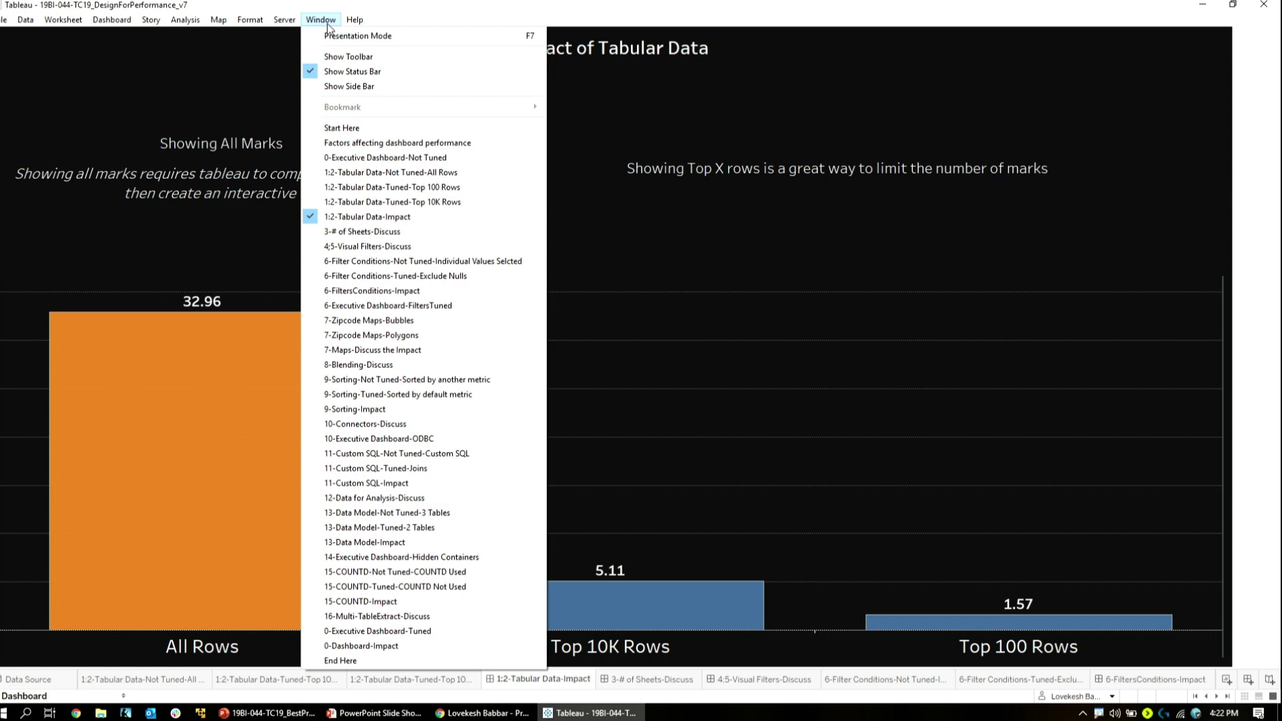
pyautogui.click(349, 322)
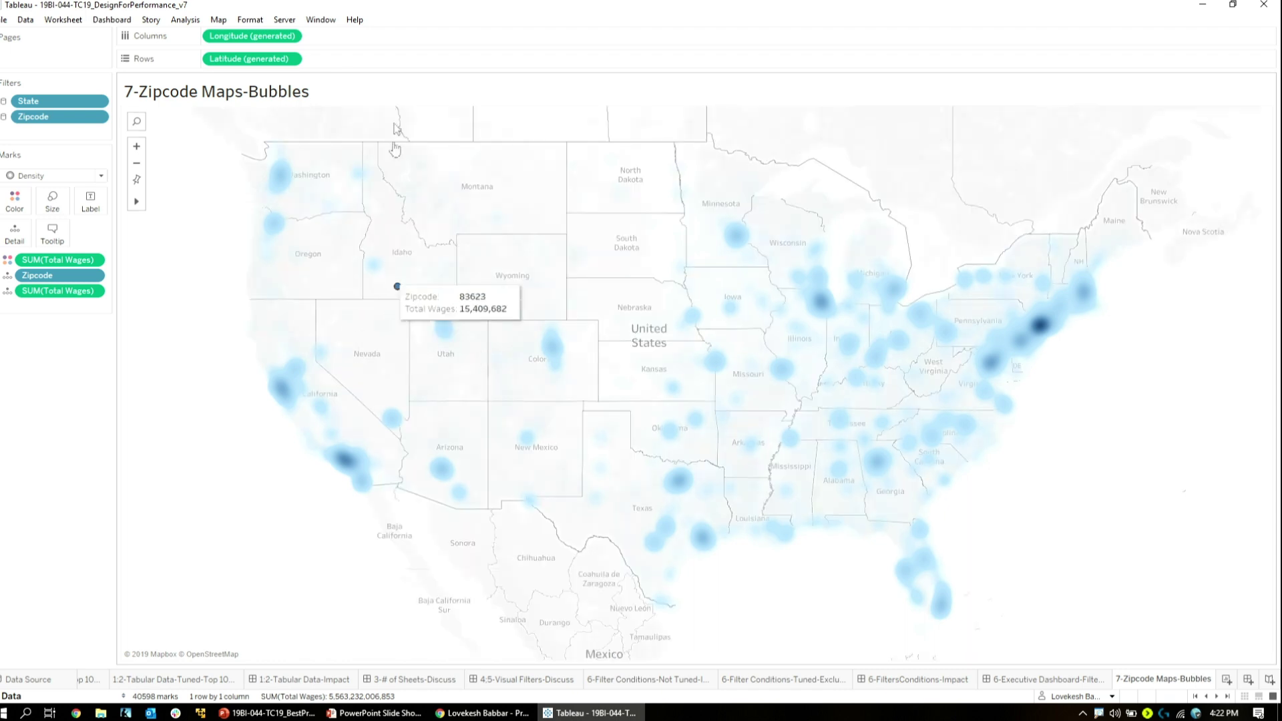
pyautogui.click(326, 20)
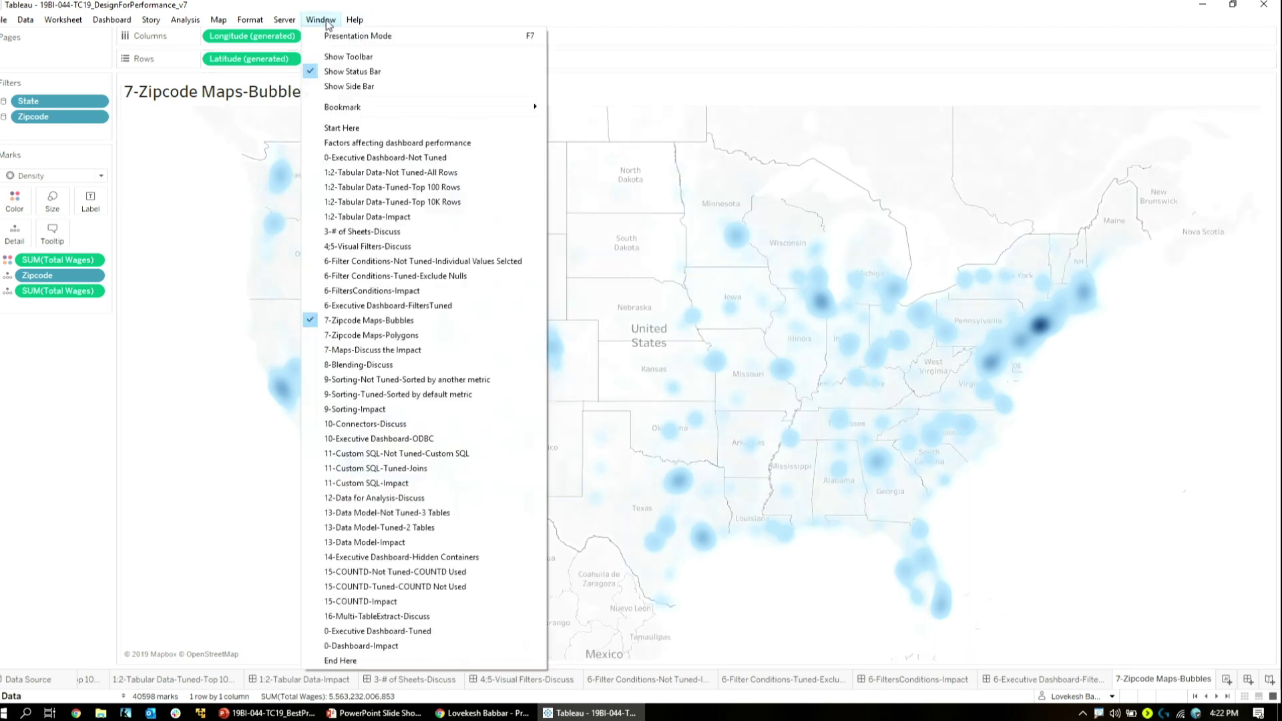
pyautogui.click(382, 336)
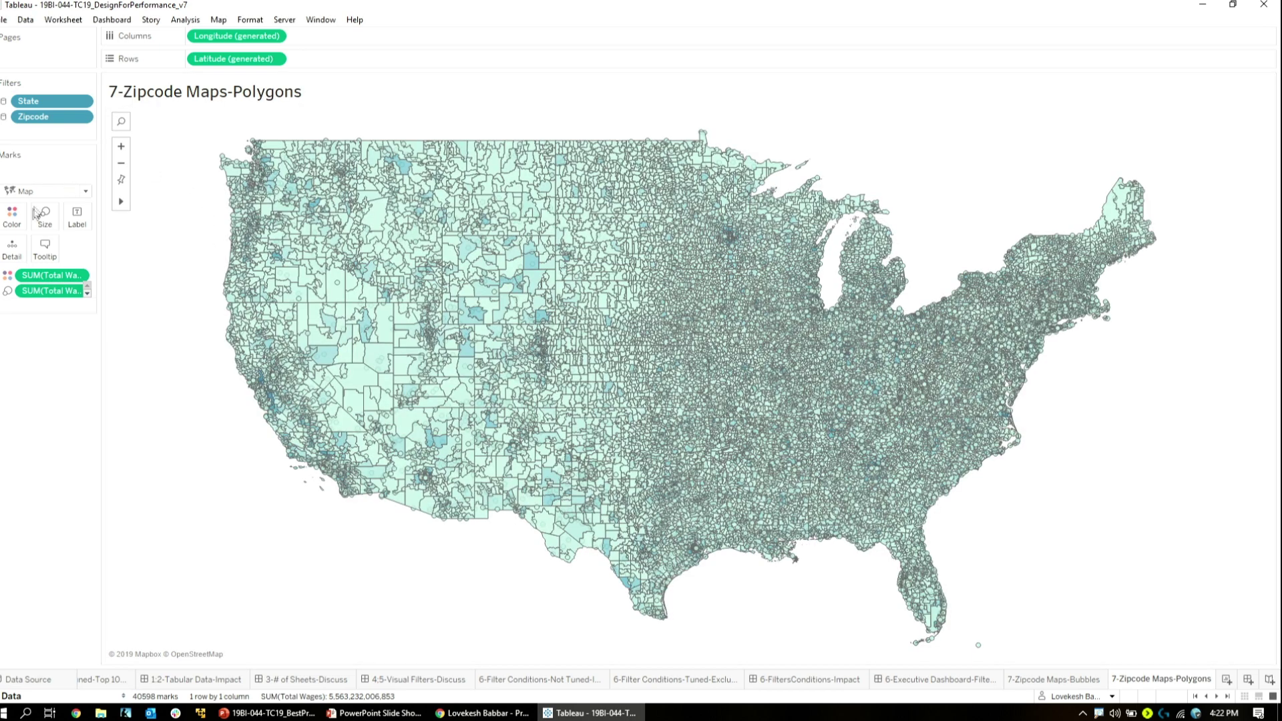
pyautogui.click(45, 177)
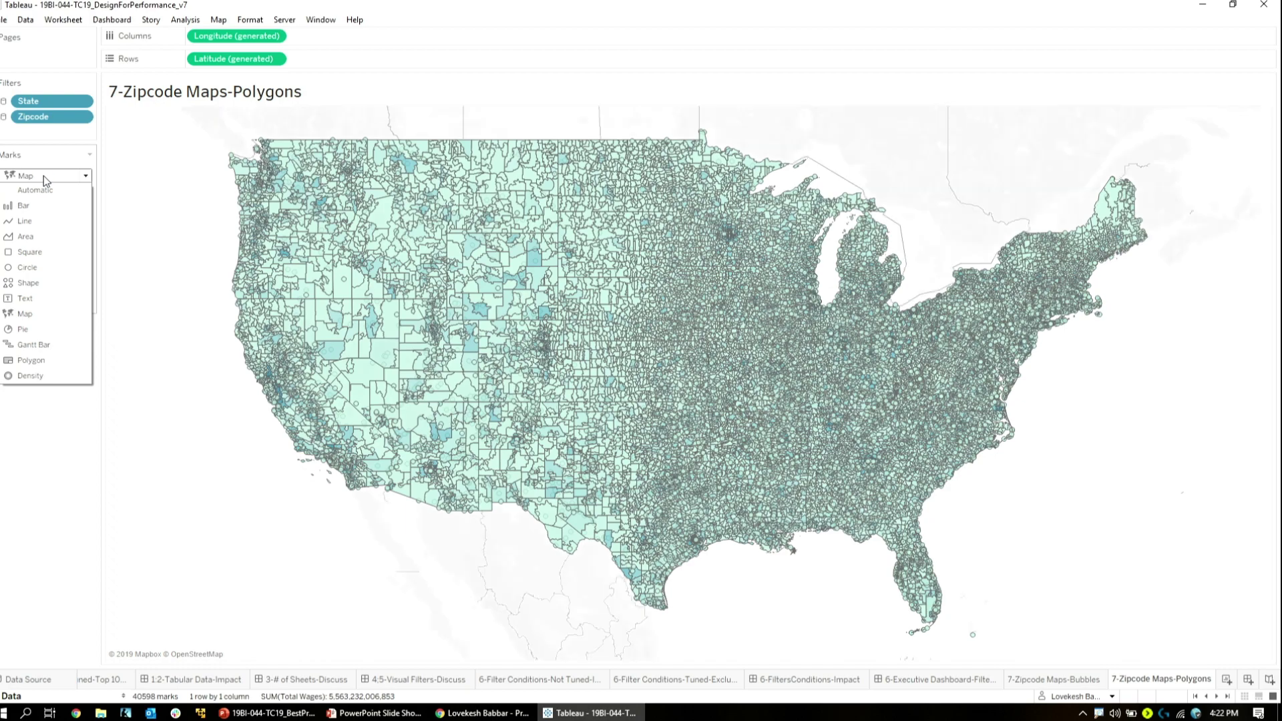
pyautogui.click(191, 317)
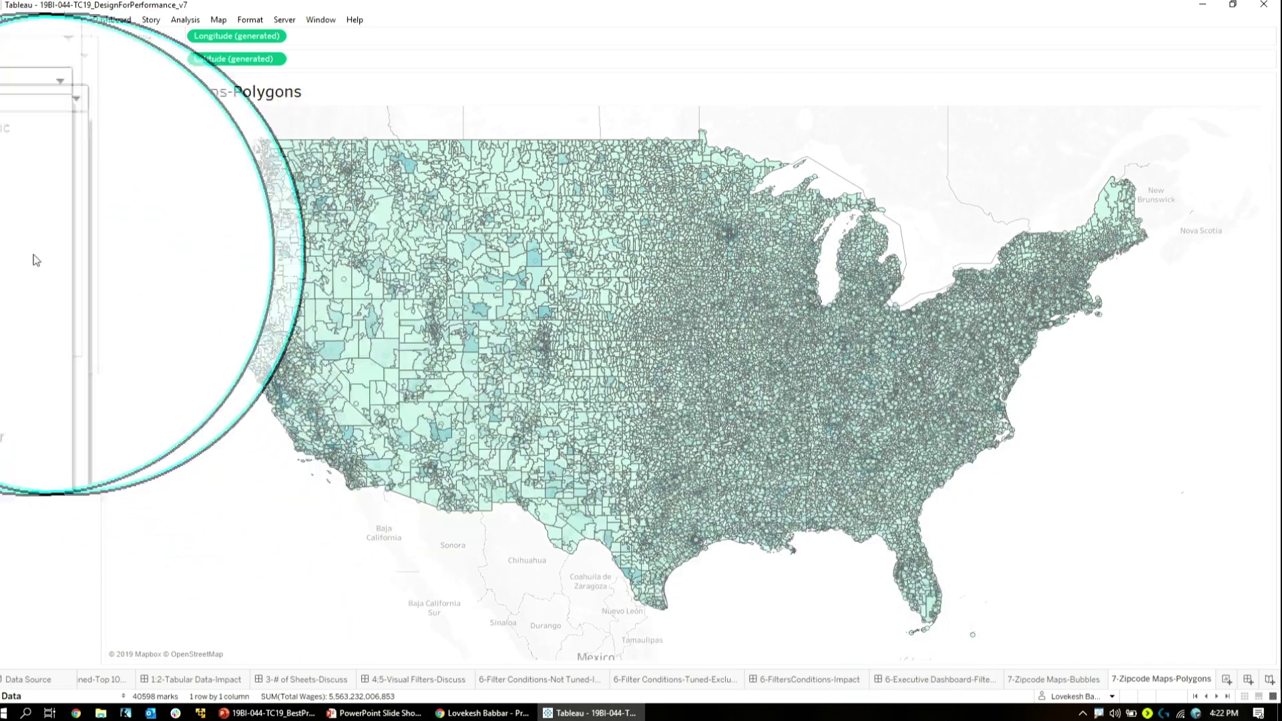
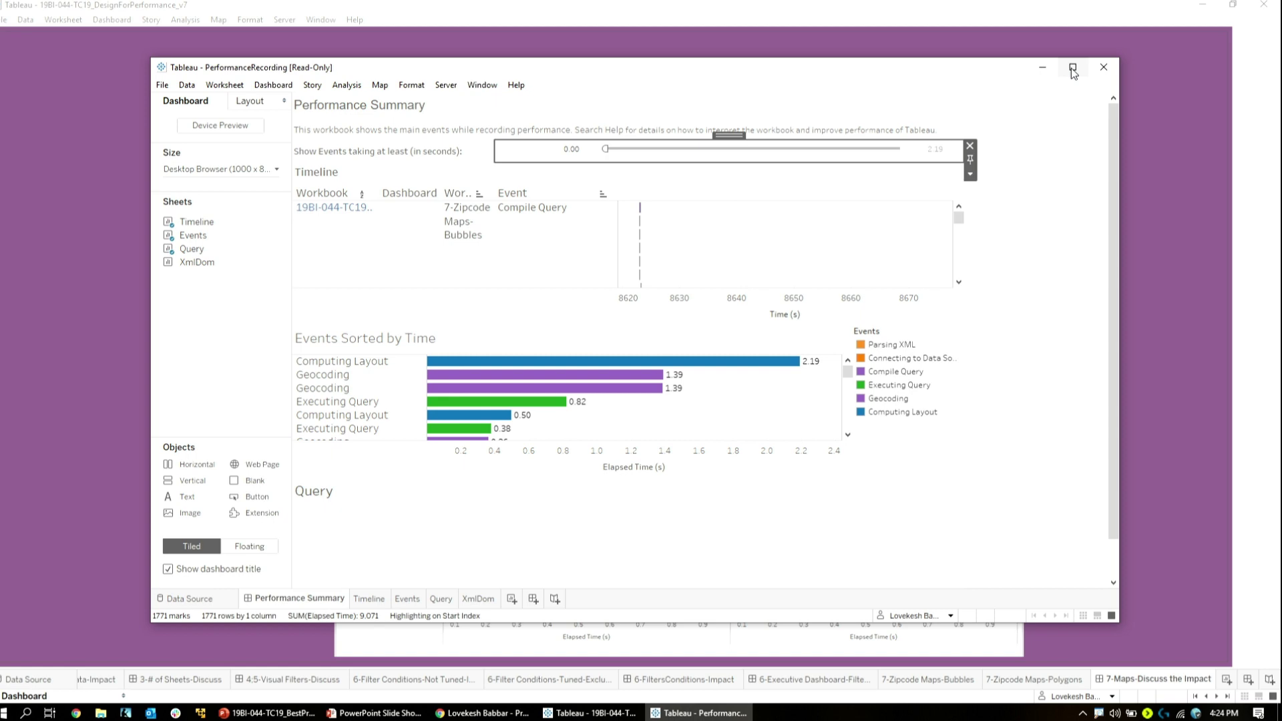
# - Maximize the performance recording workbook and limit its summary to events taking at least 0.2 seconds
pyautogui.click(1073, 68)
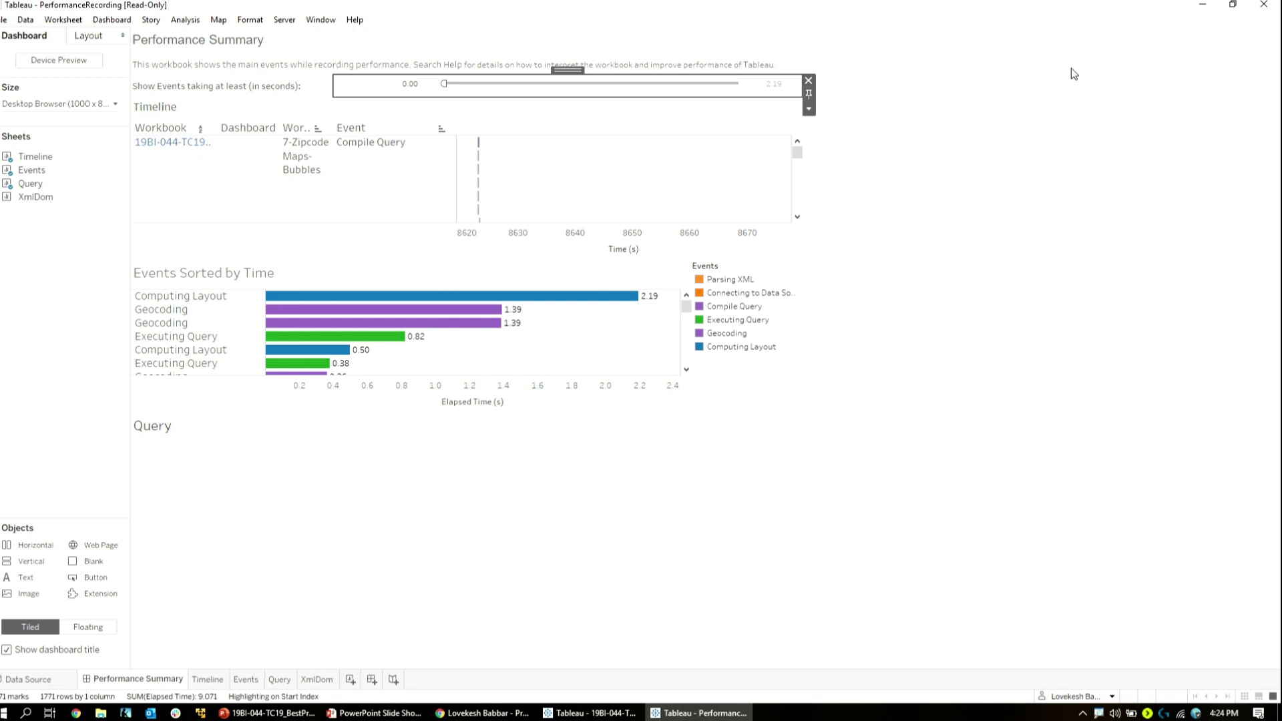
pyautogui.click(411, 82)
pyautogui.press('BackSpace')
pyautogui.press('Delete')
pyautogui.press('Delete')
pyautogui.press('Delete')
pyautogui.press('Delete')
pyautogui.write('.2')
pyautogui.press('Return')
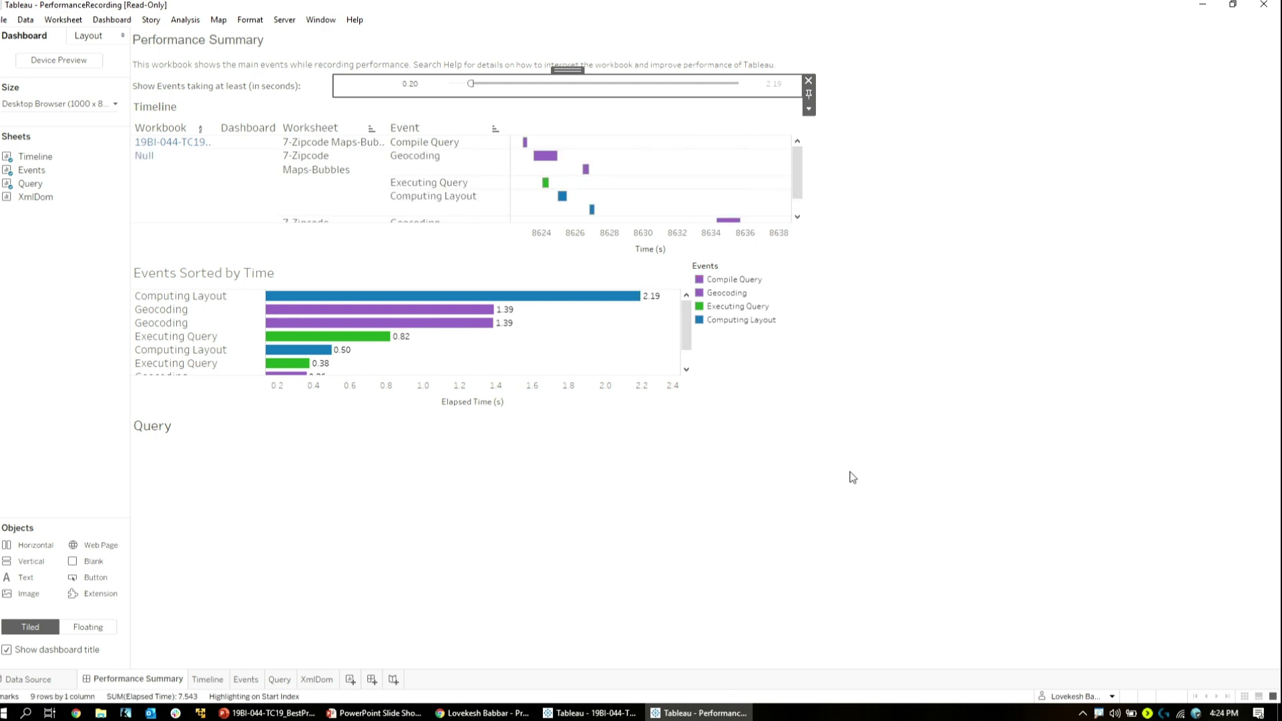
# - Examine the Events Sorted by Time chart and compare the Computing Layout details of the two zip code map sheets
pyautogui.click(686, 323)
pyautogui.scroll(-1, 686, 324)
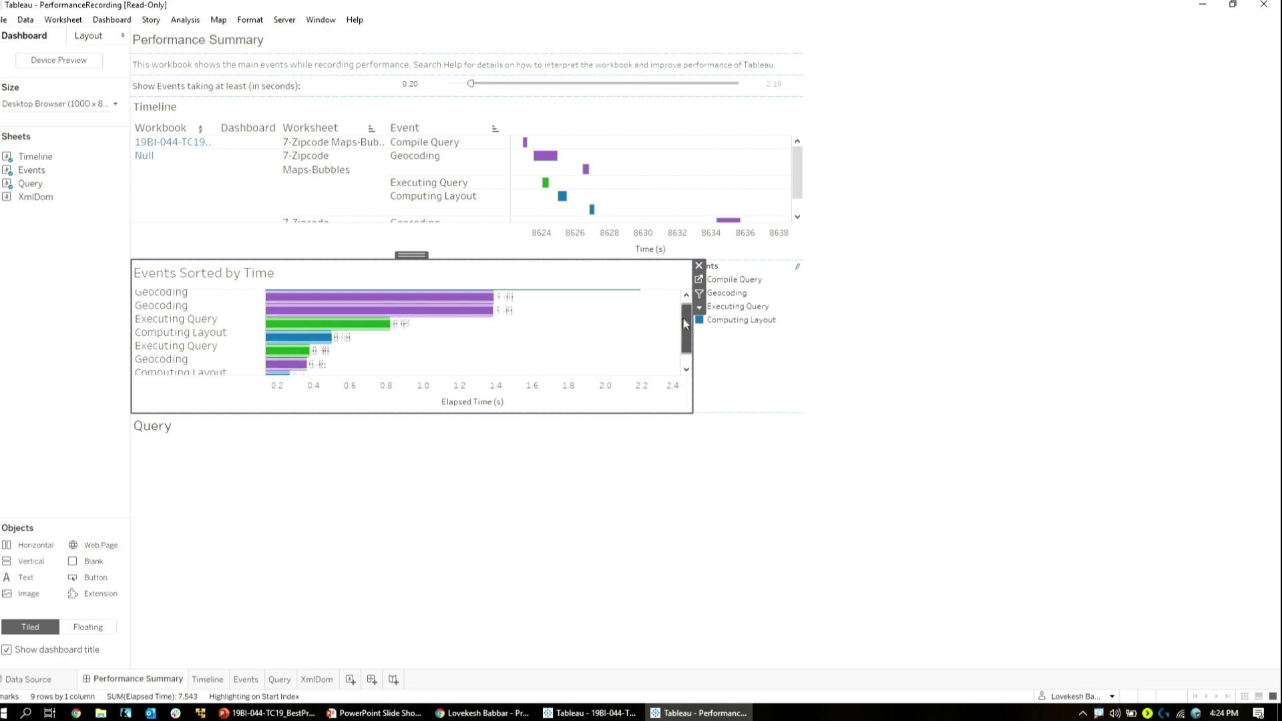
pyautogui.scroll(1, 683, 324)
pyautogui.moveTo(562, 302)
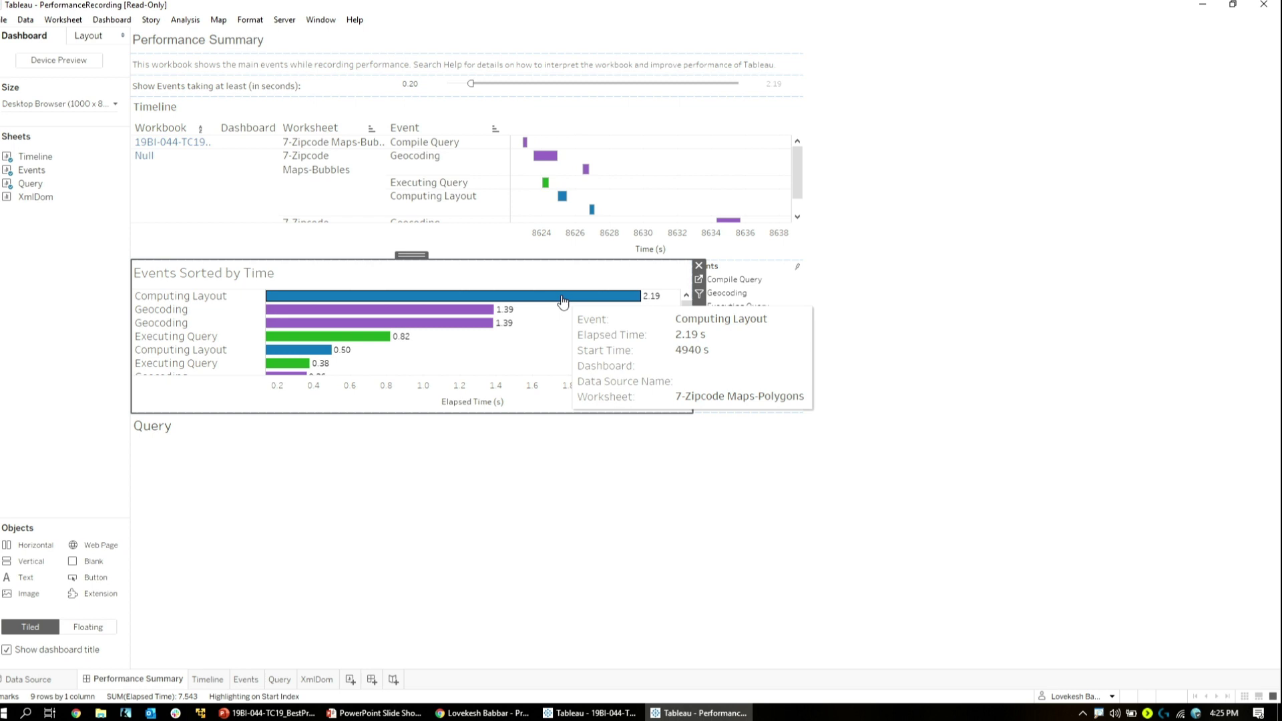
pyautogui.moveTo(330, 352)
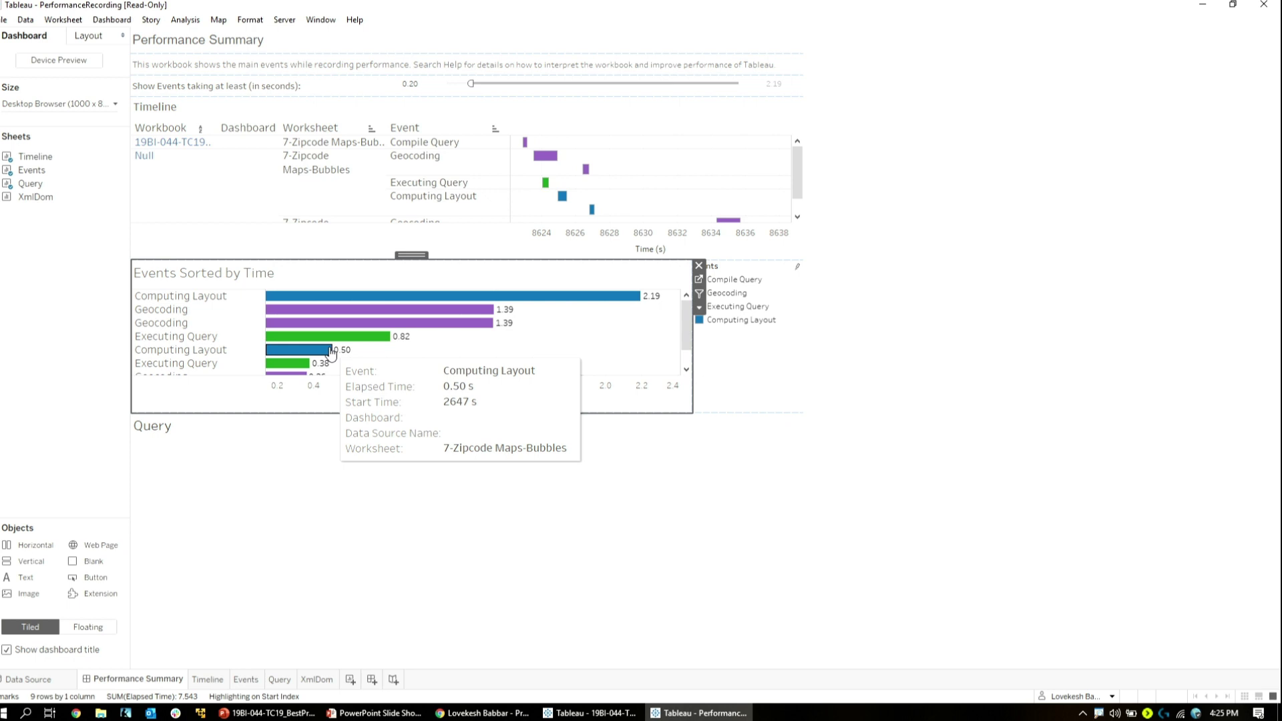
# - Open the worksheet behind the Events Sorted by Time chart from the Performance Summary dashboard
pyautogui.click(707, 134)
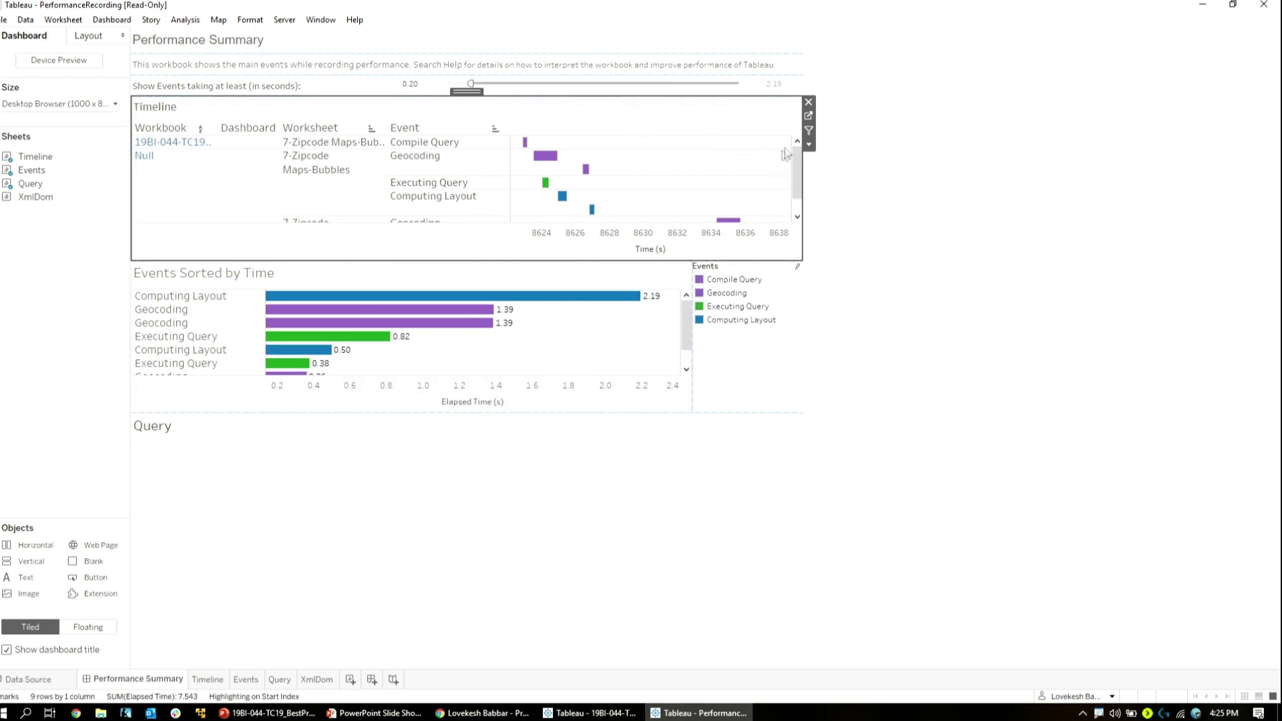
pyautogui.click(683, 274)
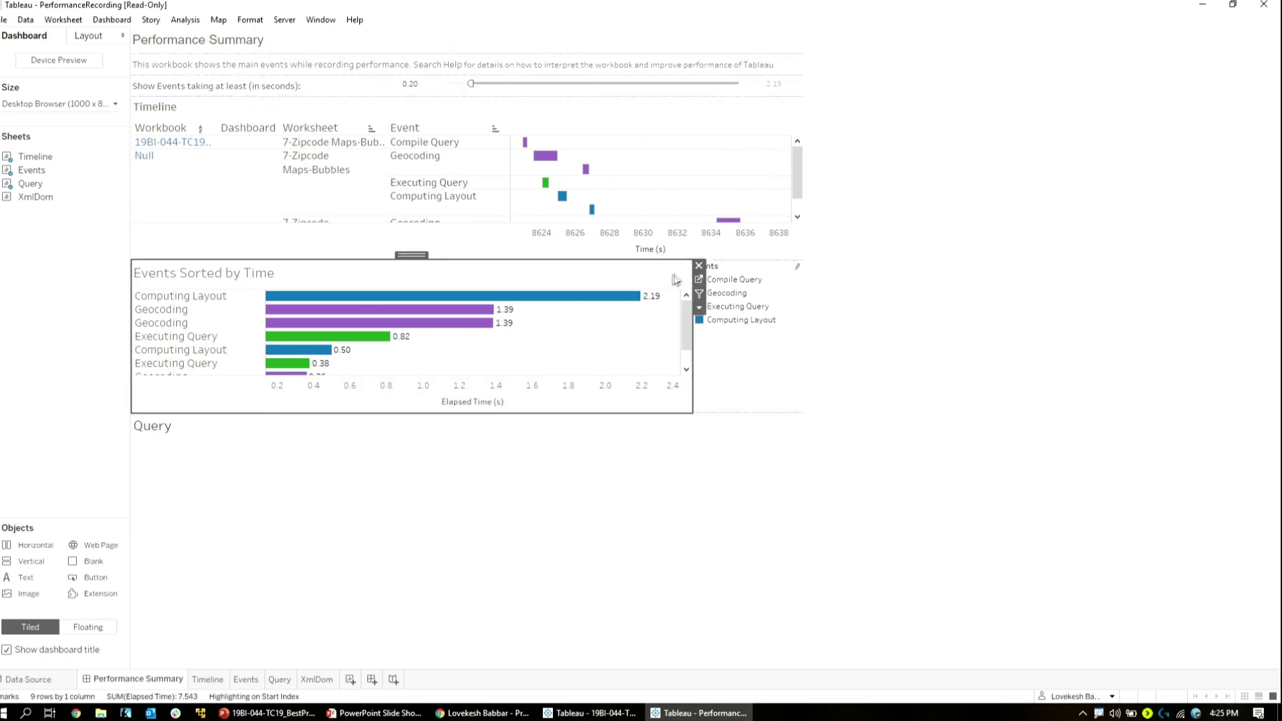
pyautogui.click(699, 279)
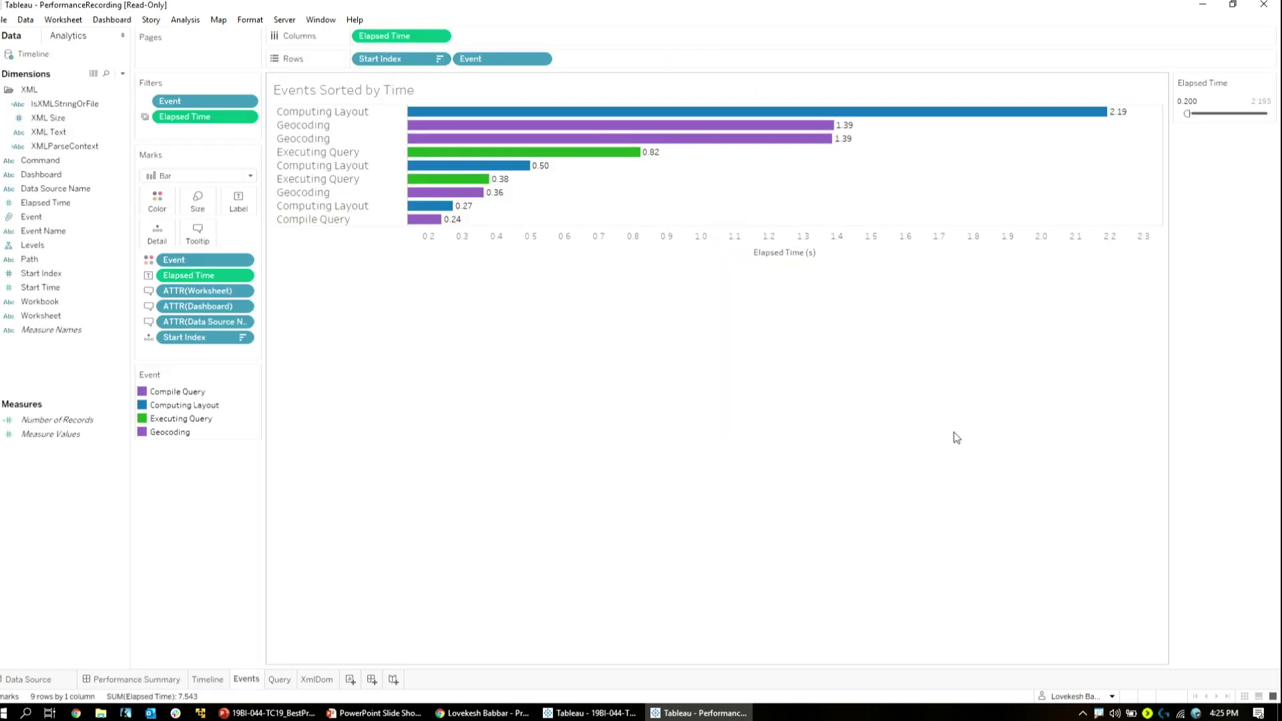
# - Split the Events Sorted by Time chart into columns by Worksheet and remove that field again
pyautogui.click(82, 317)
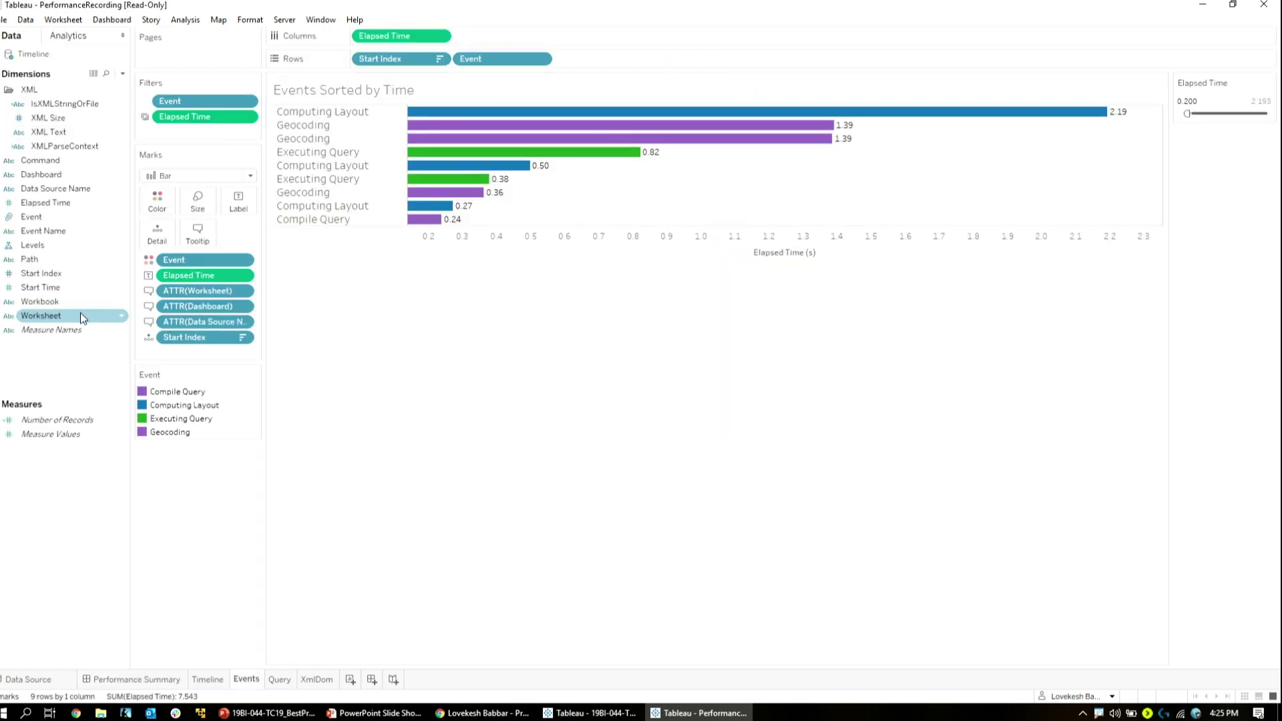
pyautogui.click(80, 314)
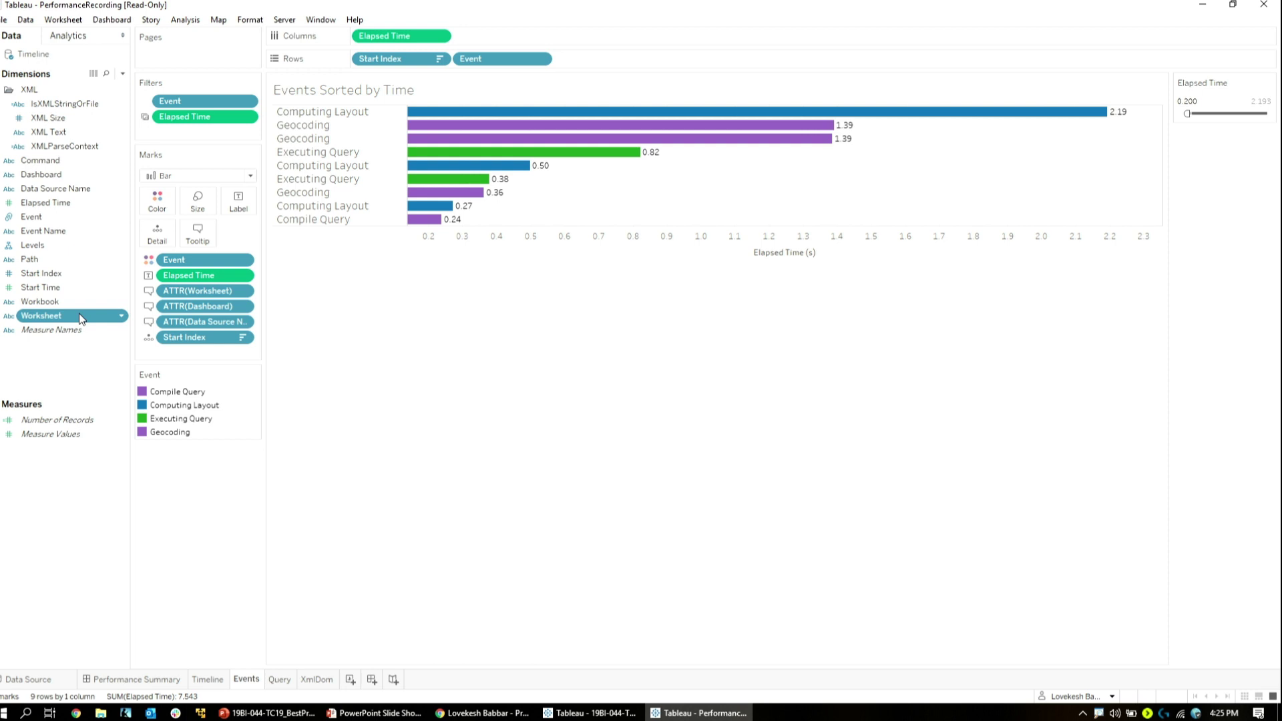
pyautogui.moveTo(79, 314); pyautogui.dragTo(364, 40)
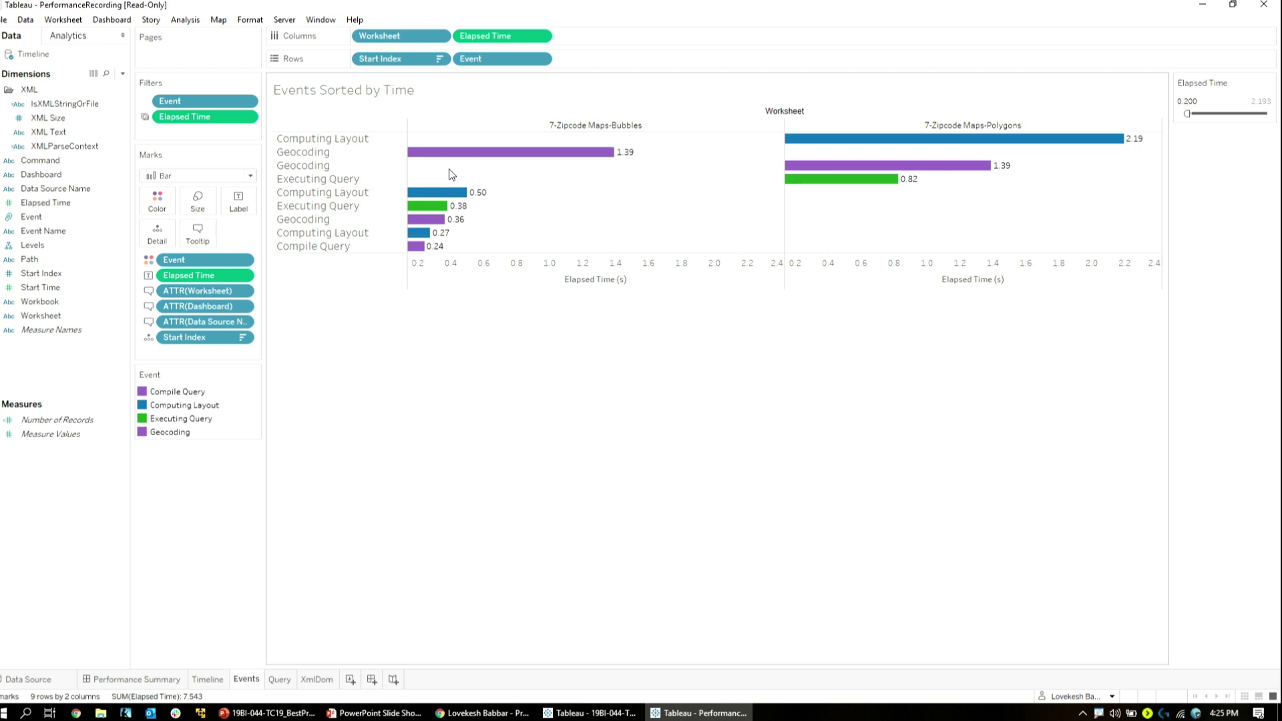
pyautogui.moveTo(409, 37); pyautogui.dragTo(204, 481)
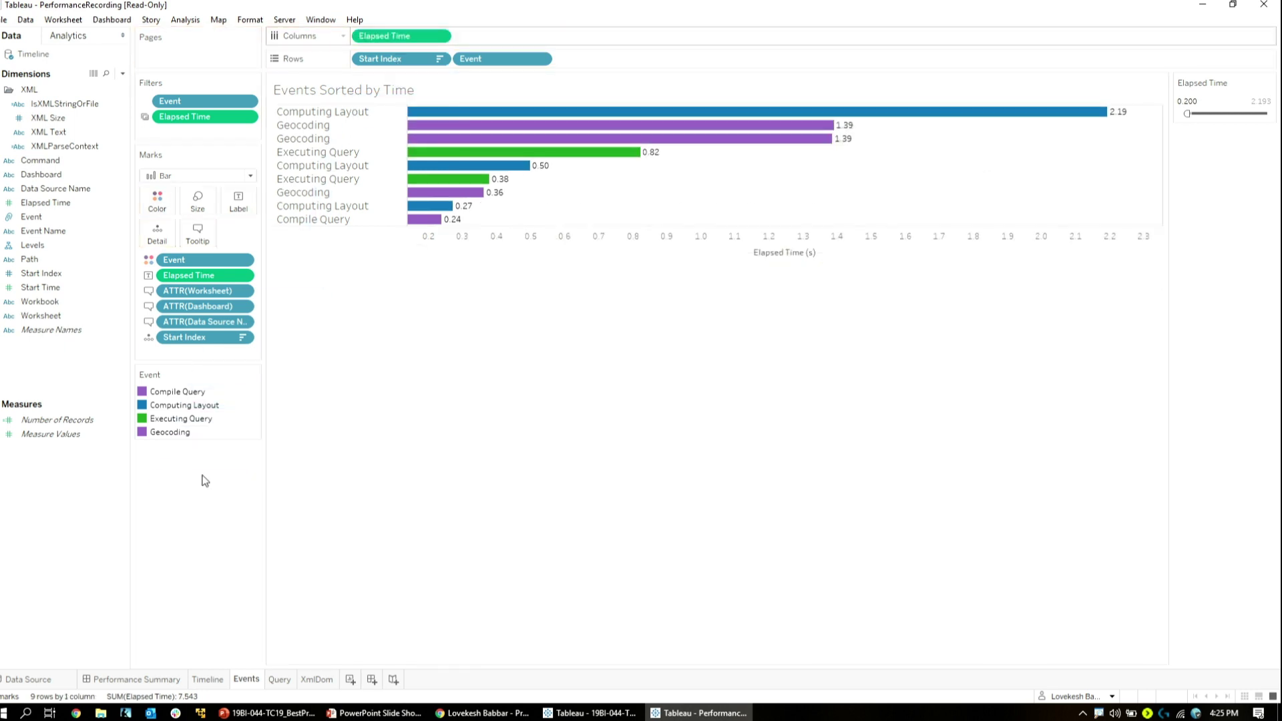
# - Open the Timeline worksheet from the Performance Summary dashboard and add Start Index as its first row field, ahead of Workbook
pyautogui.click(206, 680)
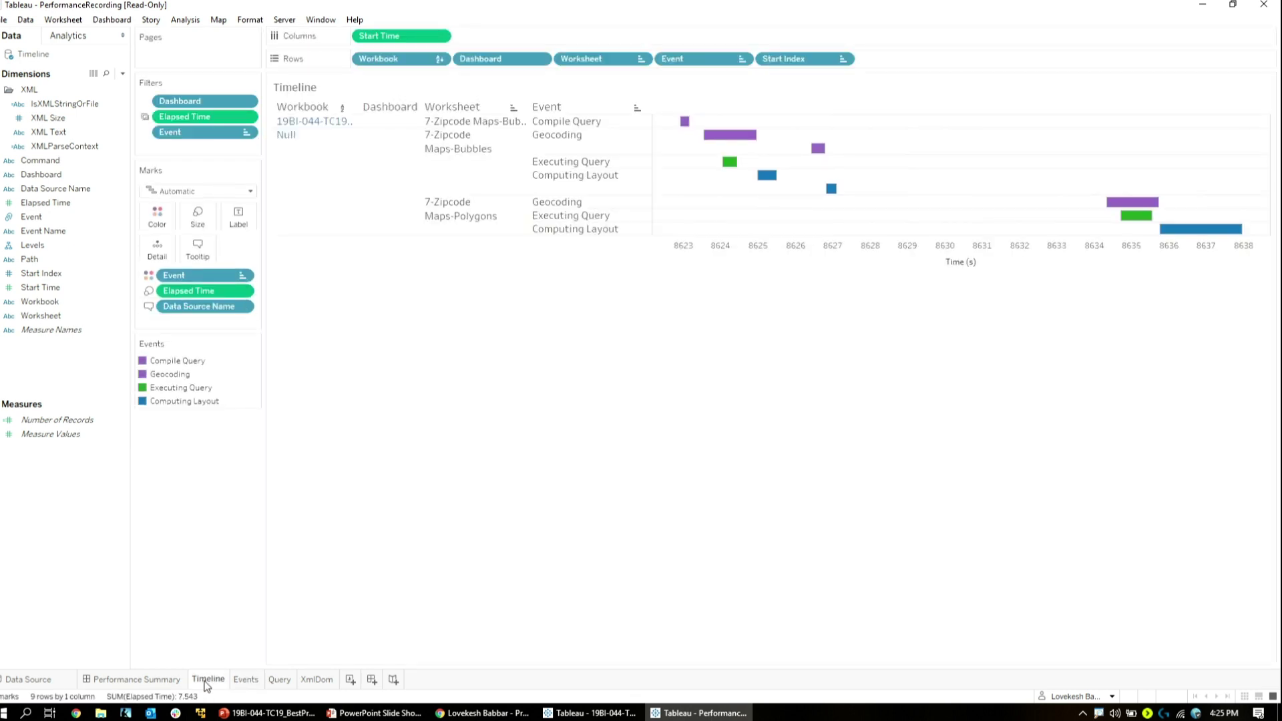
pyautogui.click(129, 680)
pyautogui.click(781, 134)
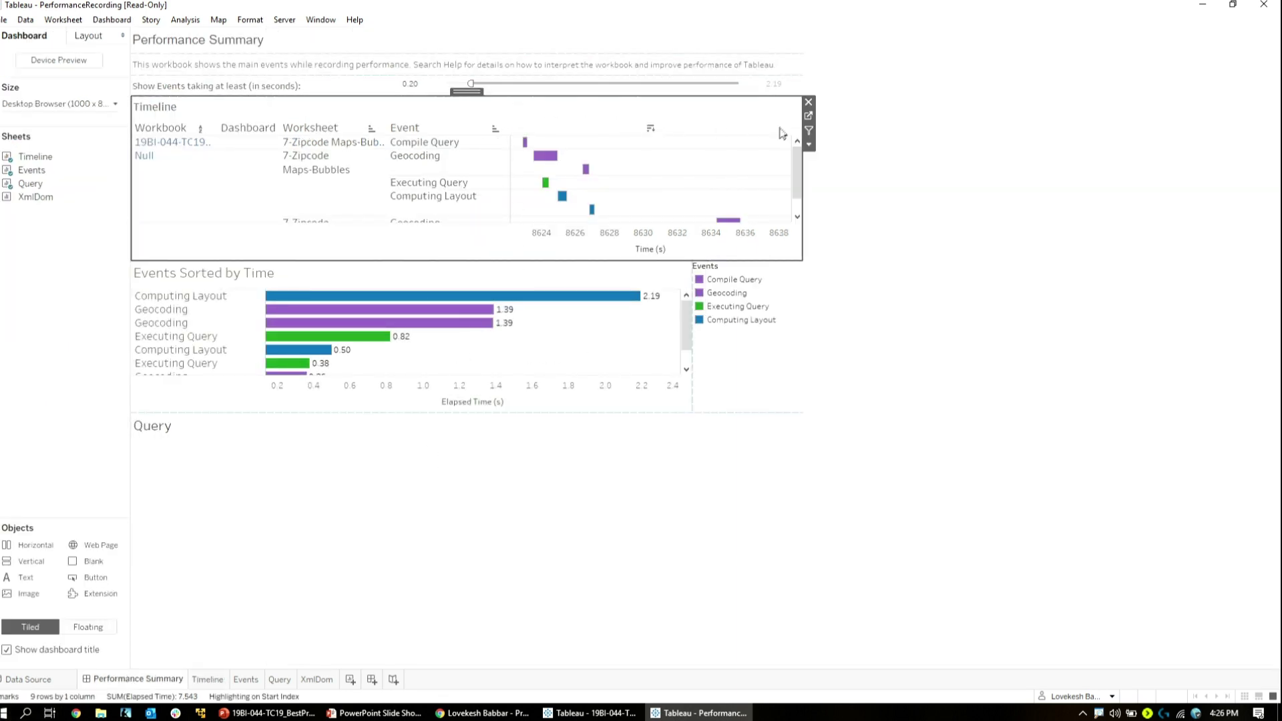
pyautogui.click(809, 116)
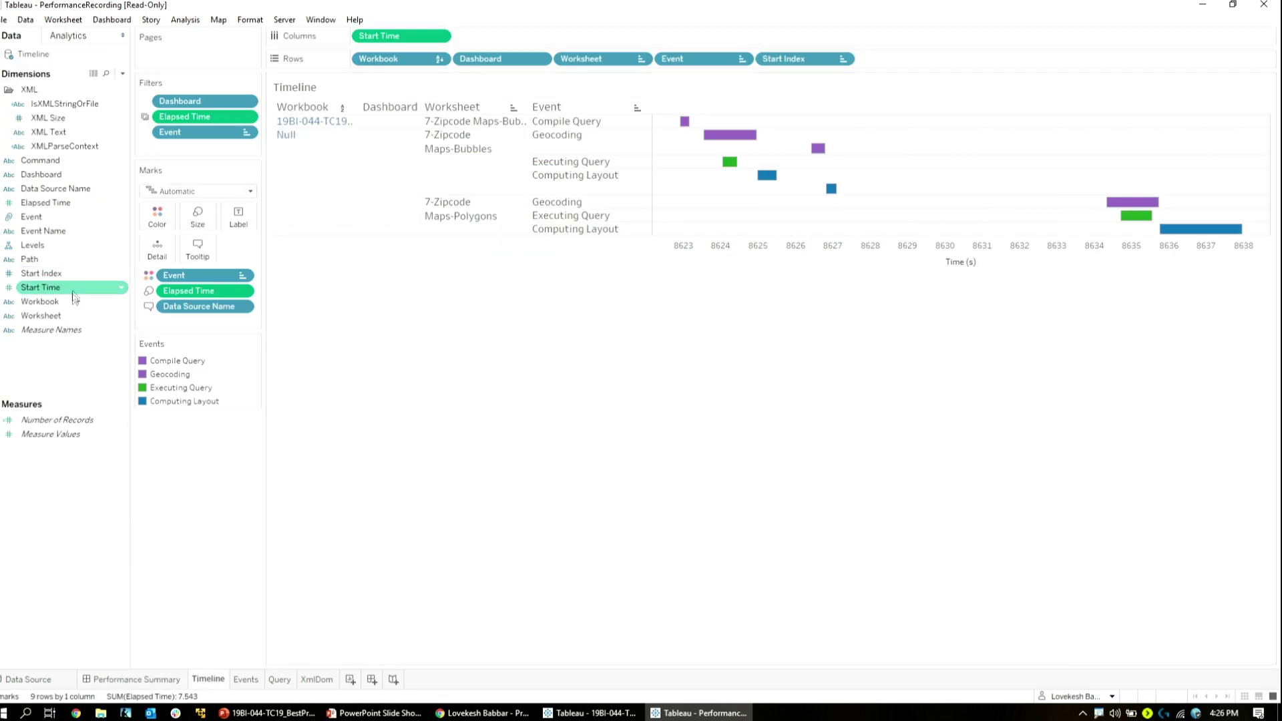
pyautogui.moveTo(73, 275); pyautogui.dragTo(353, 63)
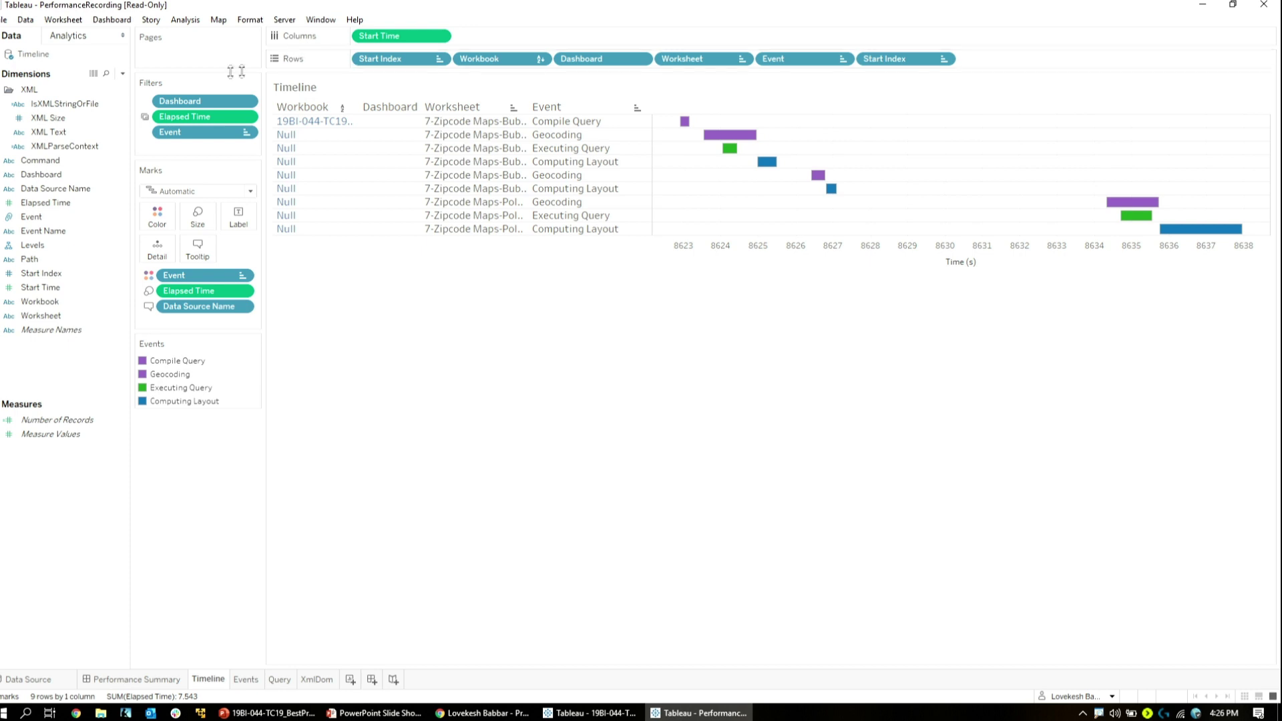
pyautogui.moveTo(765, 167)
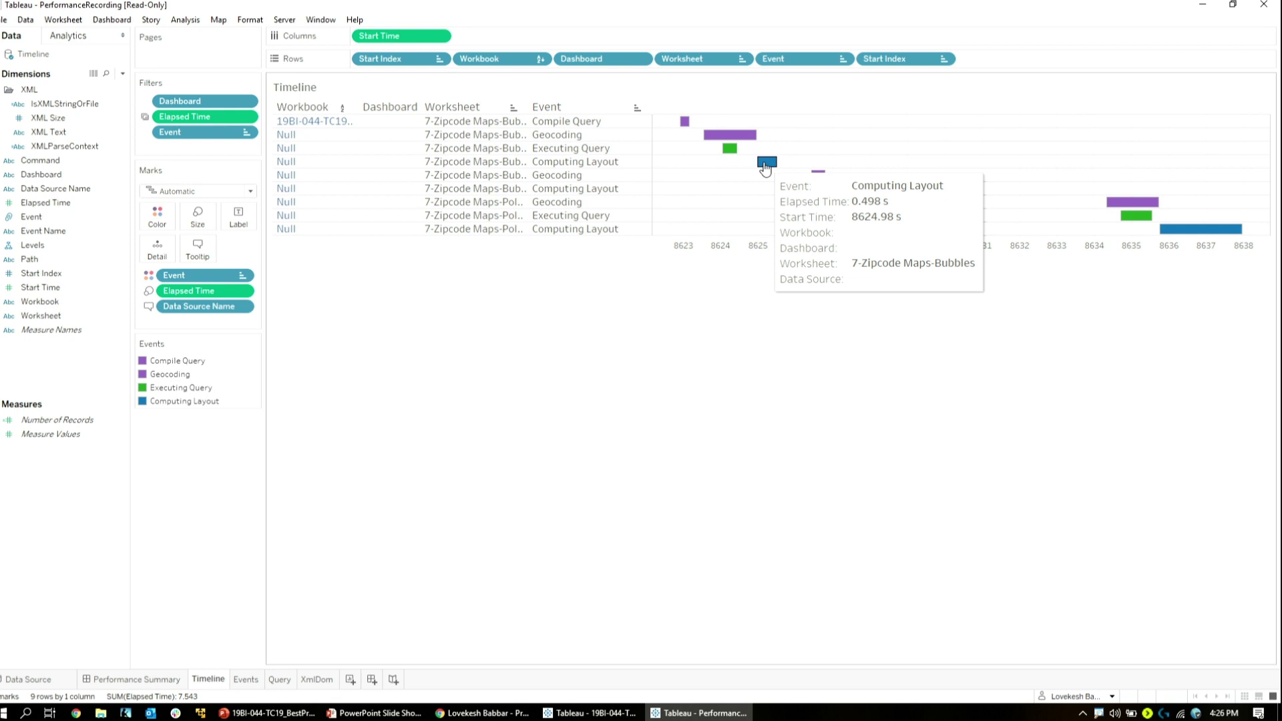
# - Switch to the 19BI-044-TC19_DesignForPerformance_v7 workbook and open its 6-Executive Dashboard-FiltersTuned dashboard
pyautogui.moveTo(835, 192)
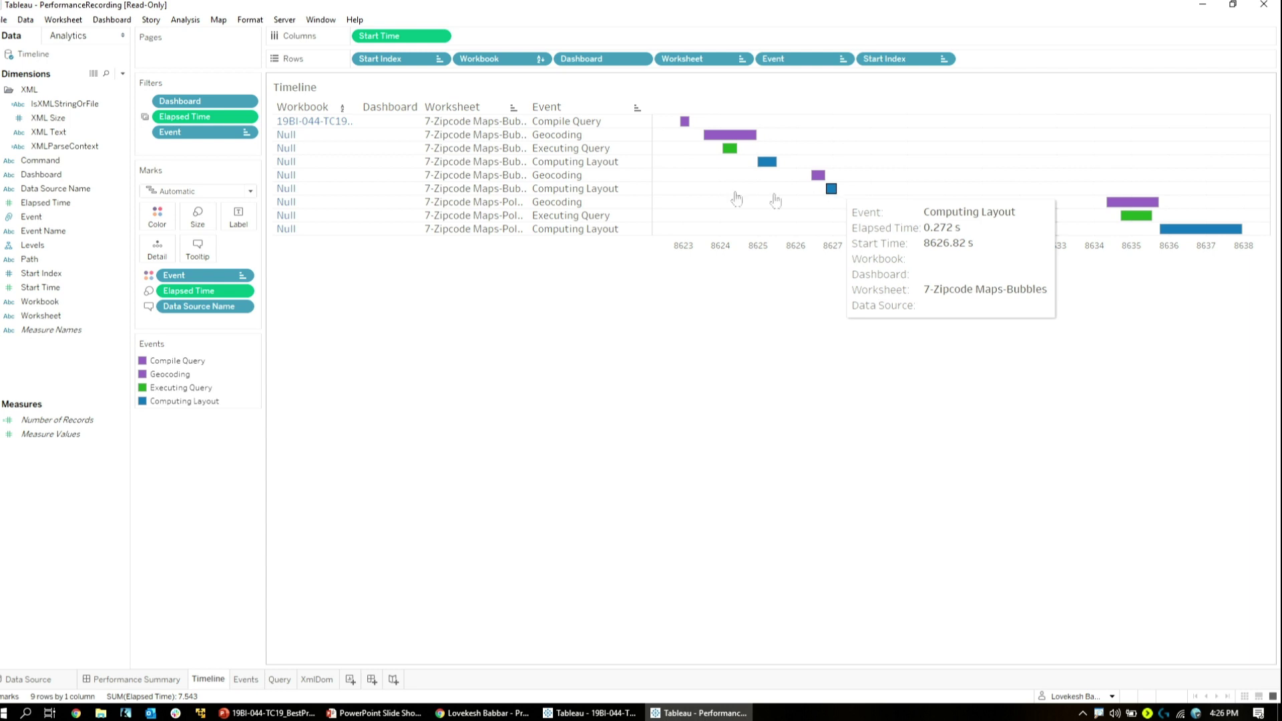
pyautogui.click(339, 20)
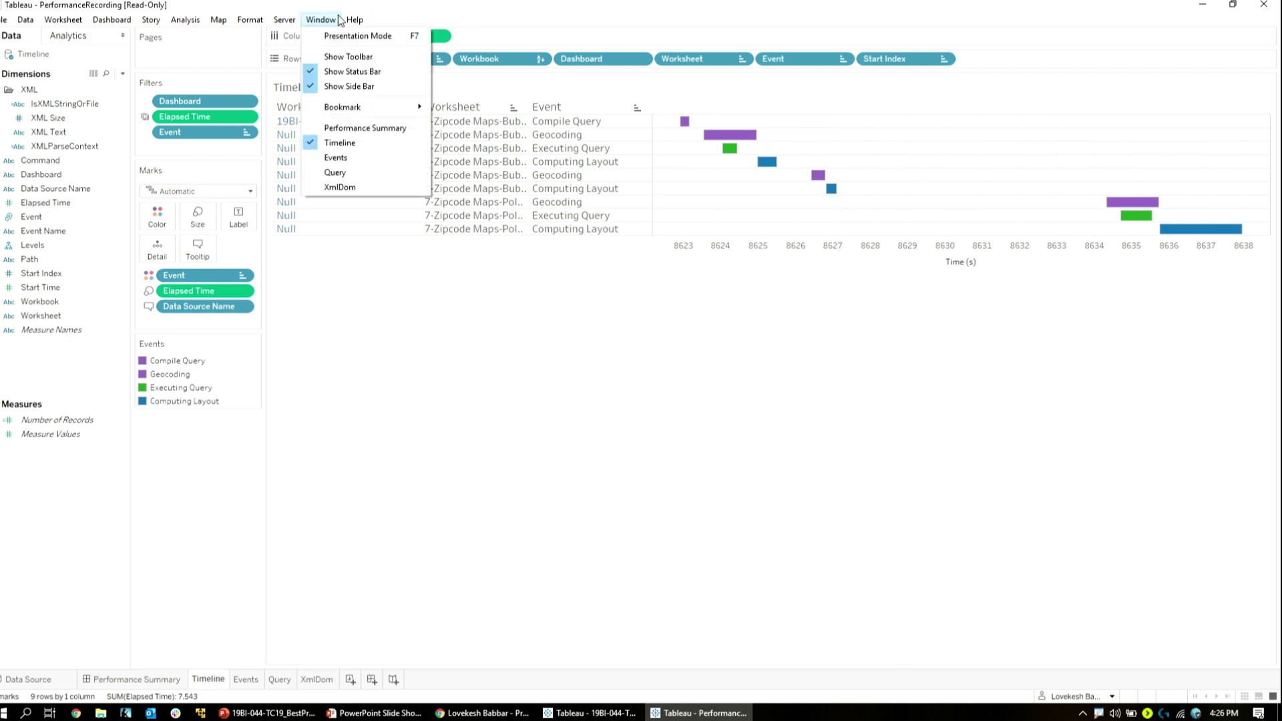
pyautogui.click(587, 712)
pyautogui.click(321, 20)
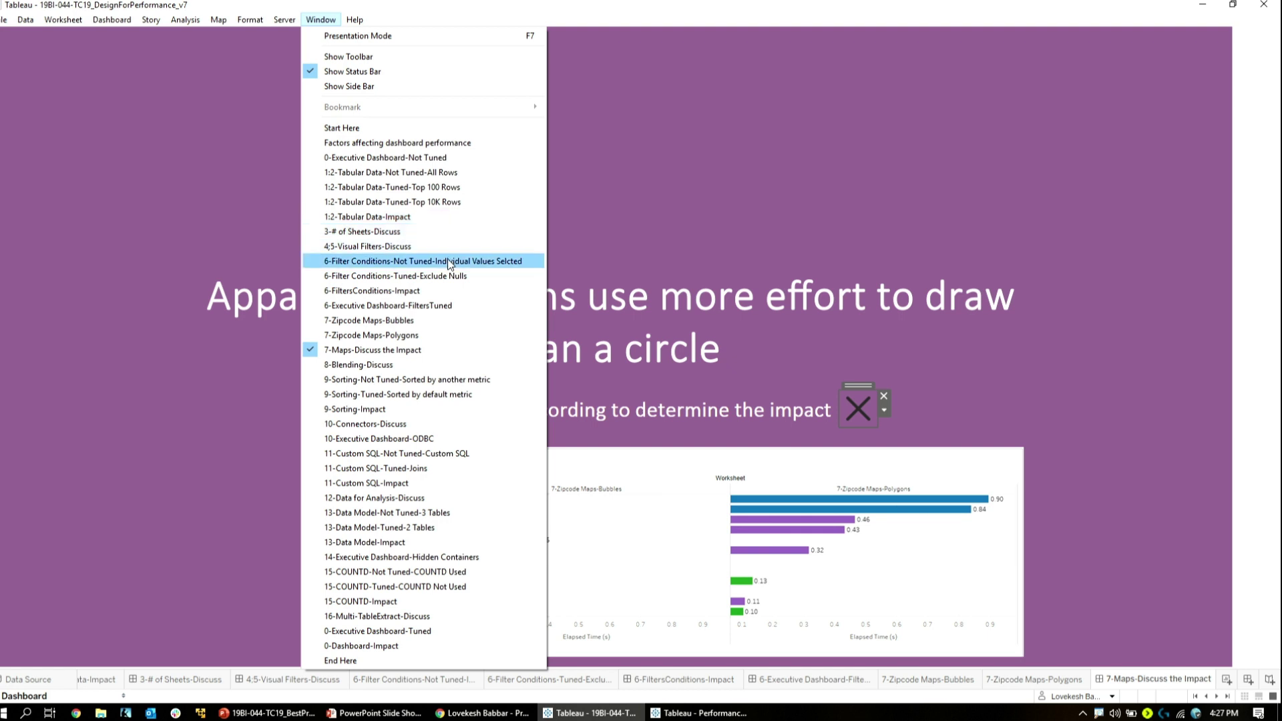
pyautogui.click(448, 306)
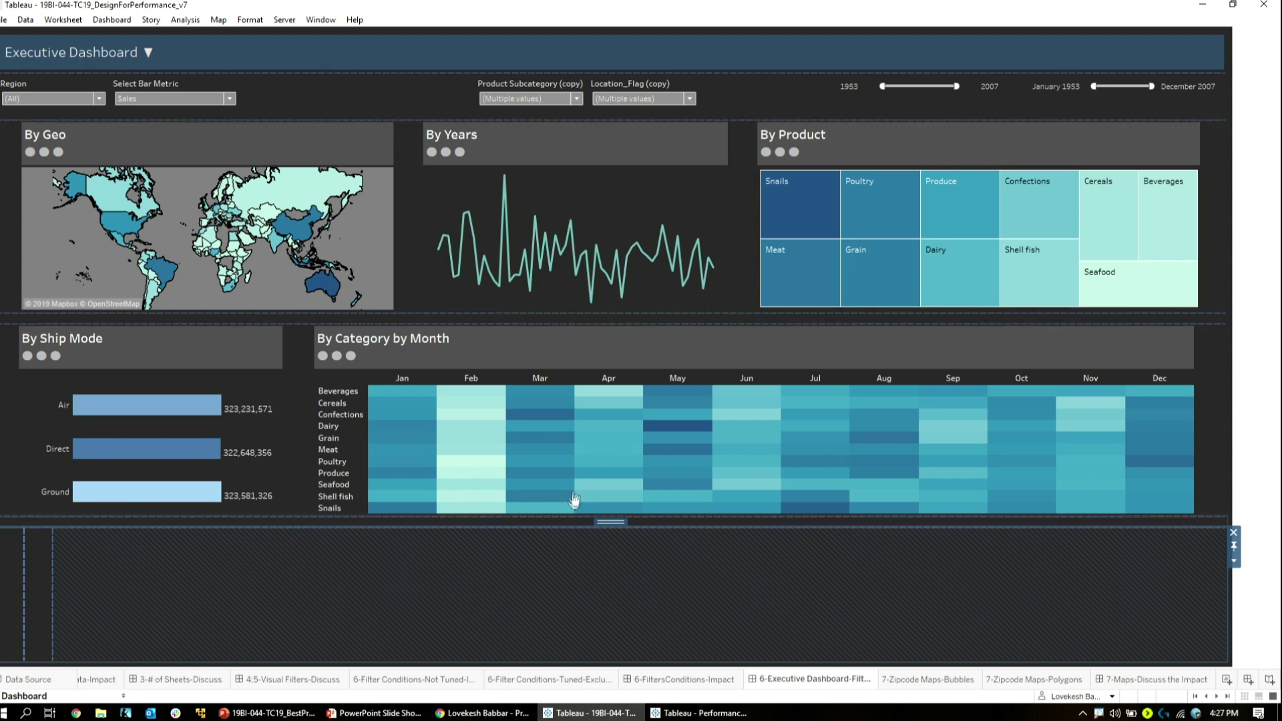
# - Drill down from the By Category by Month heat map for Dairy in May, and for Poultry in June
pyautogui.click(678, 433)
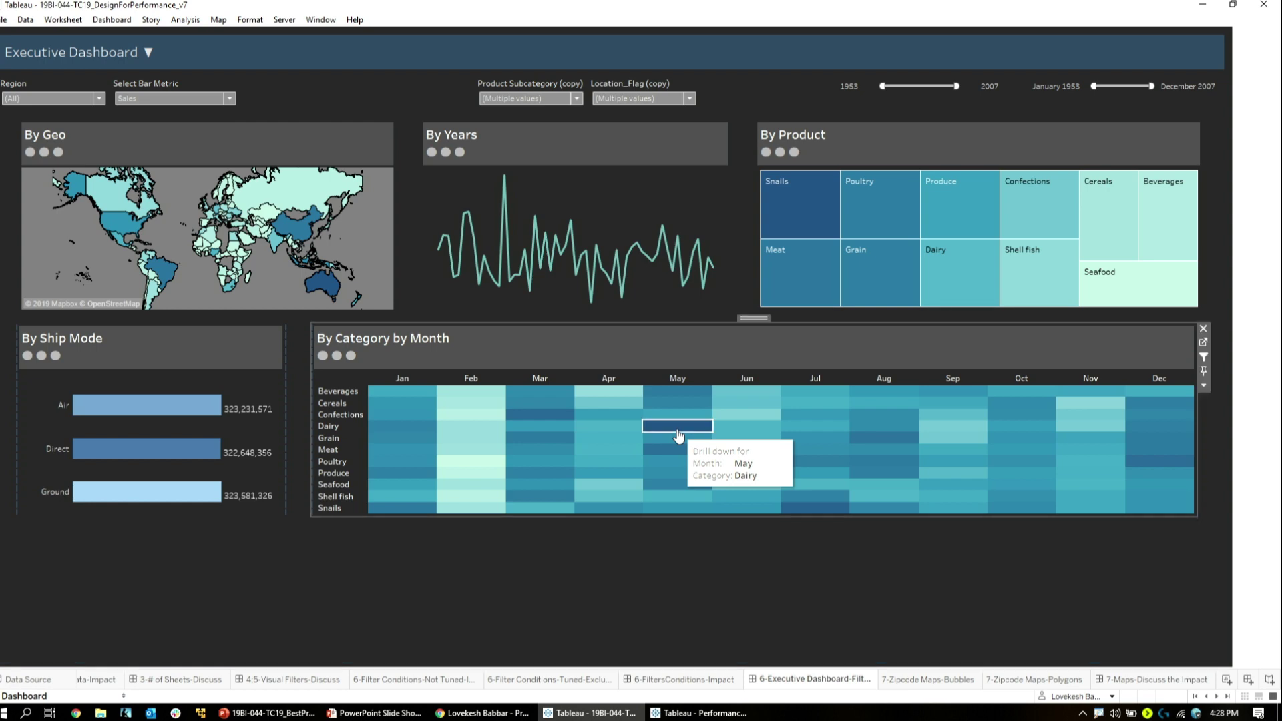
pyautogui.click(678, 431)
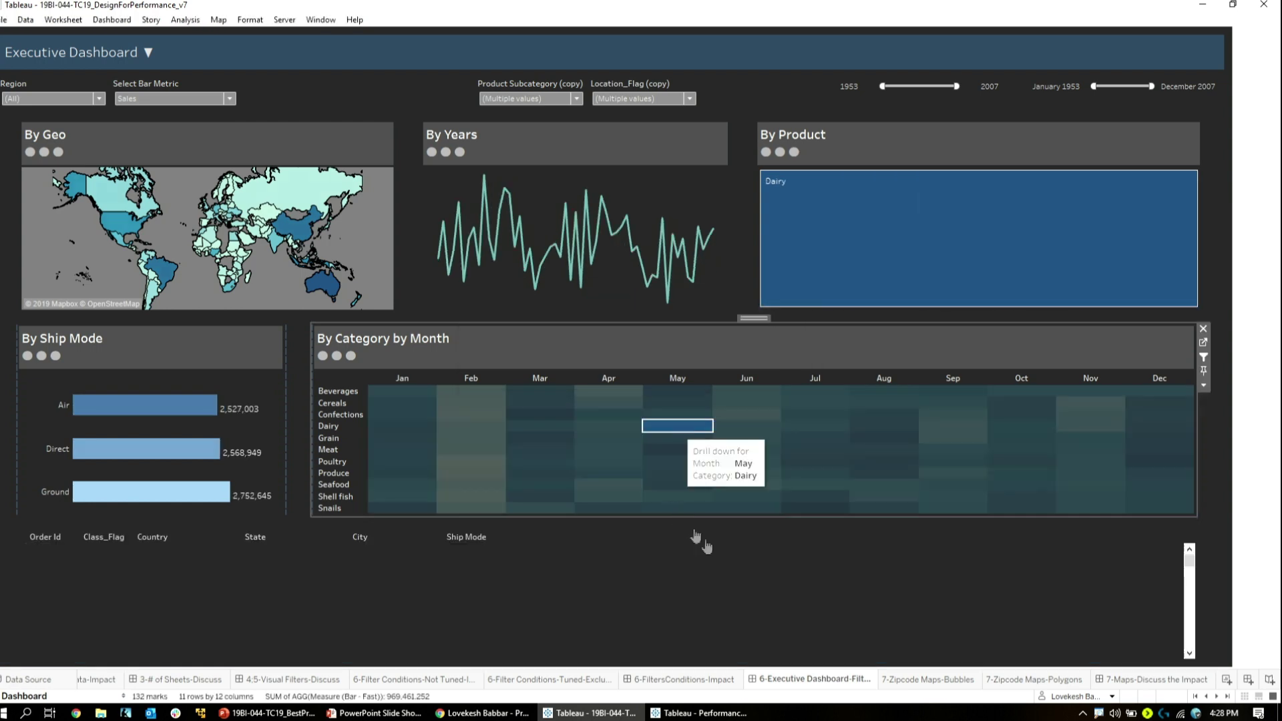
pyautogui.click(1191, 564)
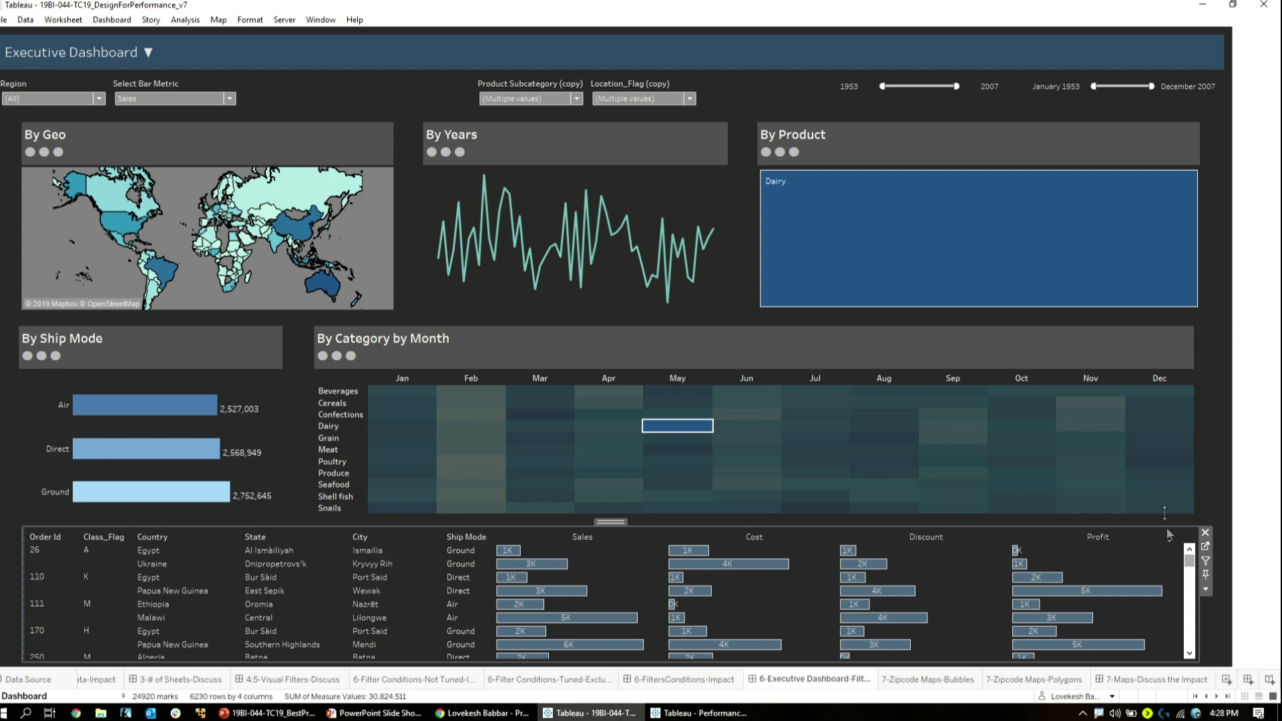
pyautogui.click(783, 463)
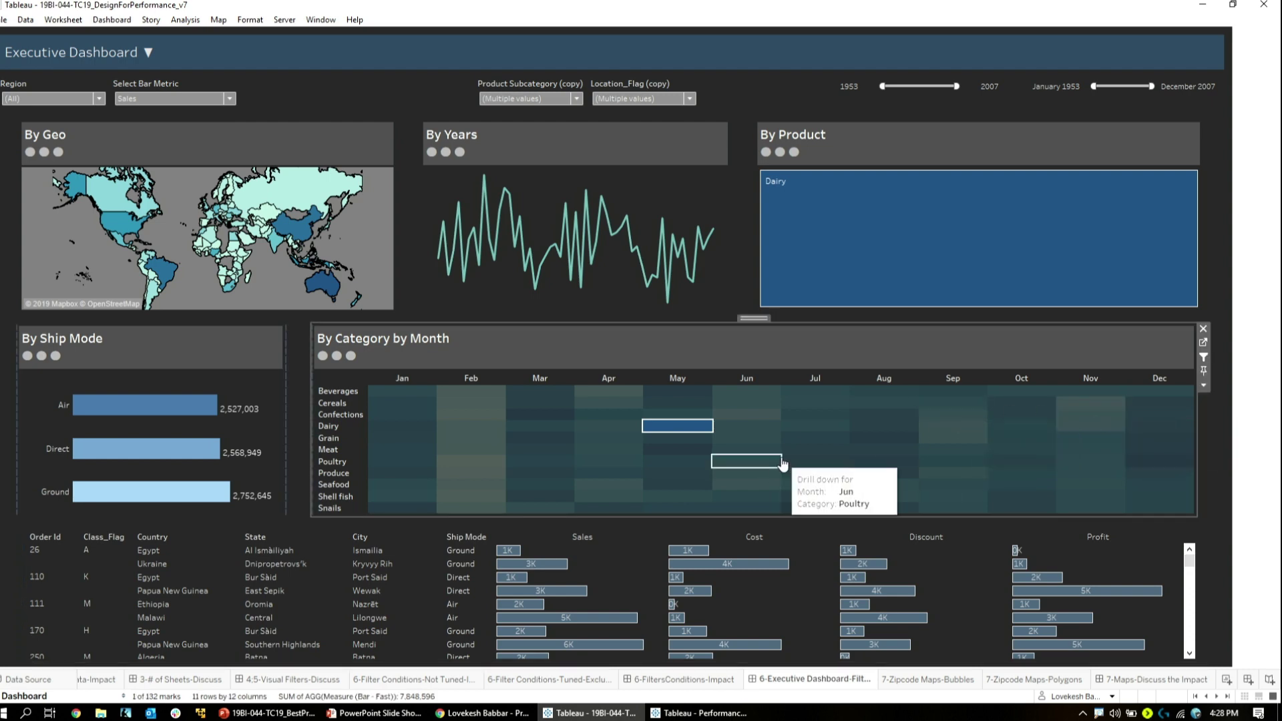
pyautogui.click(783, 464)
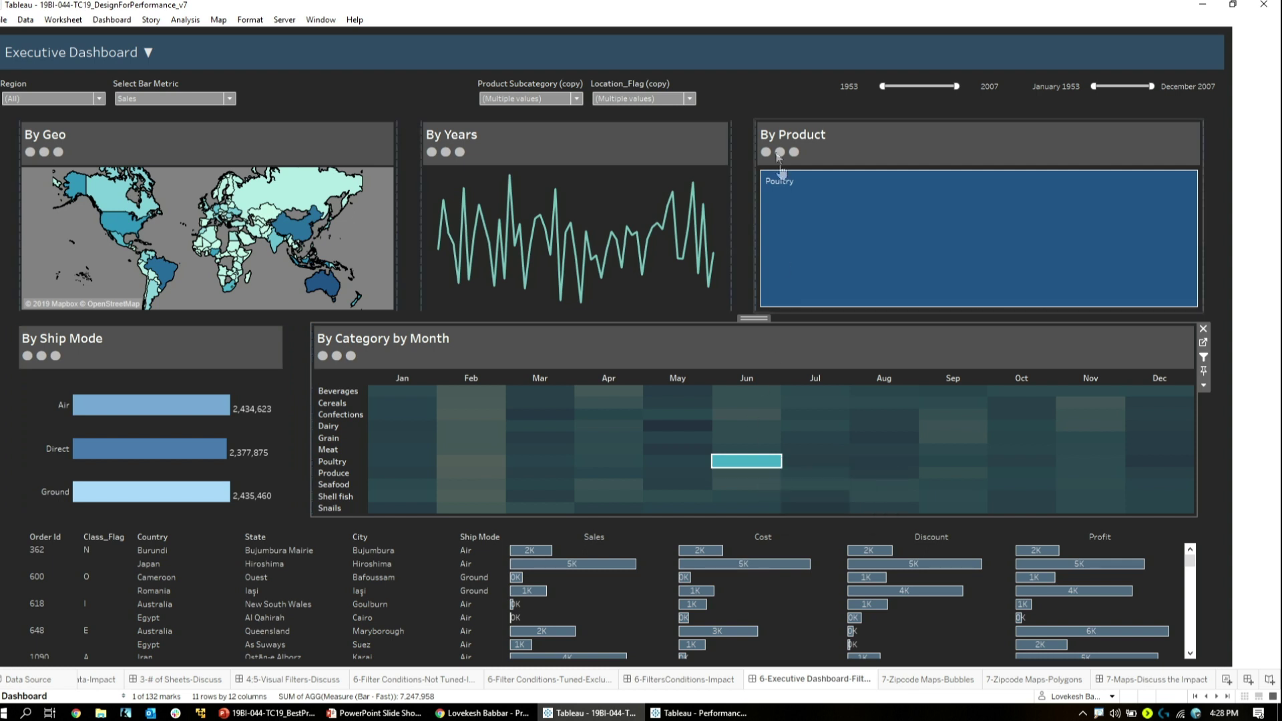
# - Examine the available options of the Location_Flag (copy) filter on the executive dashboard
pyautogui.click(625, 86)
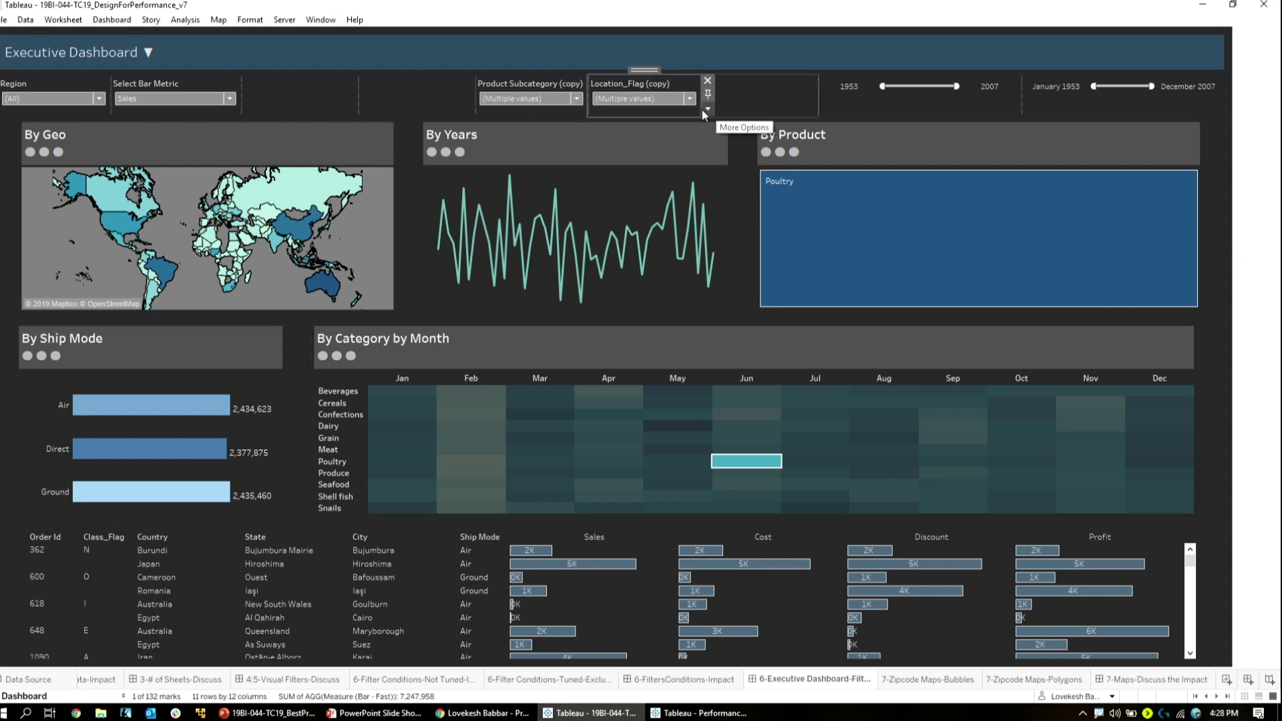
pyautogui.click(707, 109)
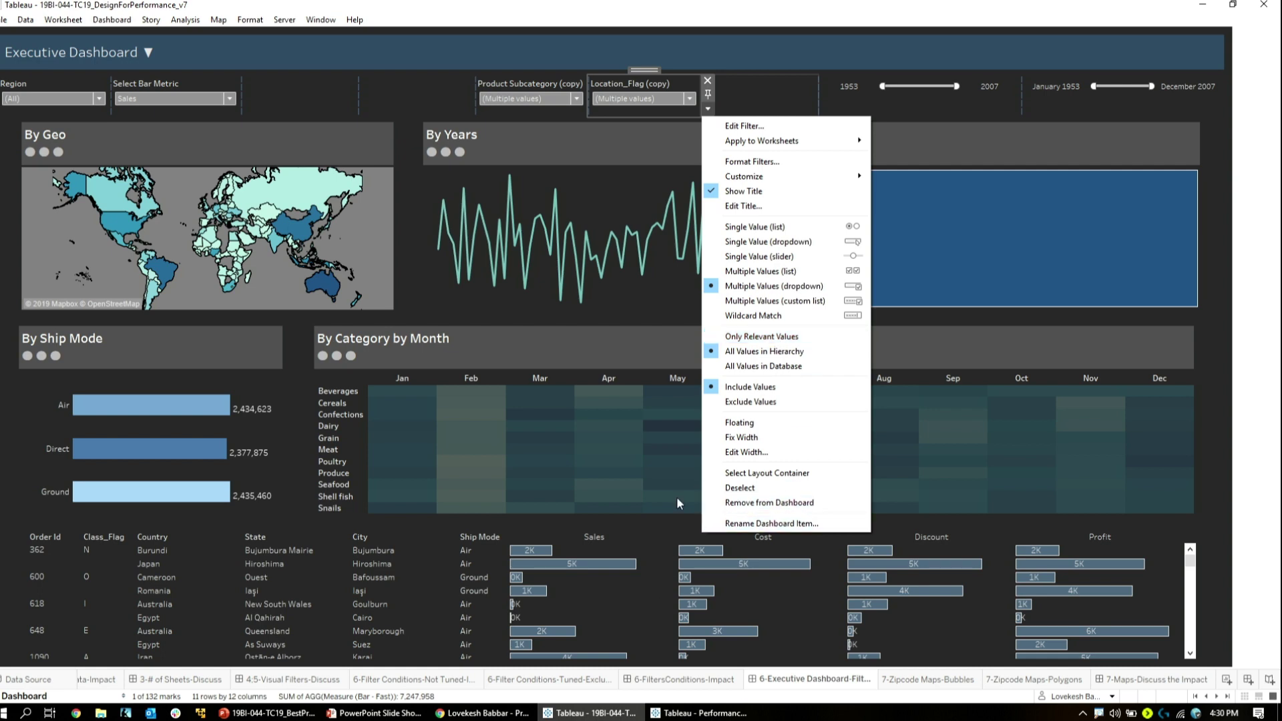
# - Open the 3-# of Sheets-Discuss dashboard, followed by the worksheet for untuned filter conditions with individual values selected
pyautogui.click(310, 23)
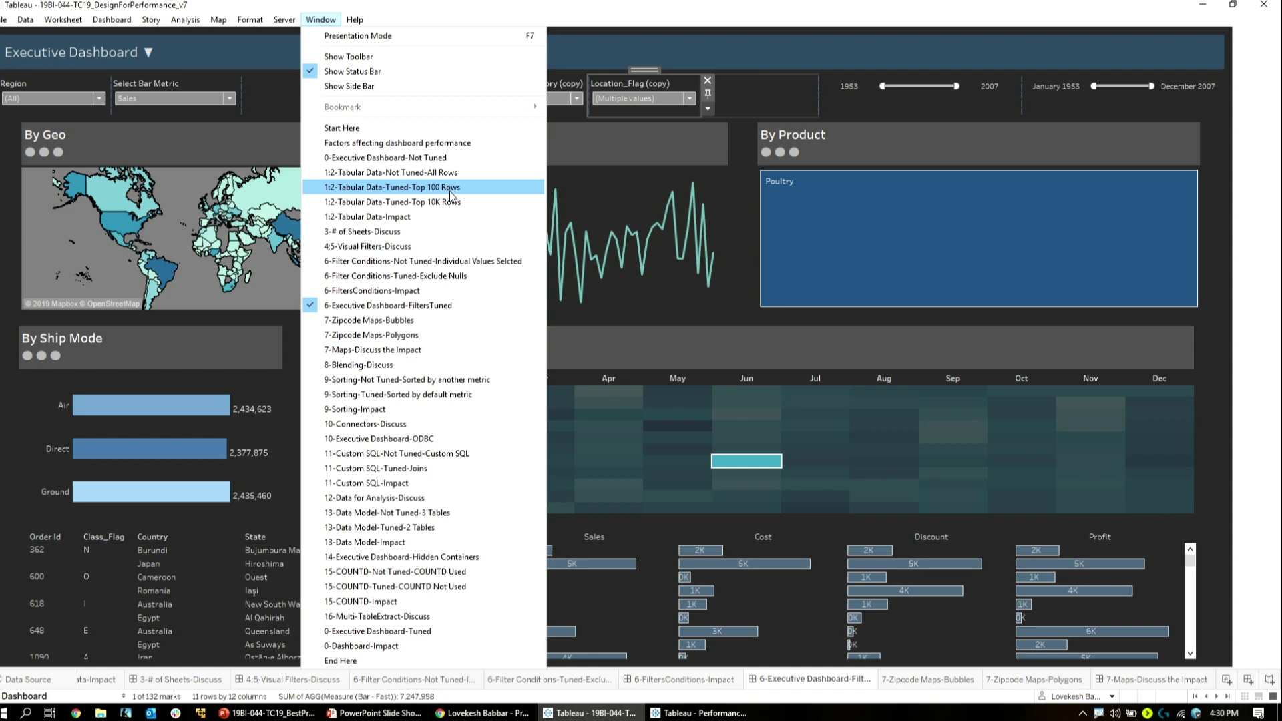
pyautogui.click(445, 231)
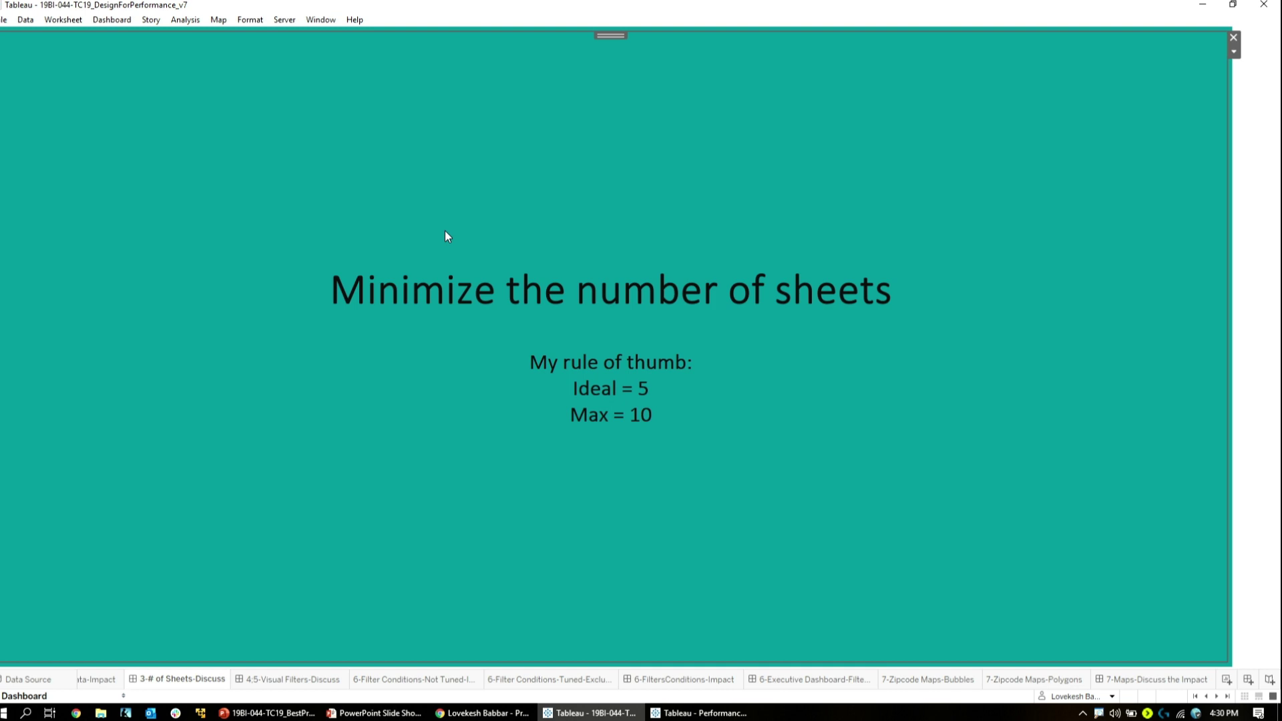
pyautogui.click(321, 20)
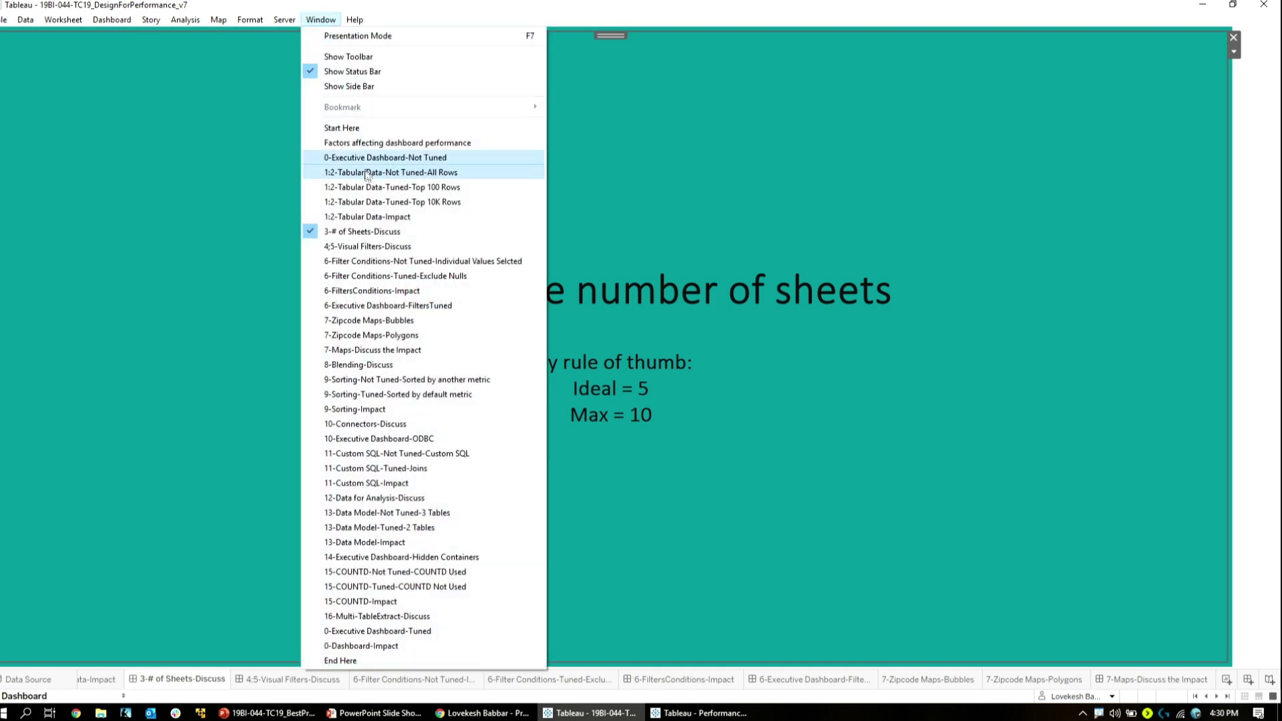
pyautogui.click(389, 263)
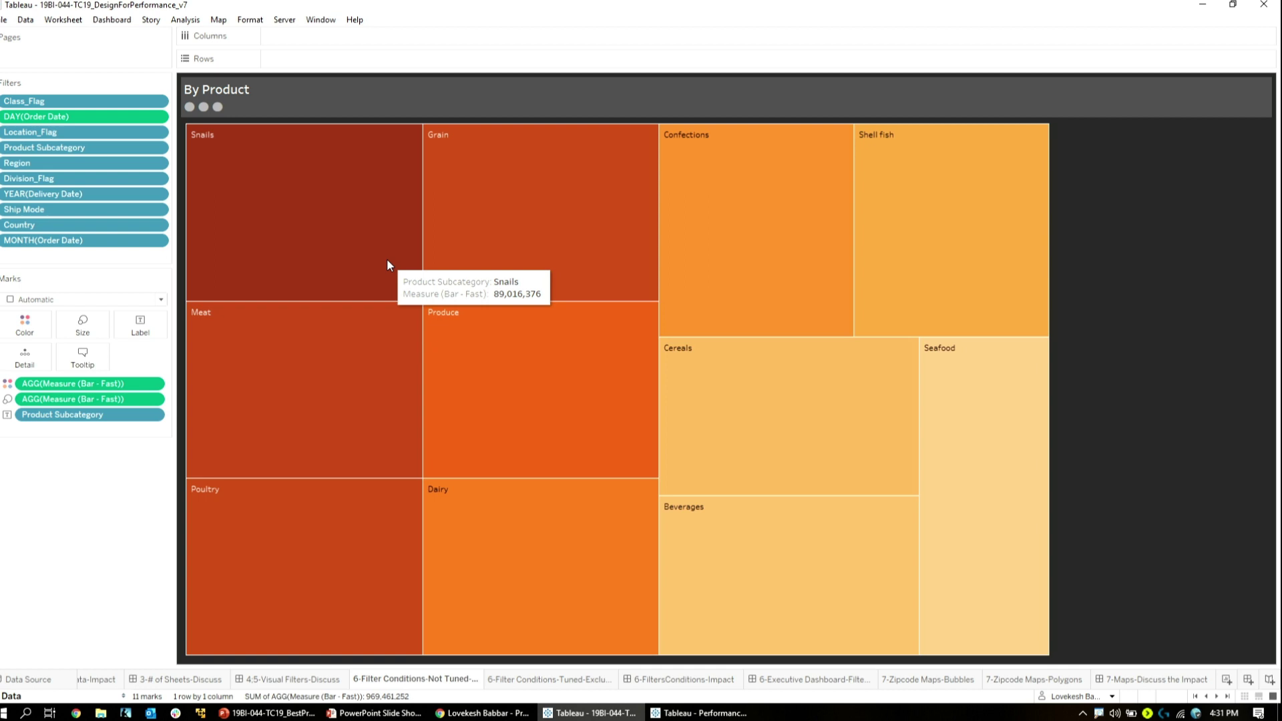
# - Review the values selected in the Class_Flag and Location_Flag filters of the untuned By Product worksheet
pyautogui.rightClick(131, 128)
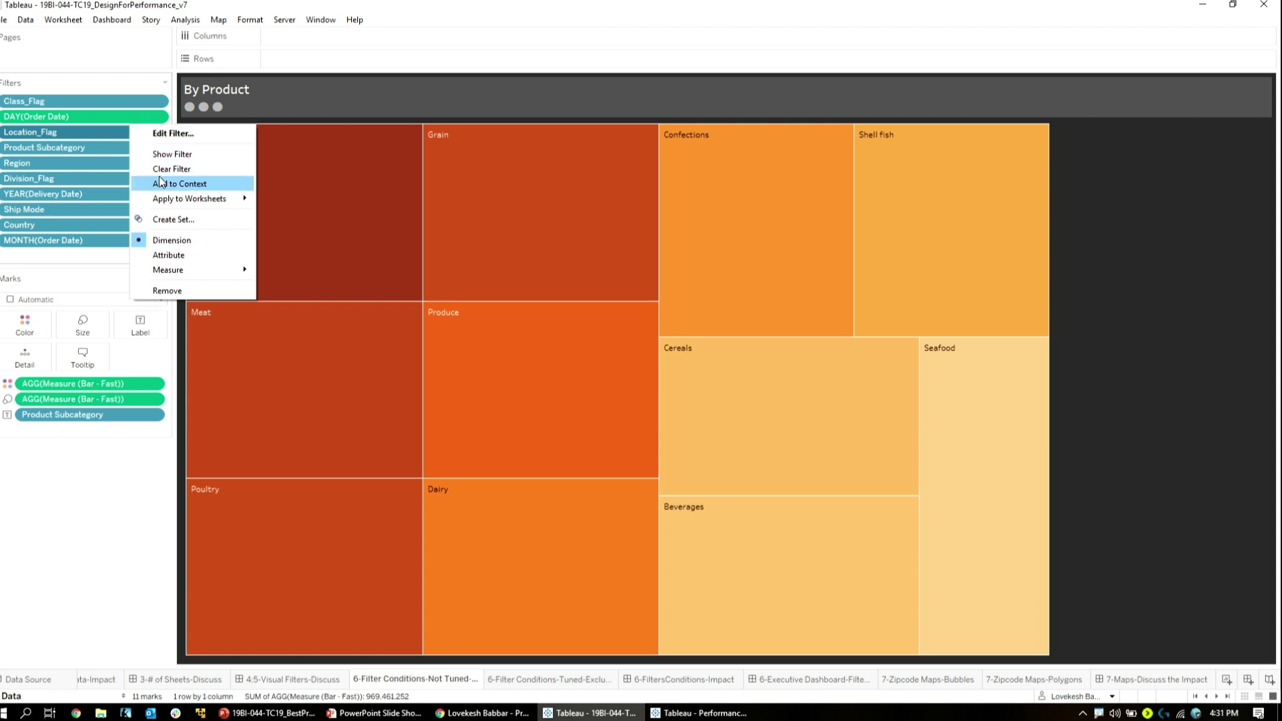
pyautogui.click(507, 214)
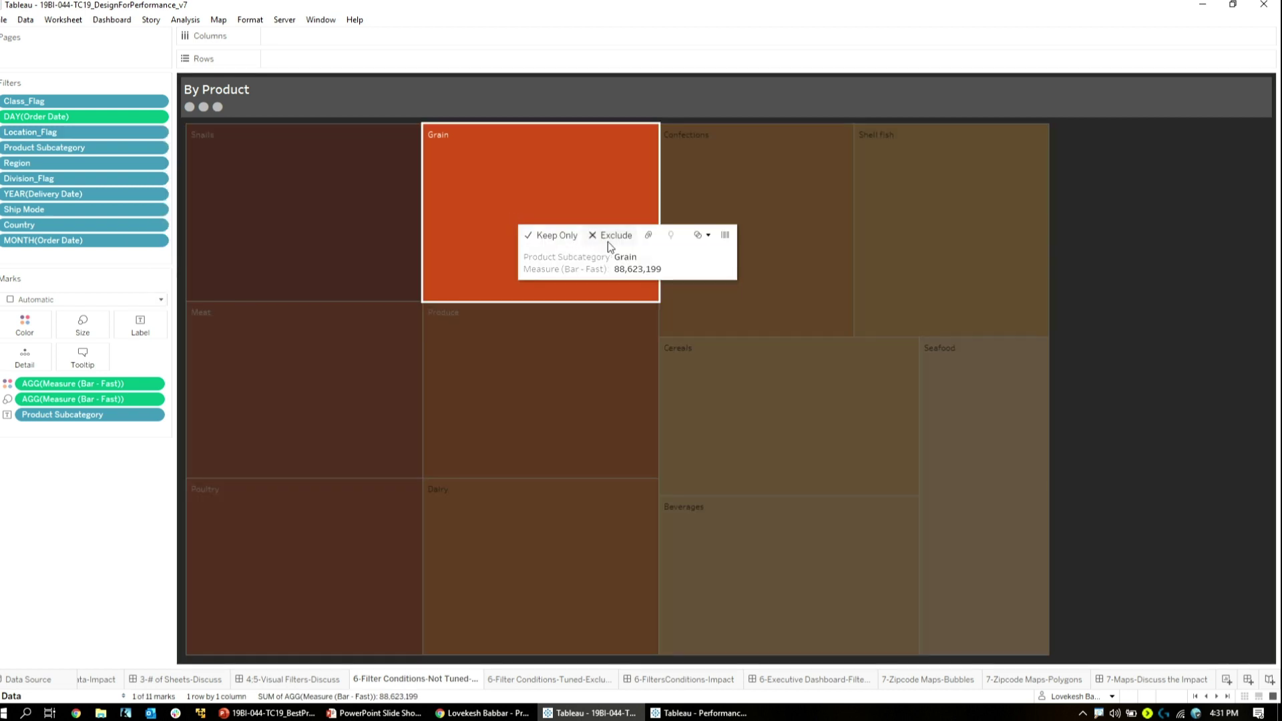
pyautogui.rightClick(143, 100)
pyautogui.click(158, 109)
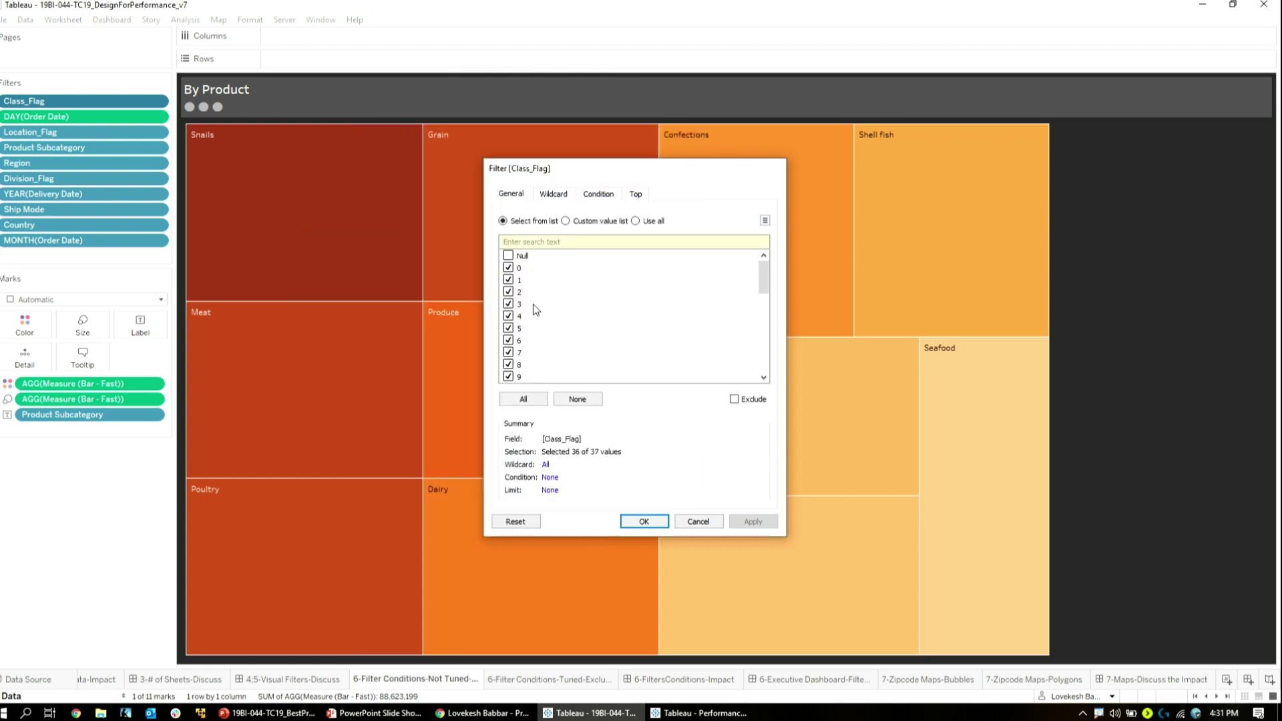
pyautogui.press('Return')
pyautogui.rightClick(82, 135)
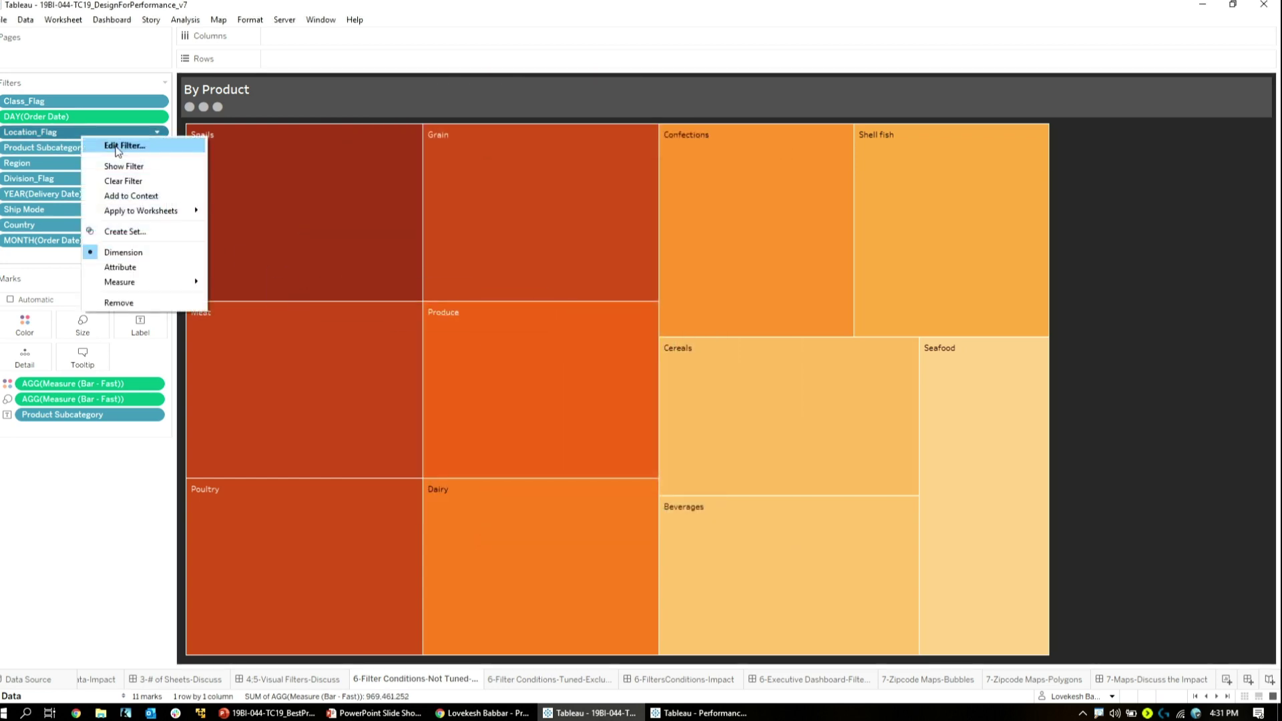
pyautogui.click(117, 144)
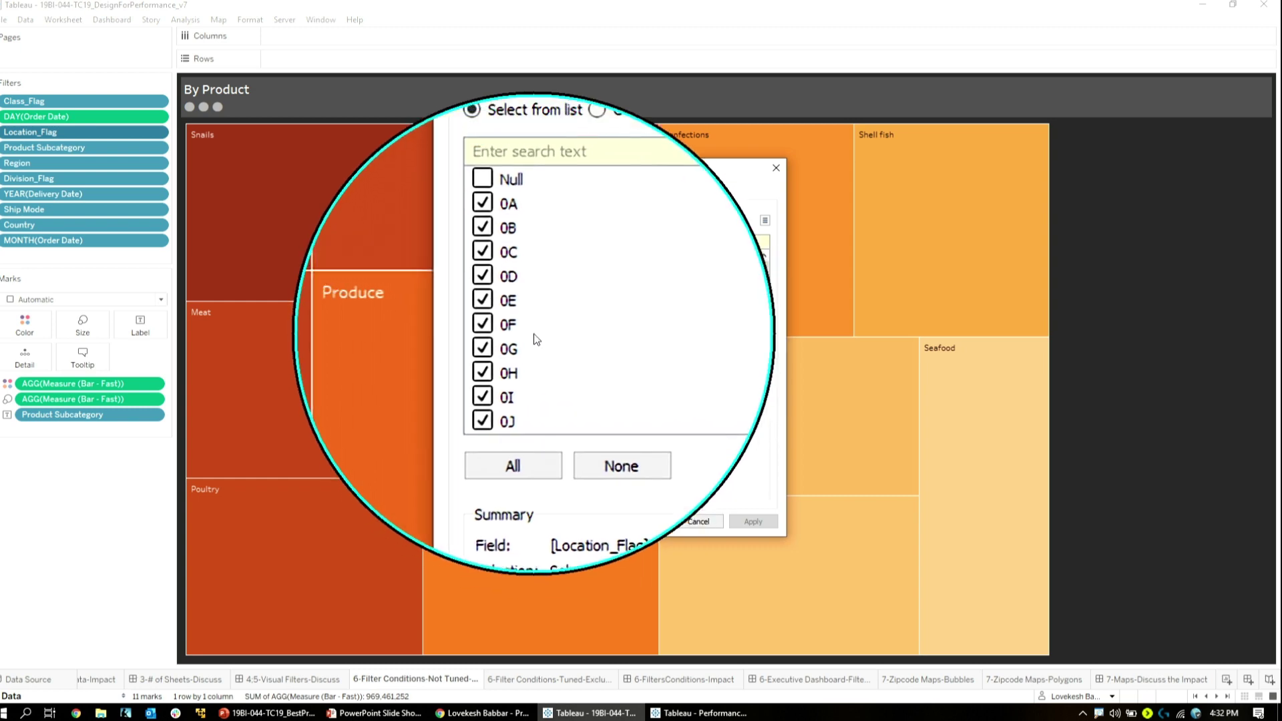
pyautogui.press('Escape')
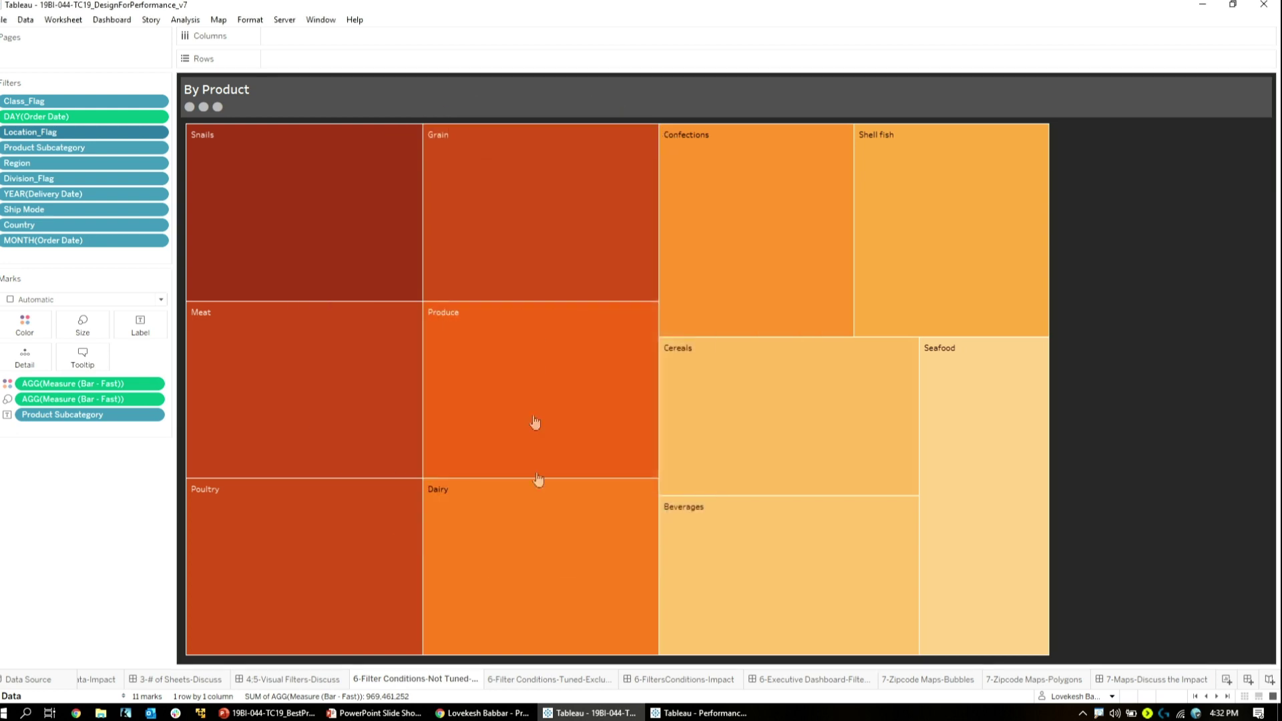
# - Review the Class_Flag filter on the 6-Filter Conditions-Tuned-Exclude Nulls worksheet and open the 6-FiltersConditions-Impact dashboard
pyautogui.click(586, 680)
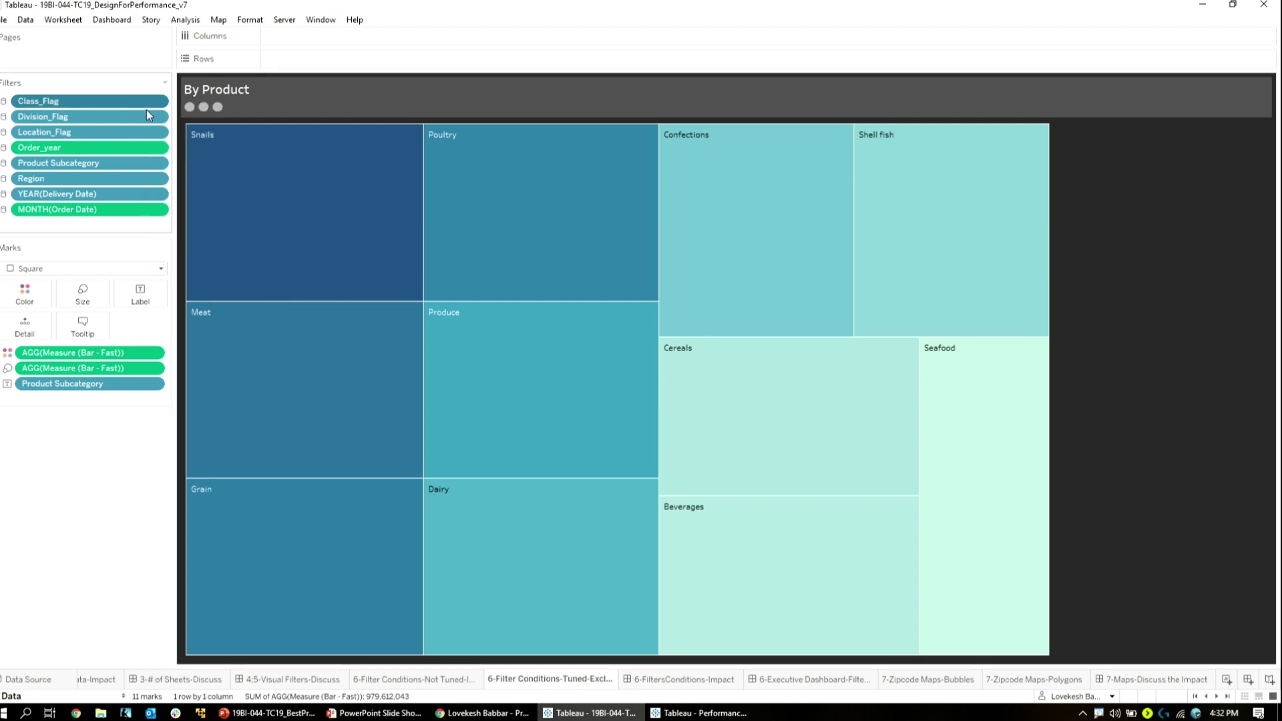
pyautogui.doubleClick(146, 110)
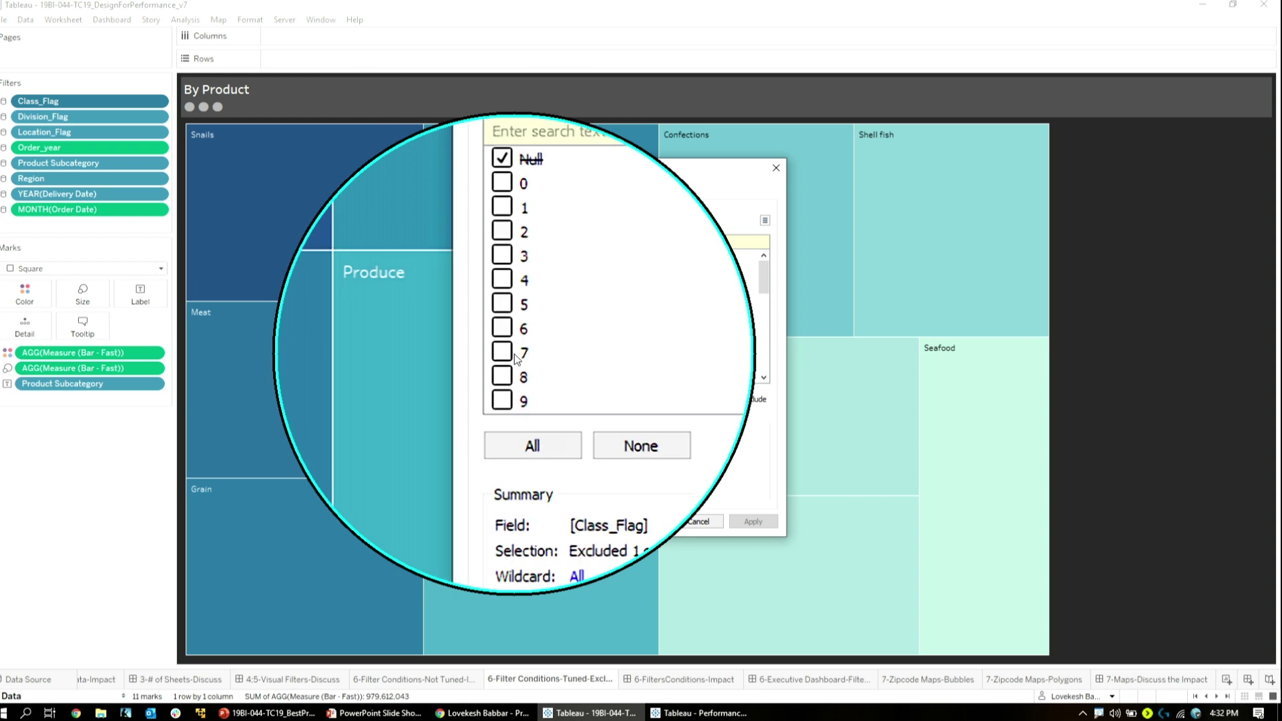
pyautogui.press('Escape')
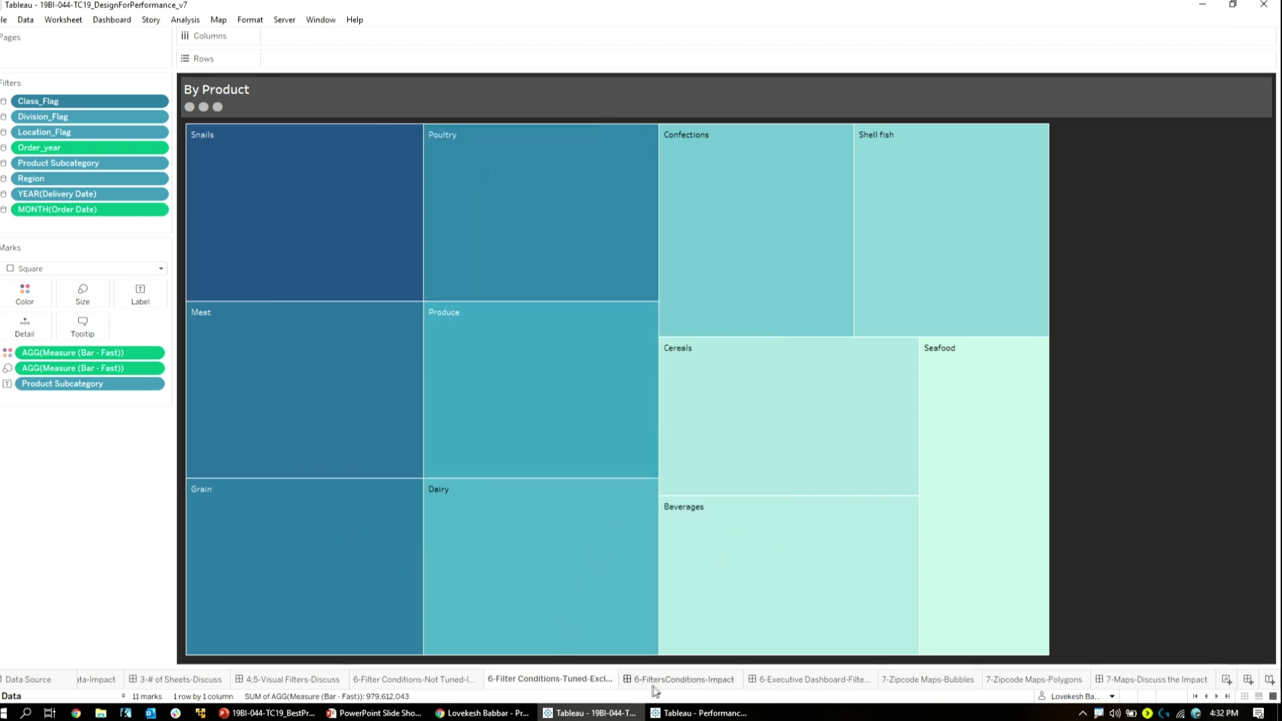
pyautogui.click(677, 686)
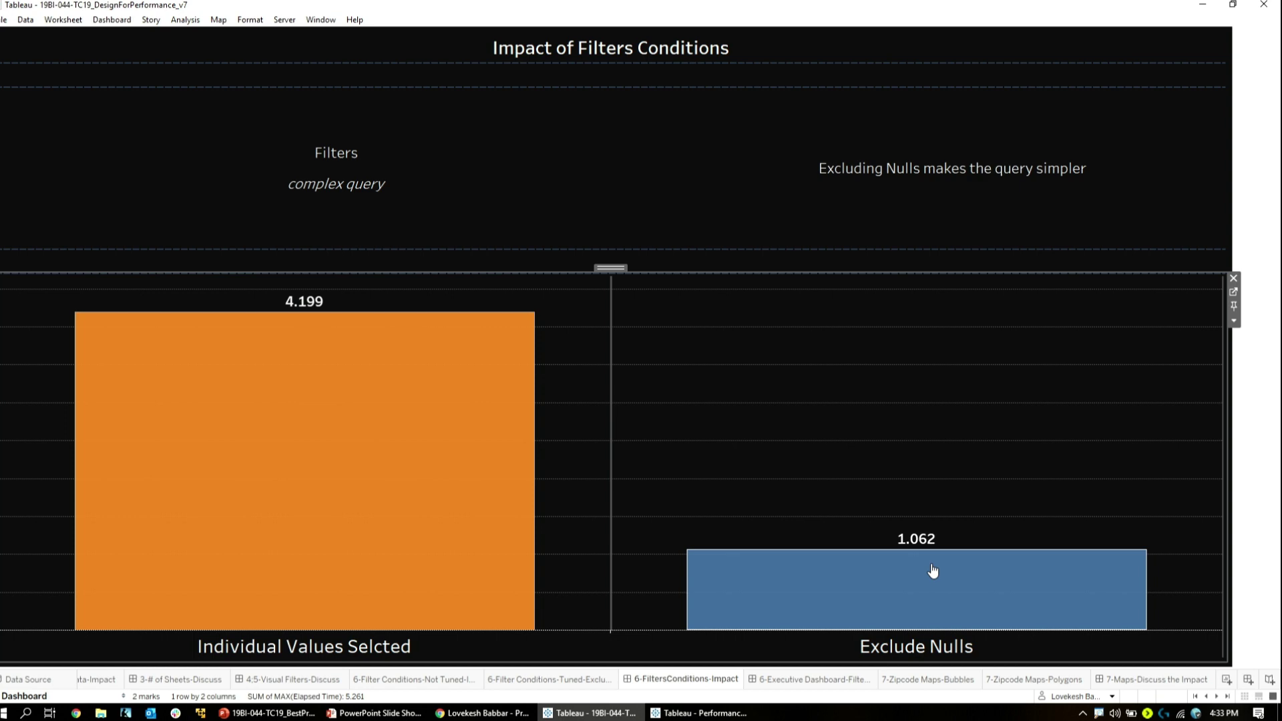
pyautogui.click(320, 19)
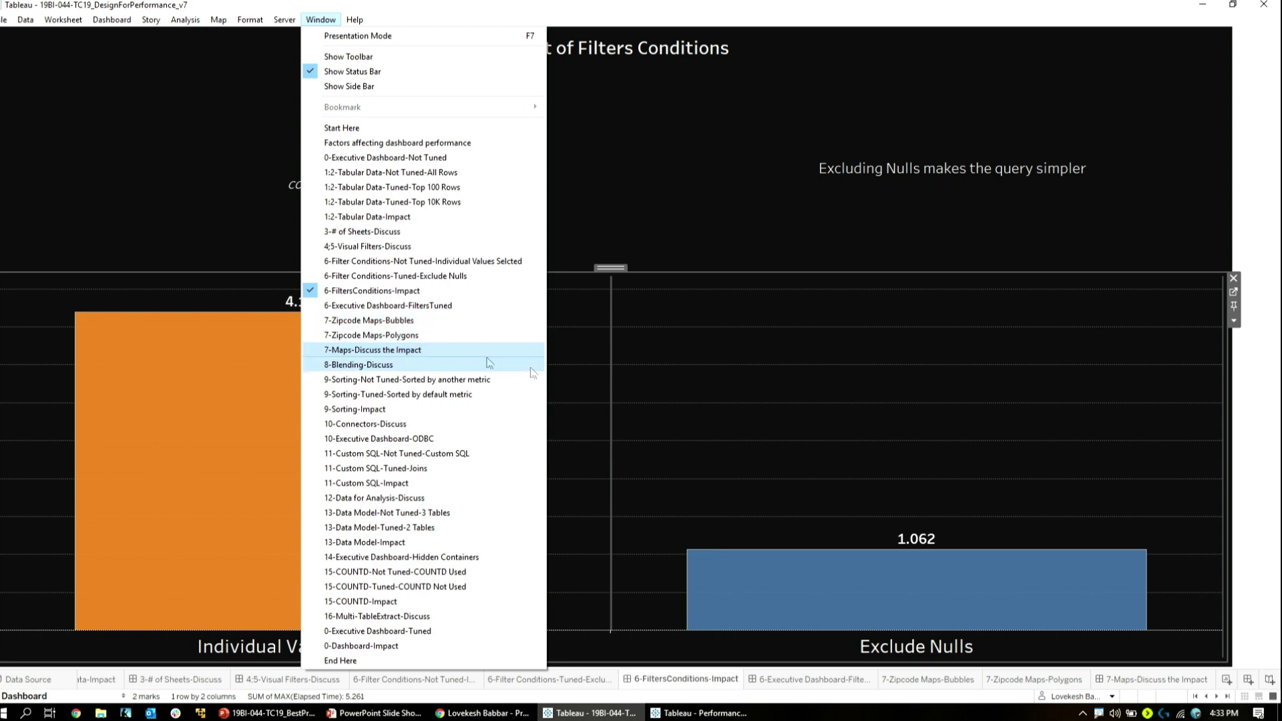
# - Add a new worksheet, shrink the data source list, and switch to the SQL (2 Tables, DS Filt...) data source
pyautogui.click(1230, 685)
pyautogui.click(1229, 681)
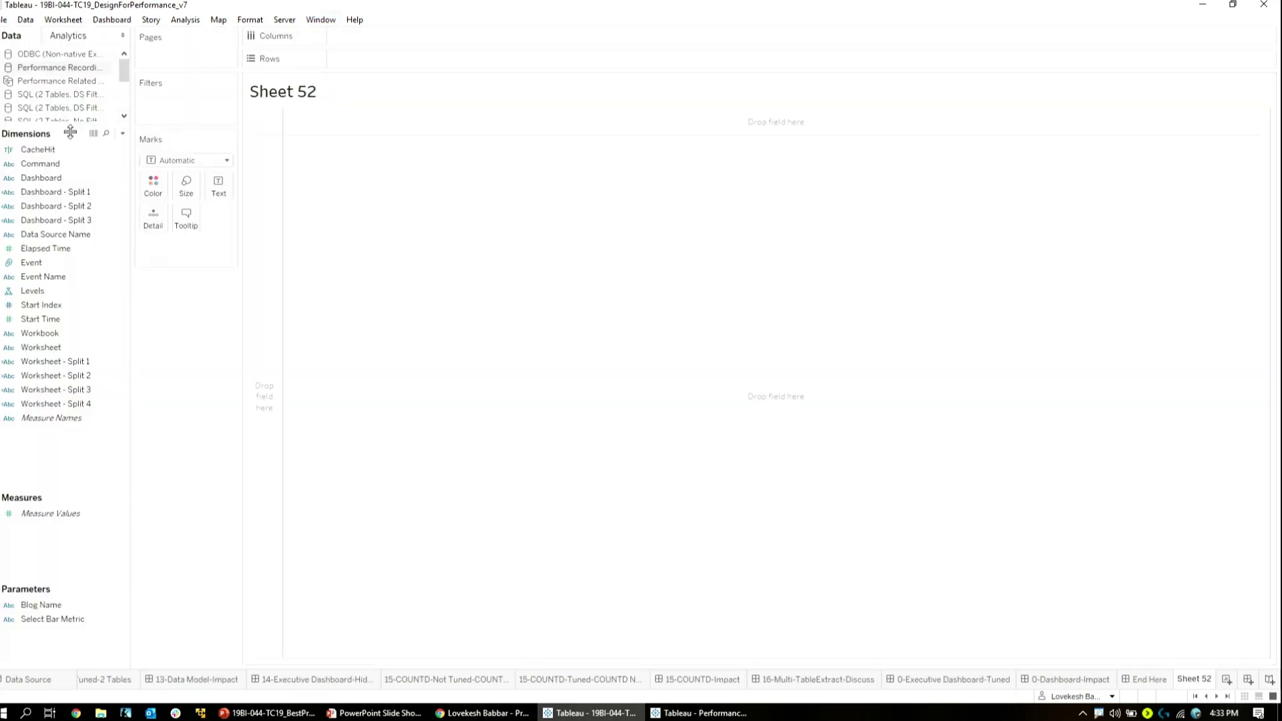
pyautogui.moveTo(70, 132); pyautogui.dragTo(75, 82)
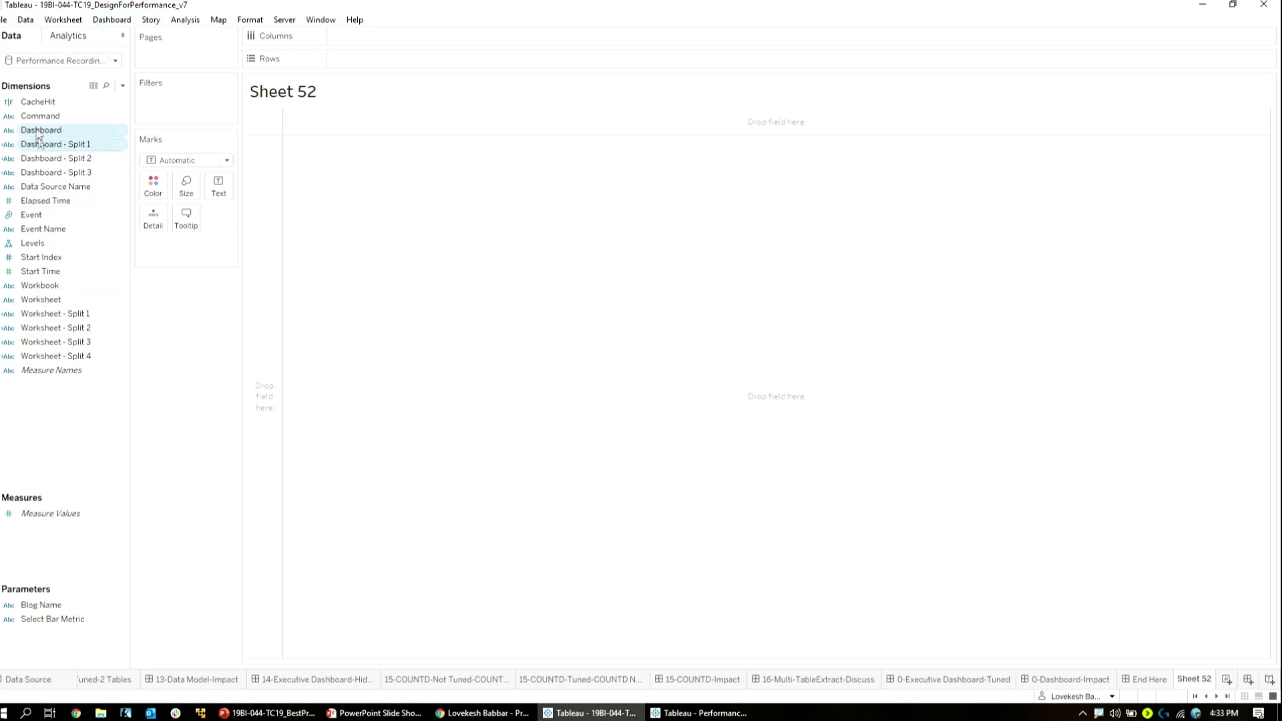
pyautogui.click(29, 61)
pyautogui.click(47, 113)
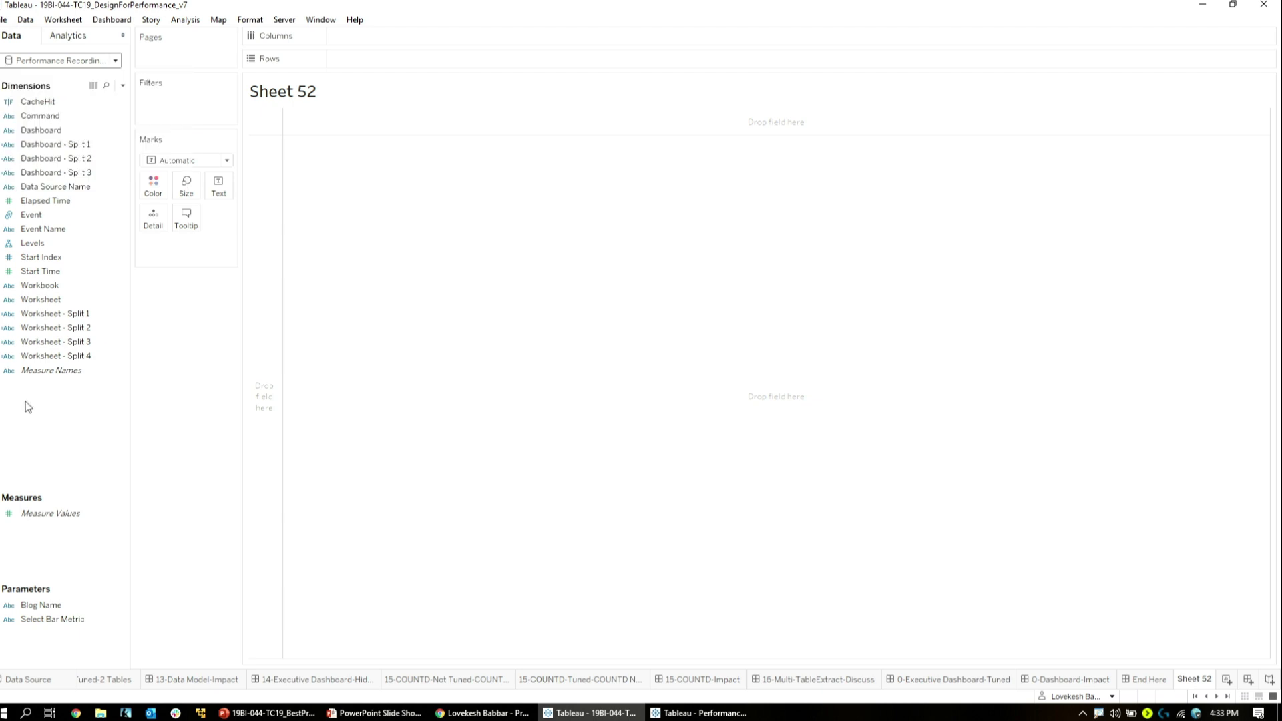
pyautogui.click(54, 482)
# - Add the Sales measure to the rows of the new worksheet as a sum
pyautogui.scroll(-2, 54, 482)
pyautogui.scroll(1, 67, 482)
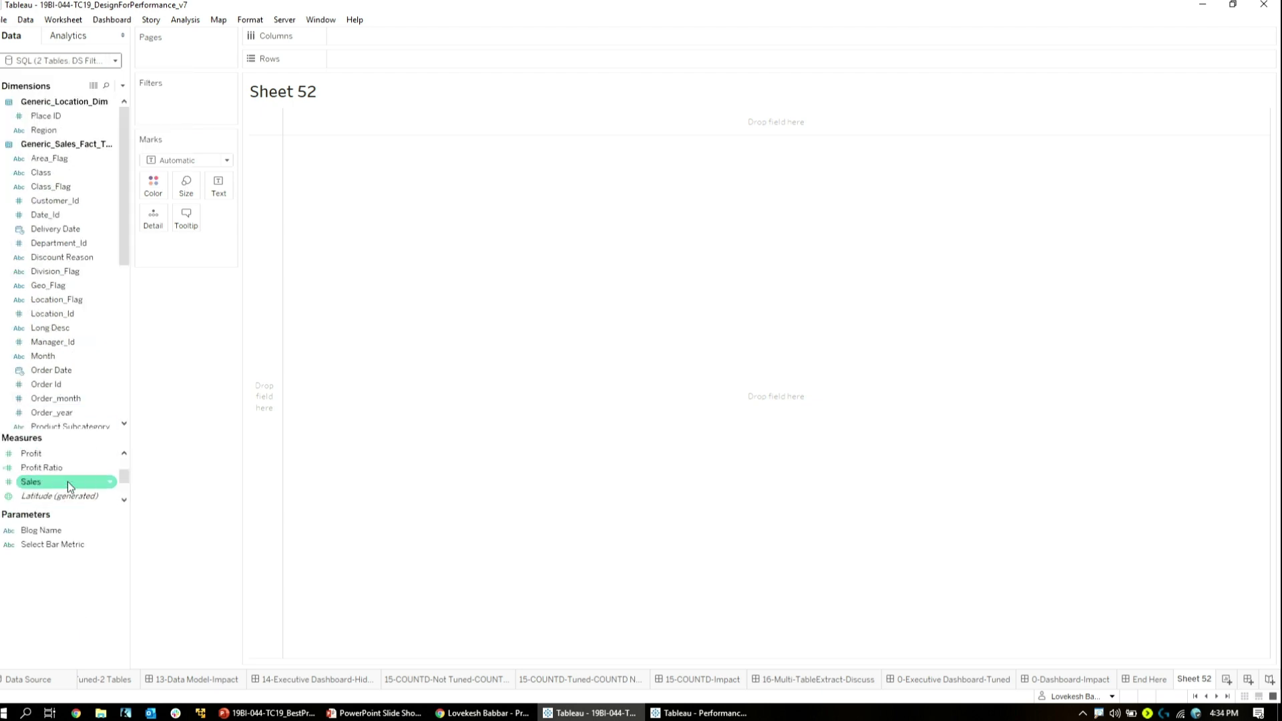
pyautogui.click(64, 482)
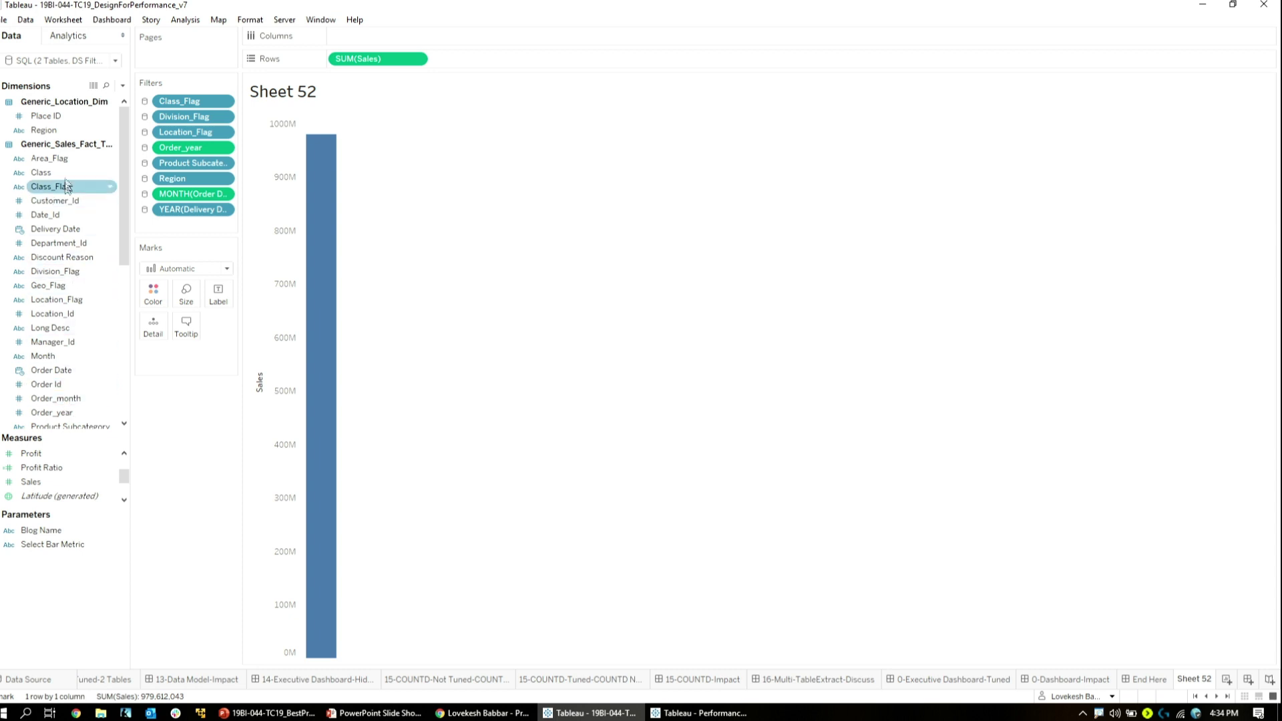
# - Place the Class dimension on the columns of the Sales chart and cancel the running query
pyautogui.moveTo(66, 160); pyautogui.dragTo(339, 39)
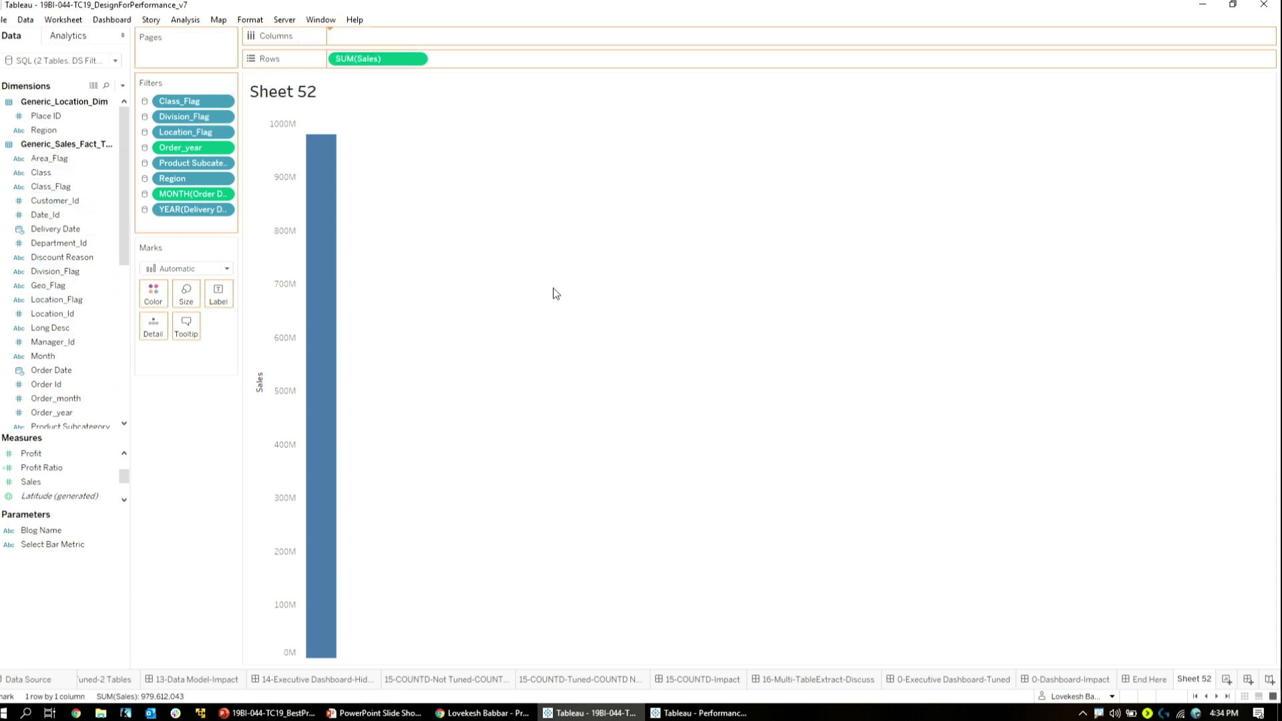
pyautogui.moveTo(553, 294); pyautogui.dragTo(557, 296)
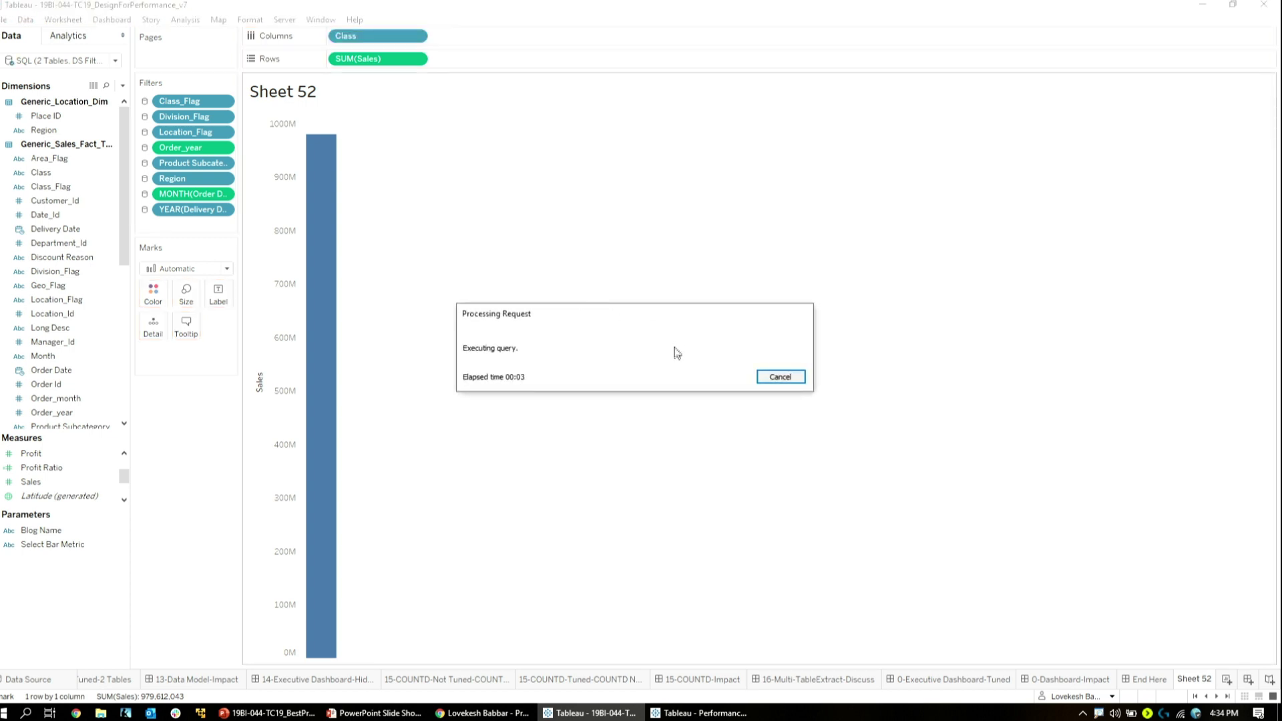
pyautogui.click(780, 377)
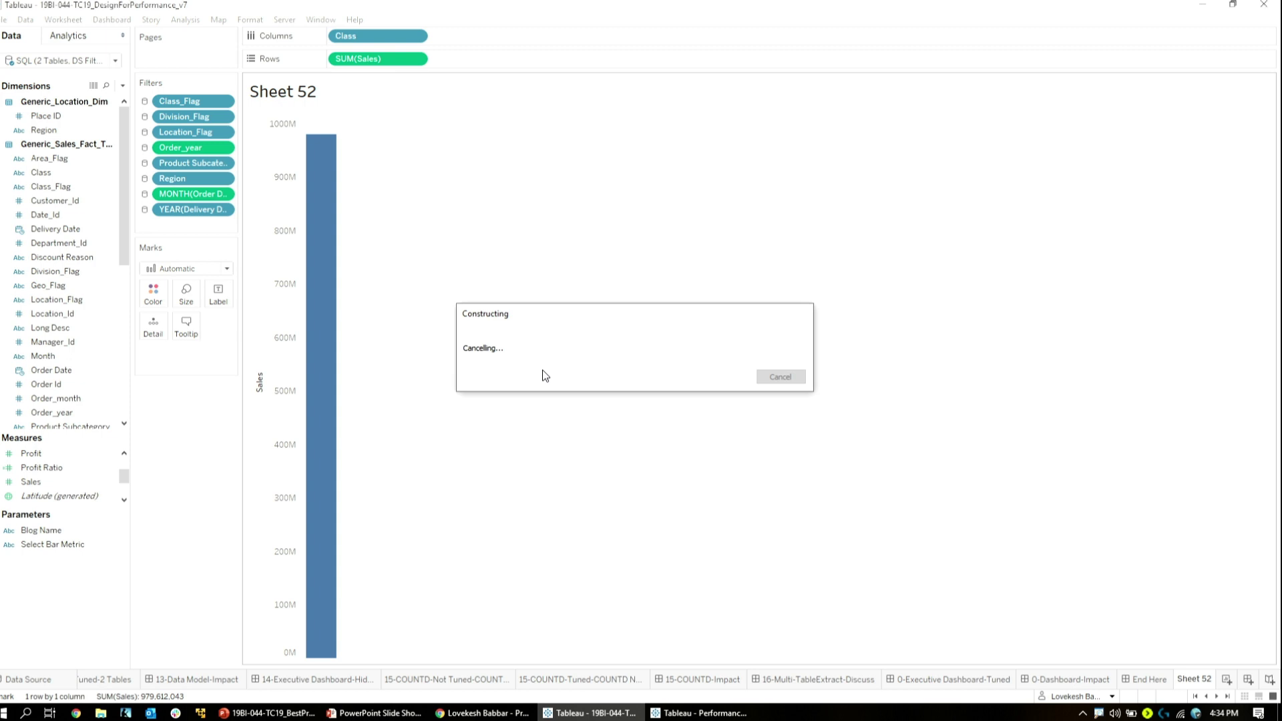
# - Replace the Class dimension on the columns of the Sales chart with Ship Mode
pyautogui.click(127, 391)
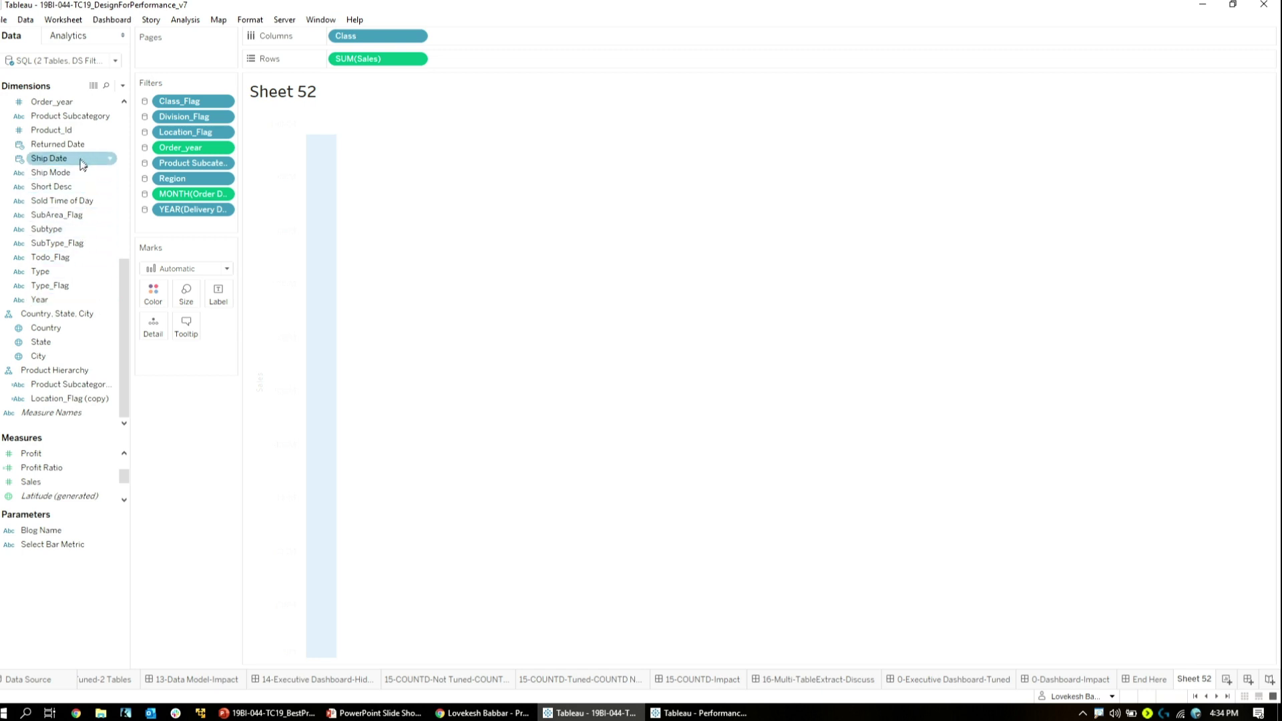
pyautogui.moveTo(77, 173); pyautogui.dragTo(372, 43)
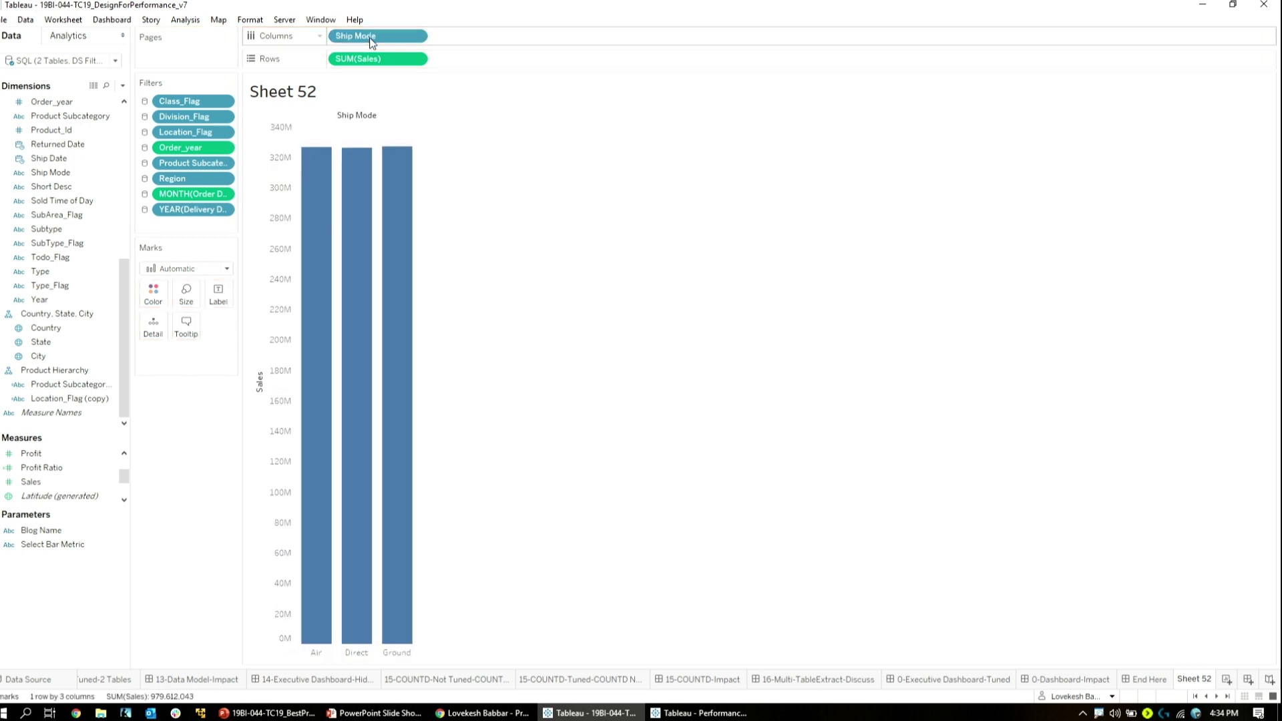
# - Blend in the SQL (2 Tables, DS Filters) - Copy data source by adding its Geo_Flag dimension to the rows before Sales
pyautogui.click(88, 60)
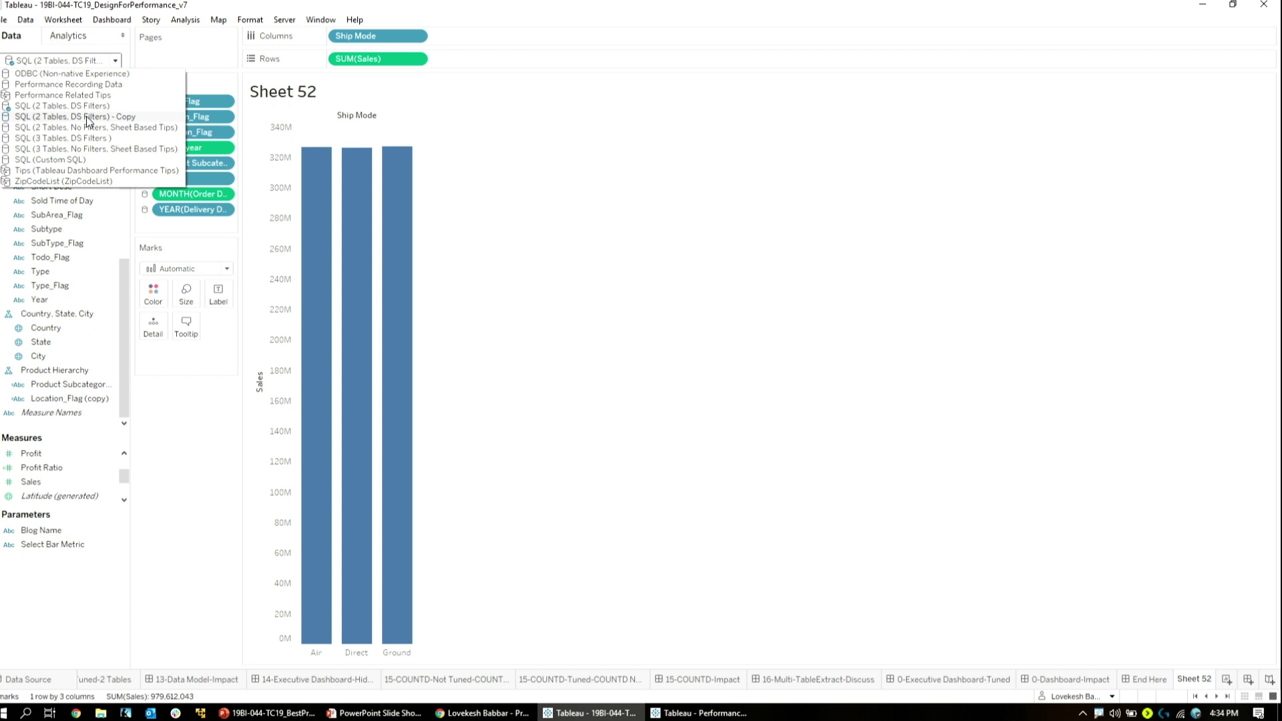
pyautogui.click(87, 118)
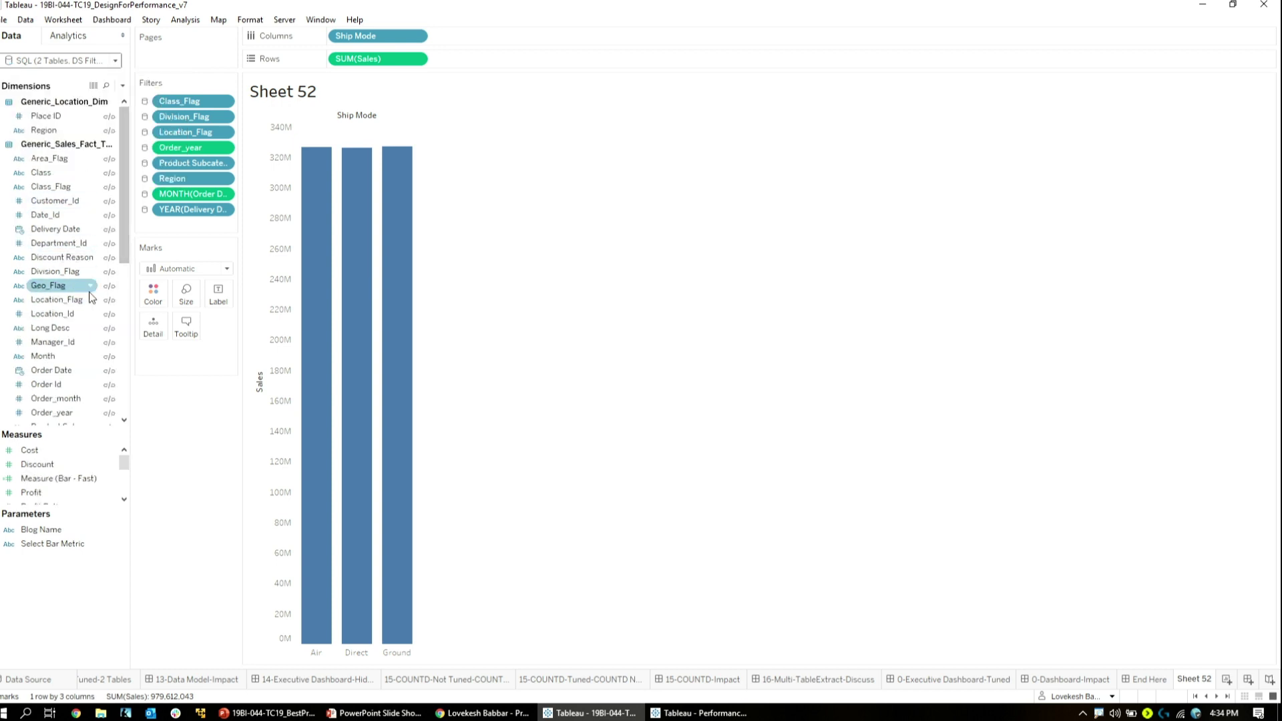
pyautogui.moveTo(48, 285); pyautogui.dragTo(343, 62)
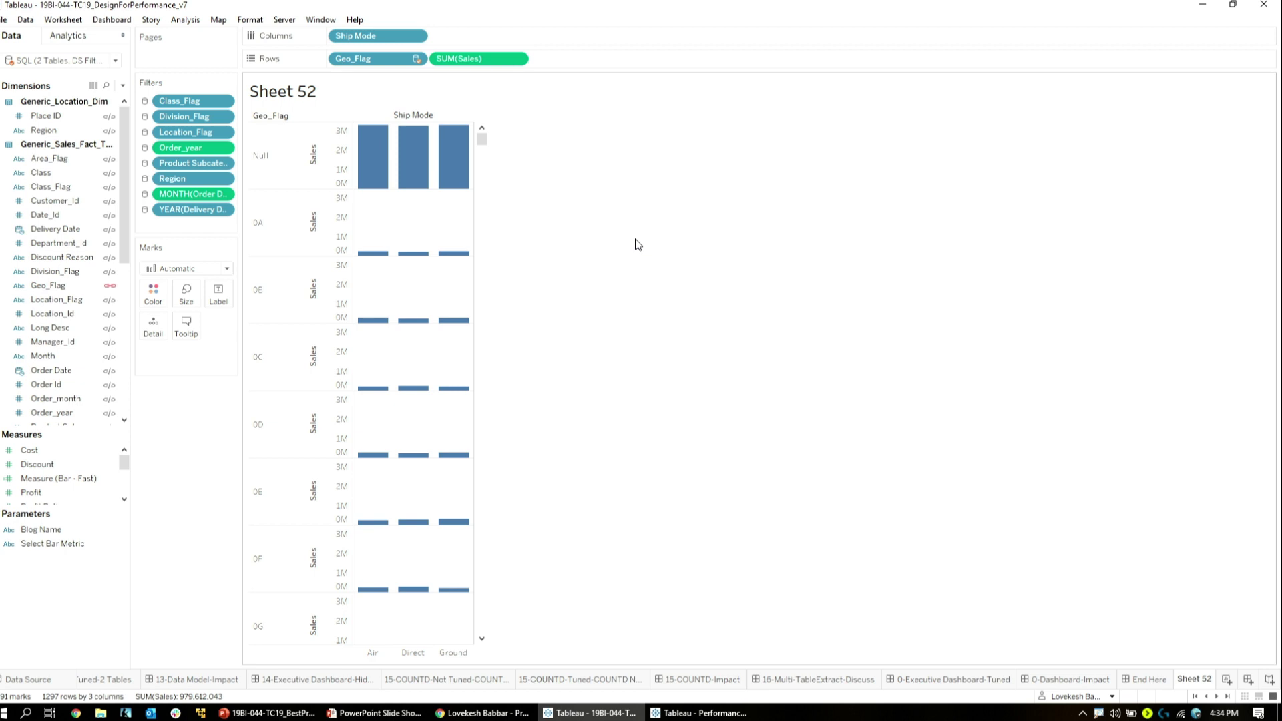
pyautogui.click(88, 292)
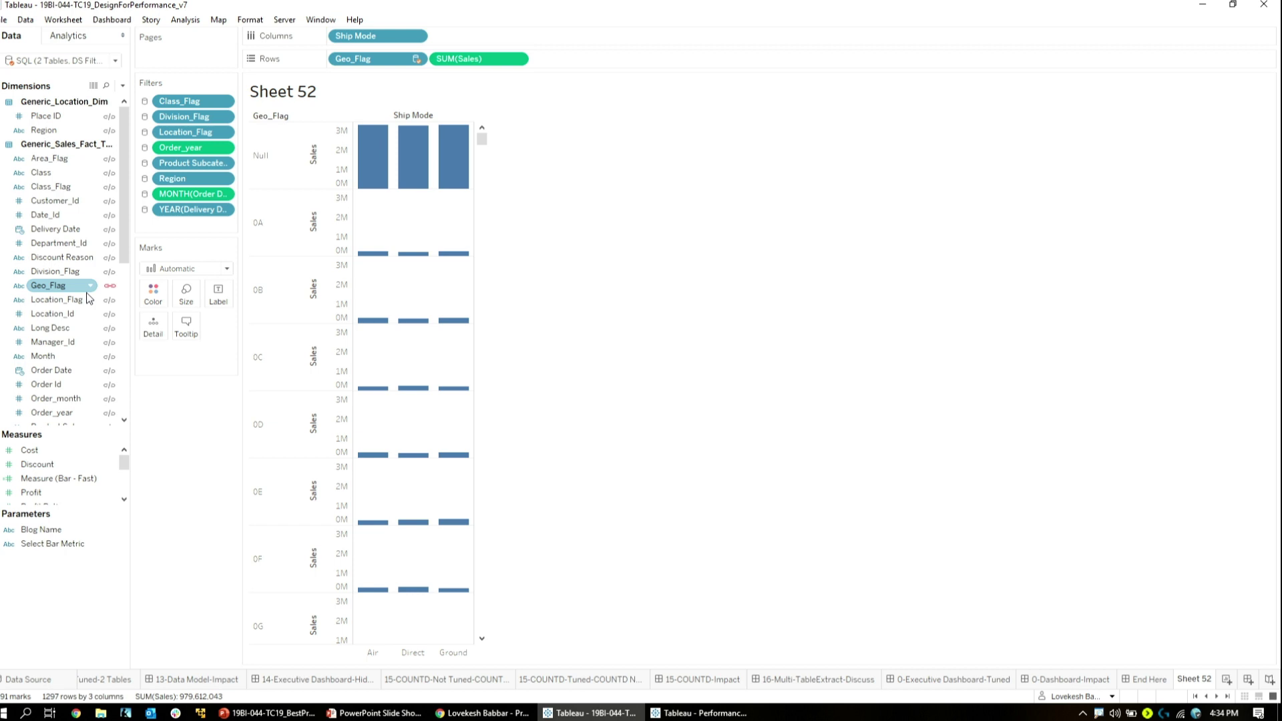
pyautogui.click(26, 60)
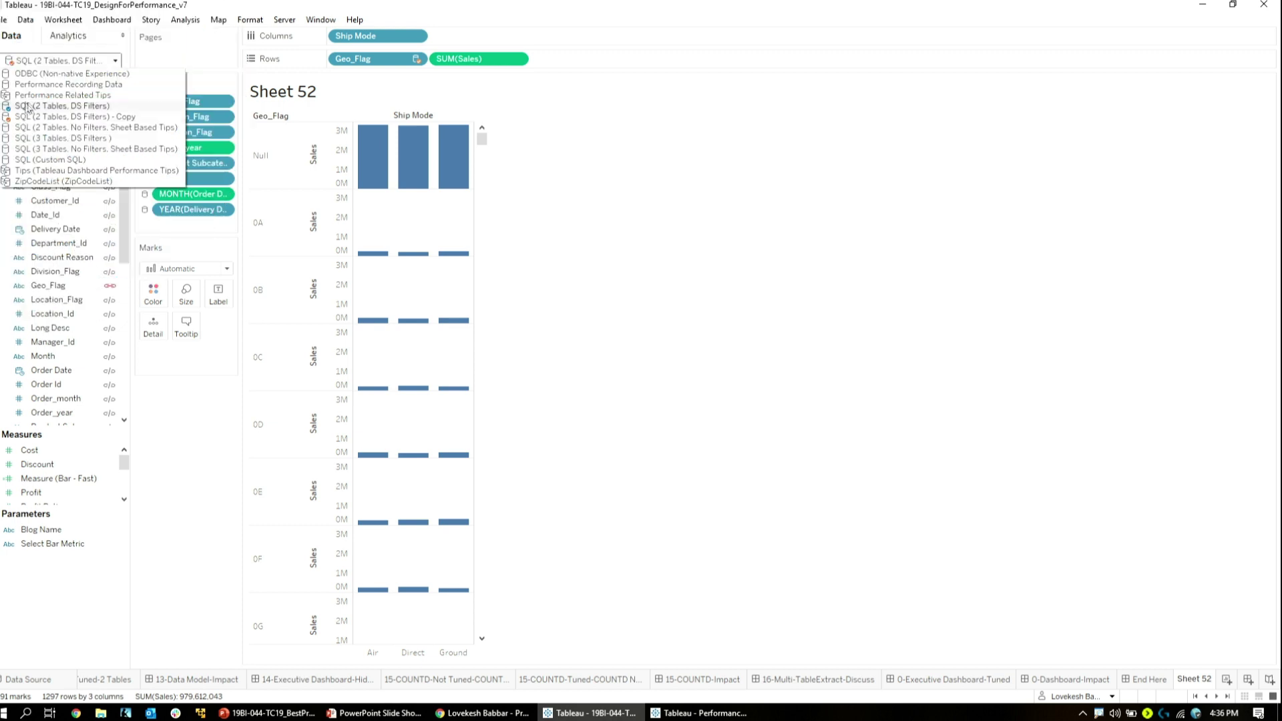
pyautogui.press('Escape')
# - View the 9-Sorting-Impact dashboard and inspect the Month sort settings on the 9-Sorting-Not Tuned-Sorted by another metric worksheet
pyautogui.click(321, 20)
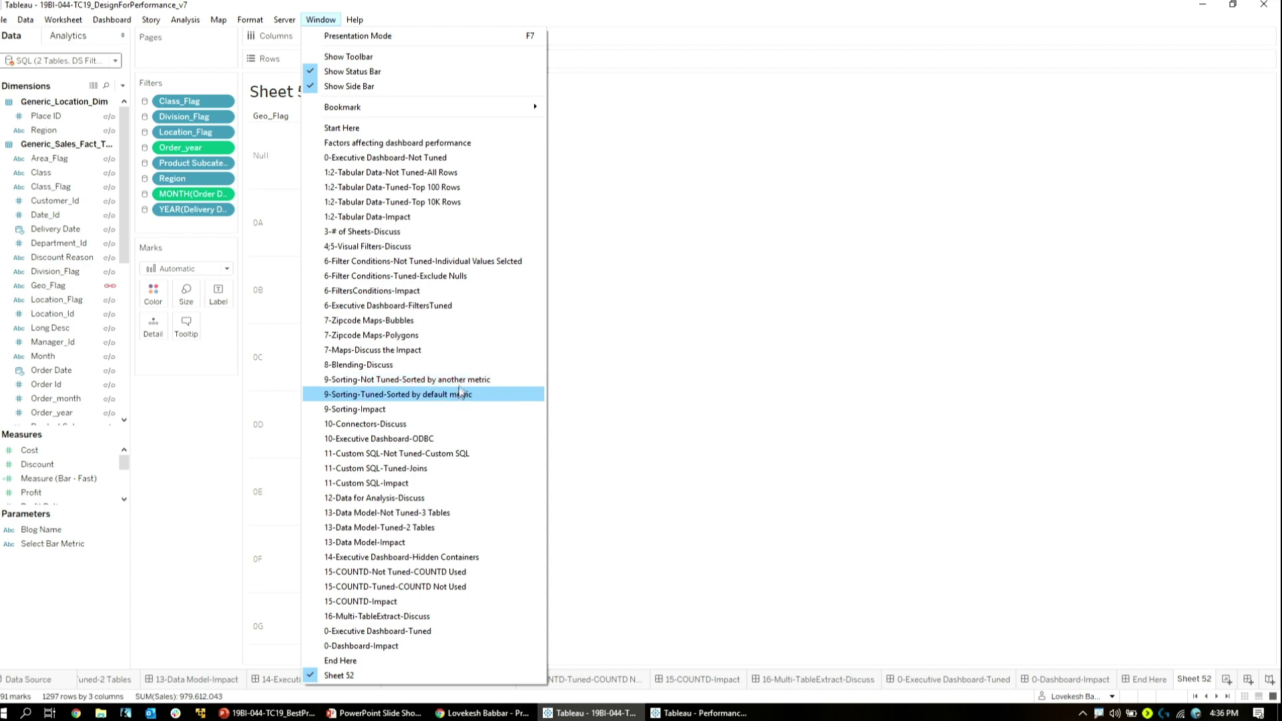
pyautogui.click(443, 408)
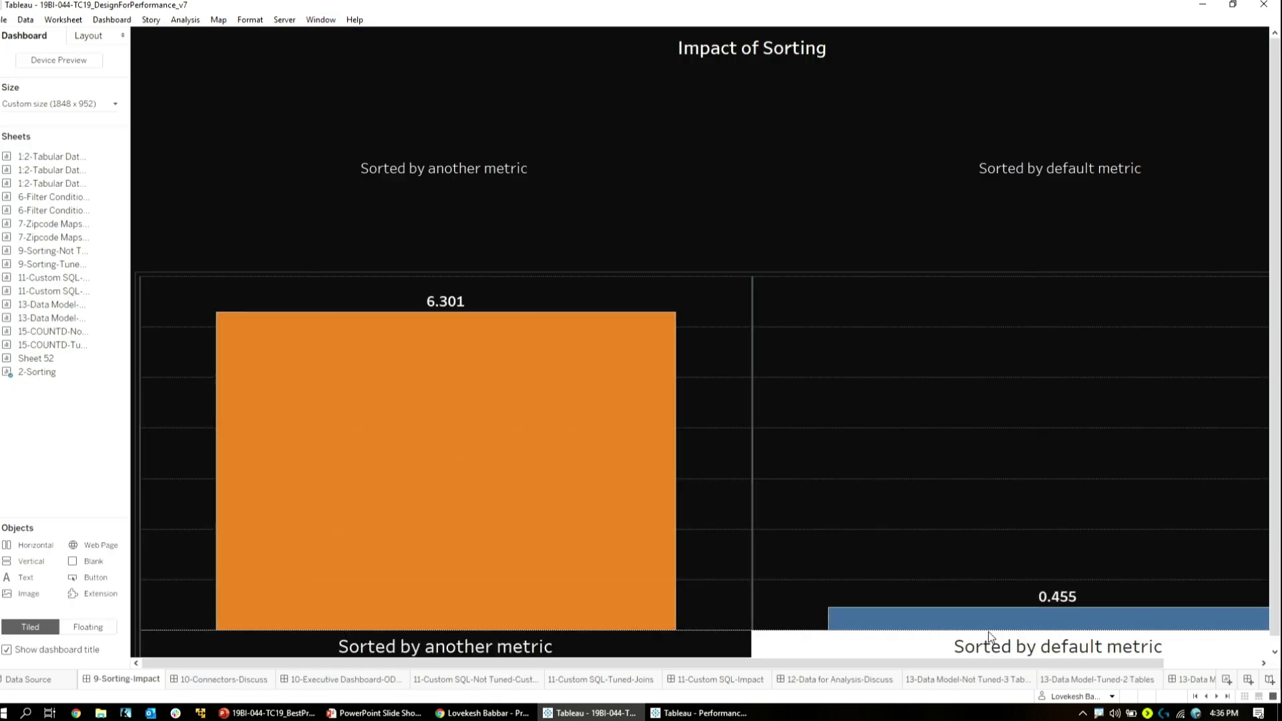
pyautogui.click(320, 19)
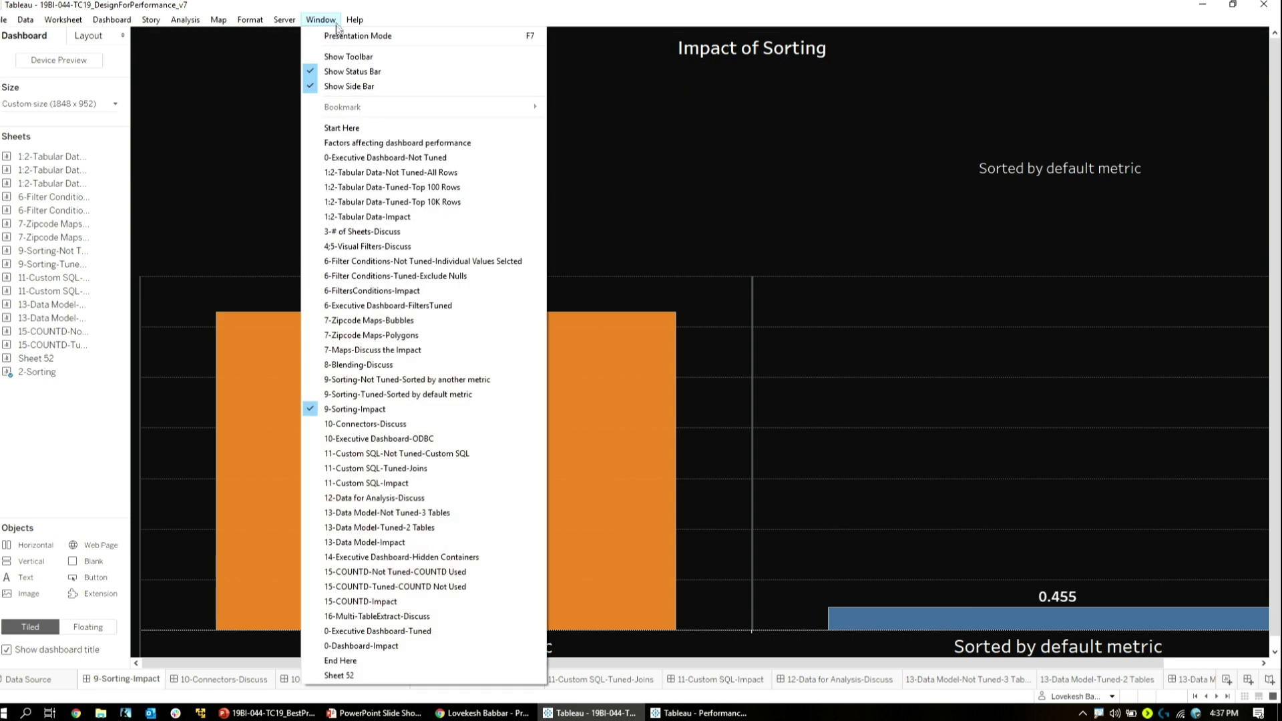
pyautogui.click(438, 381)
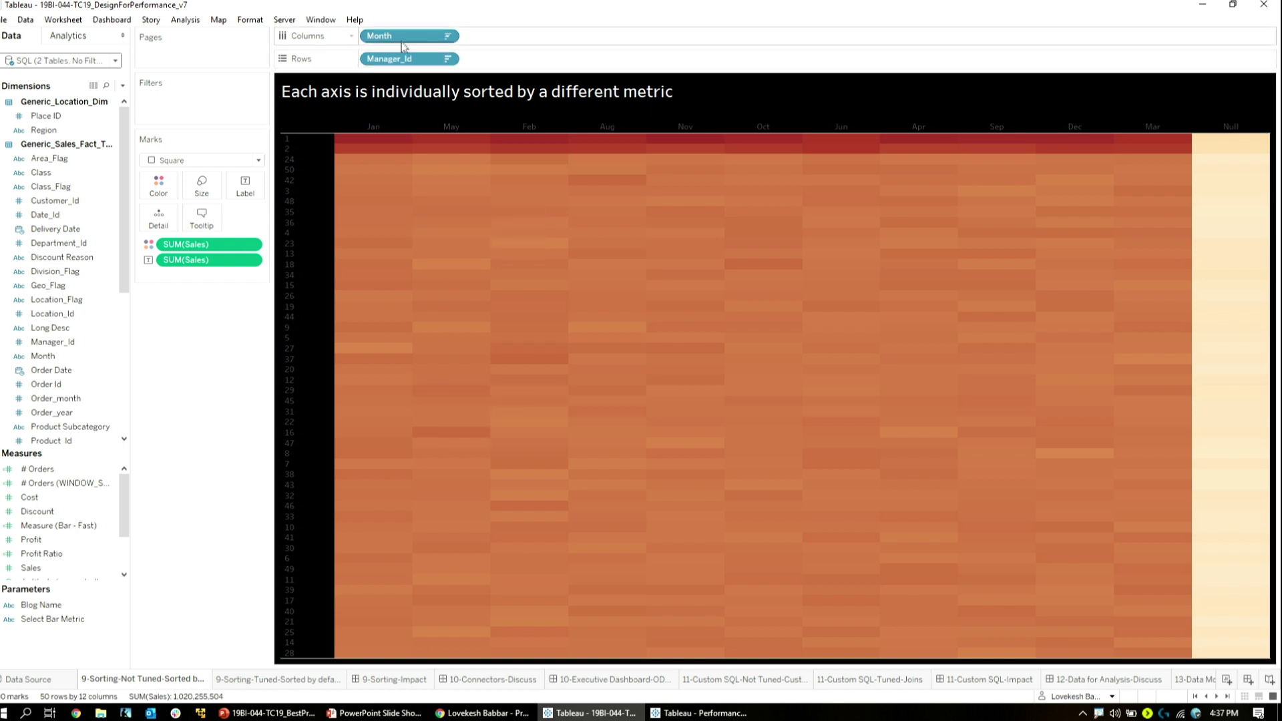
pyautogui.click(448, 36)
pyautogui.click(438, 107)
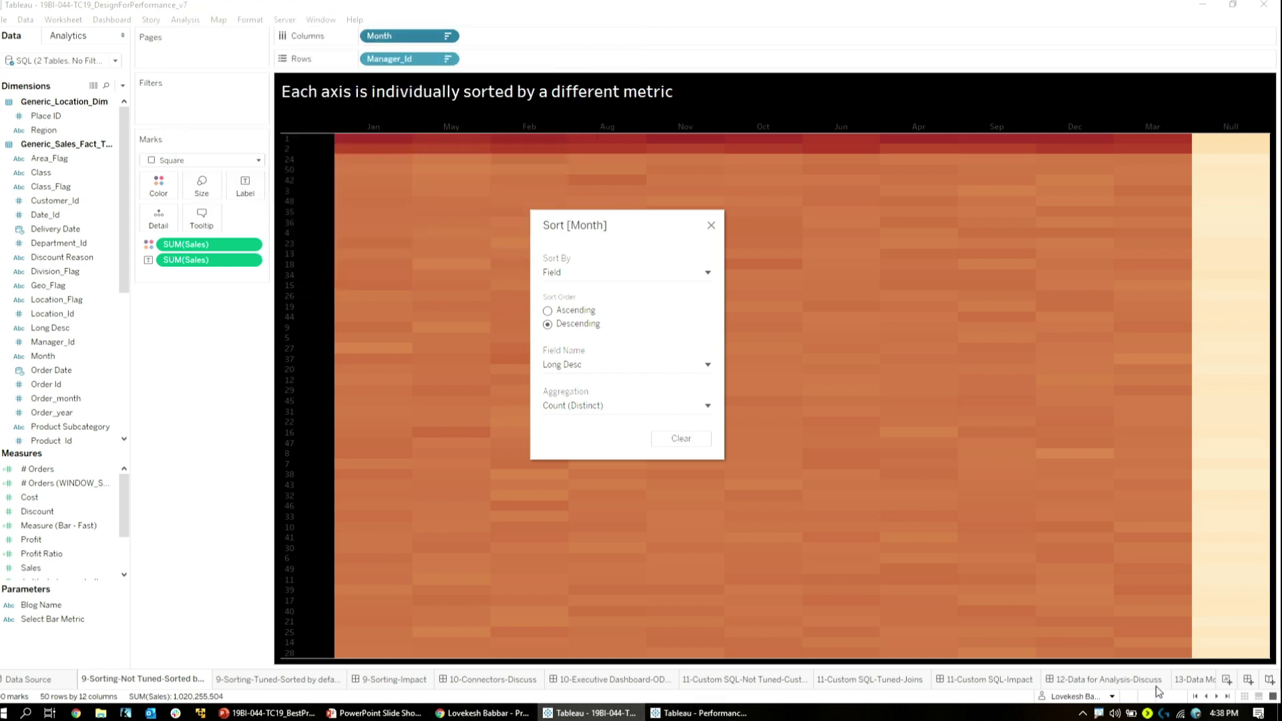
pyautogui.click(711, 225)
# - View the 9-Sorting-Tuned-Sorted by default metric worksheet and return to the 9-Sorting-Impact dashboard
pyautogui.click(321, 19)
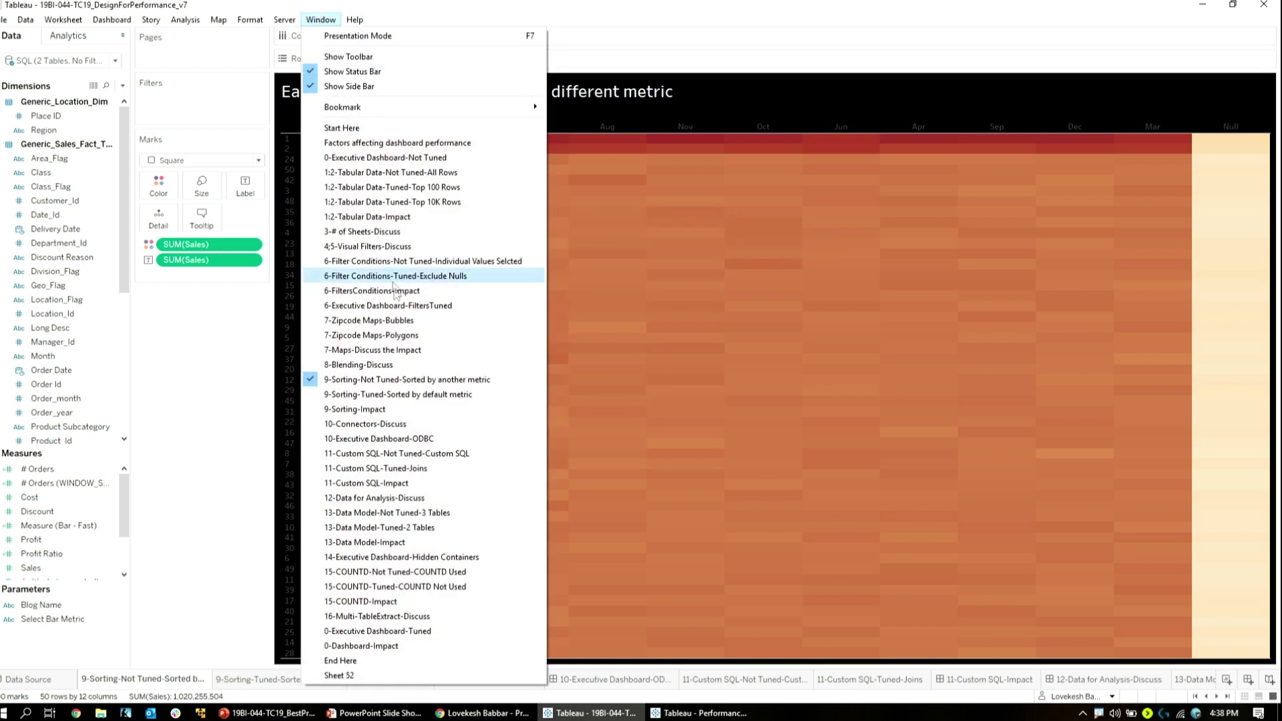
pyautogui.click(401, 395)
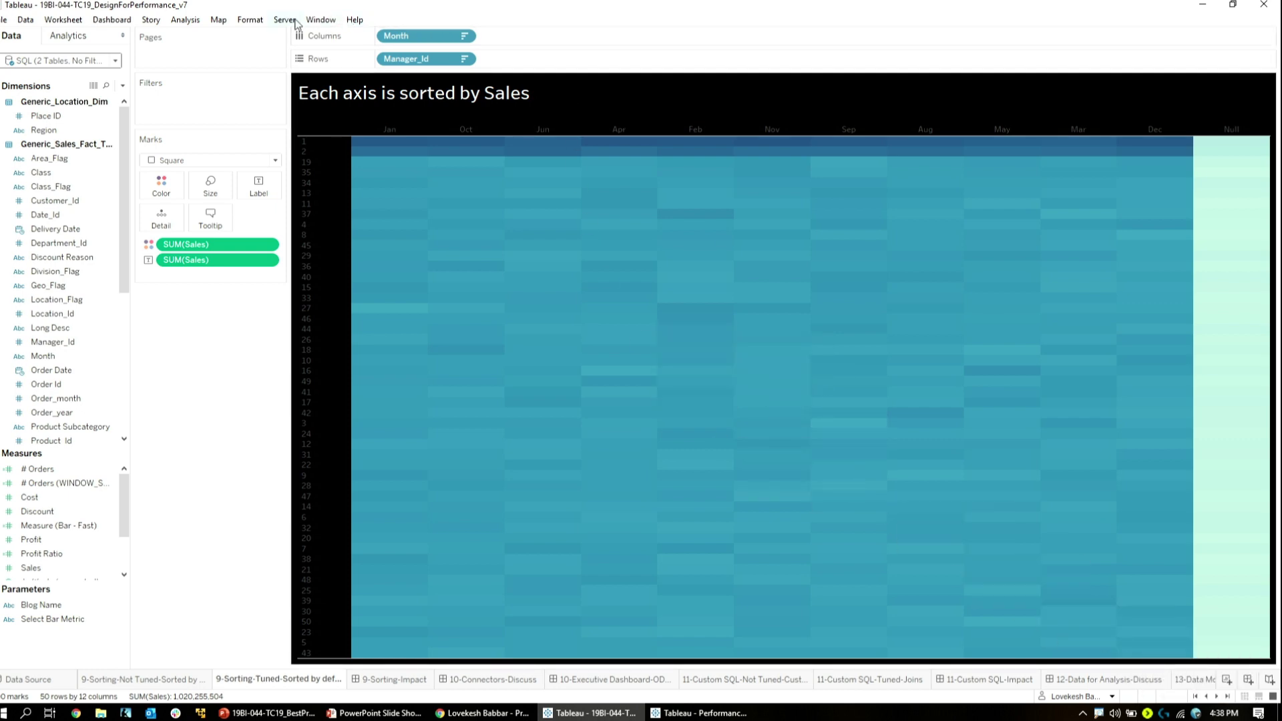
pyautogui.click(321, 20)
pyautogui.click(420, 417)
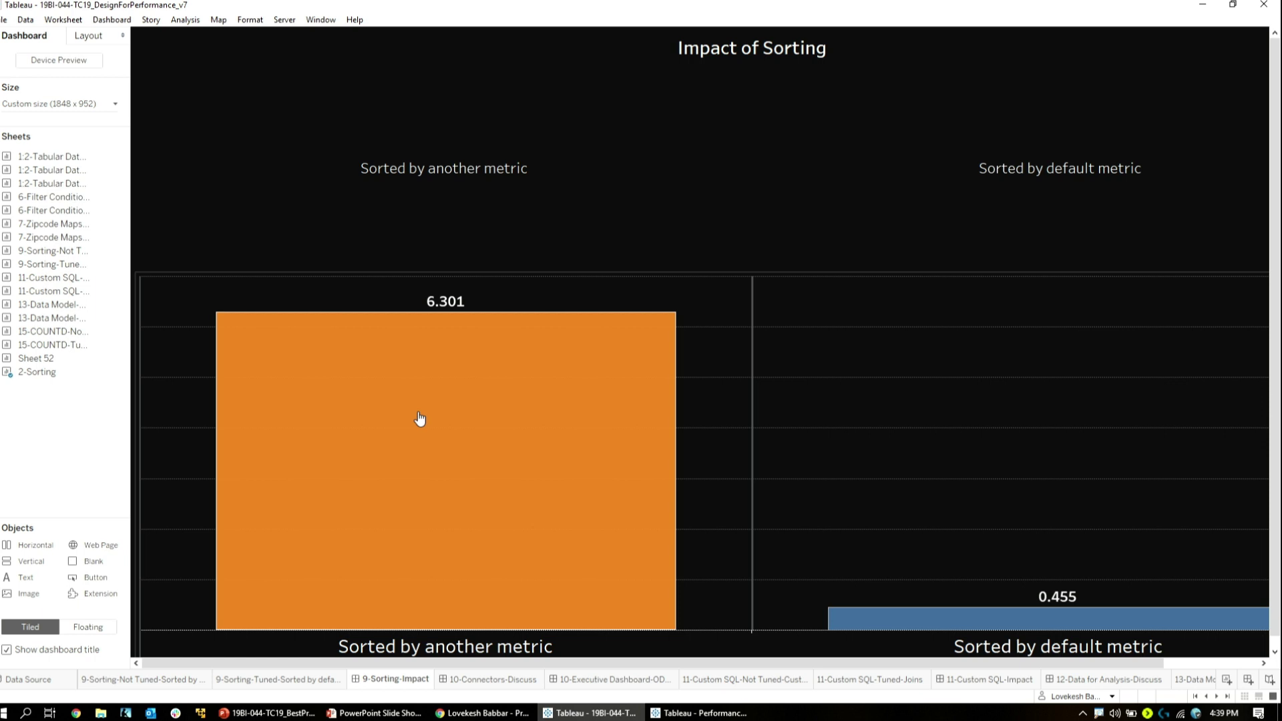
# - Open the Factors affecting dashboard performance dashboard and read the tip for Tabular Data
pyautogui.click(320, 19)
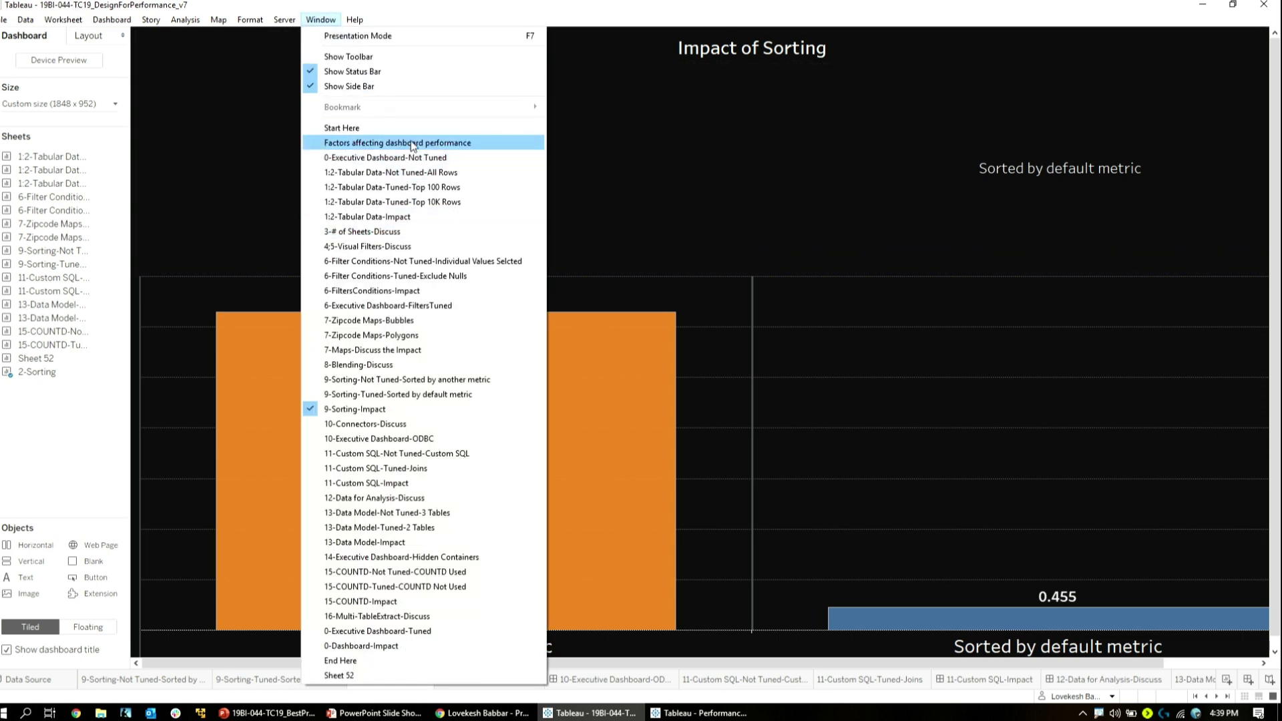
pyautogui.press('Escape')
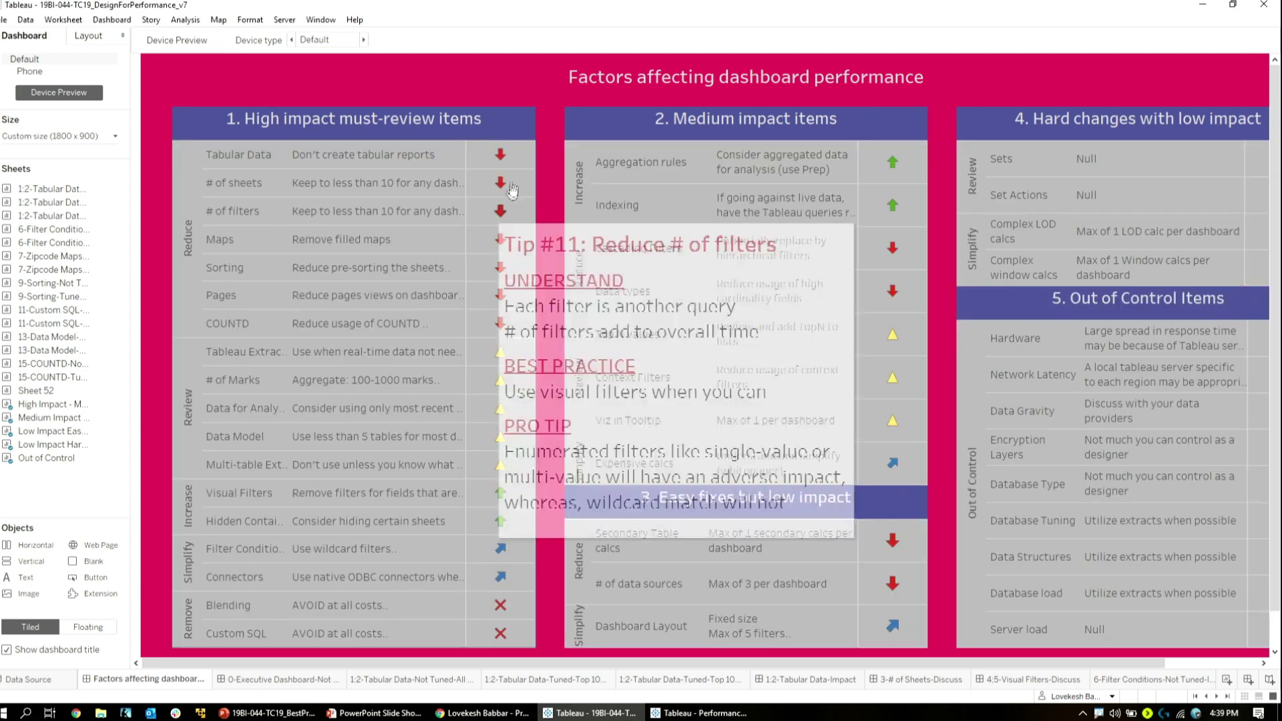
pyautogui.moveTo(504, 160)
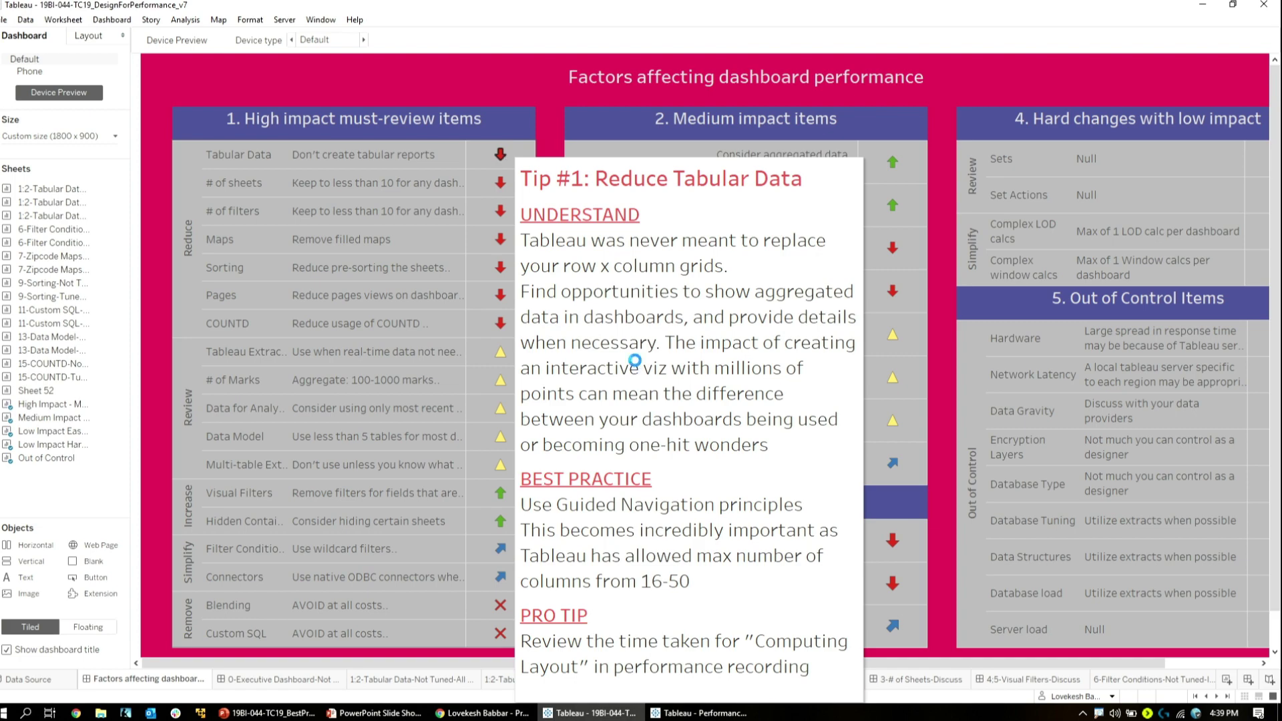
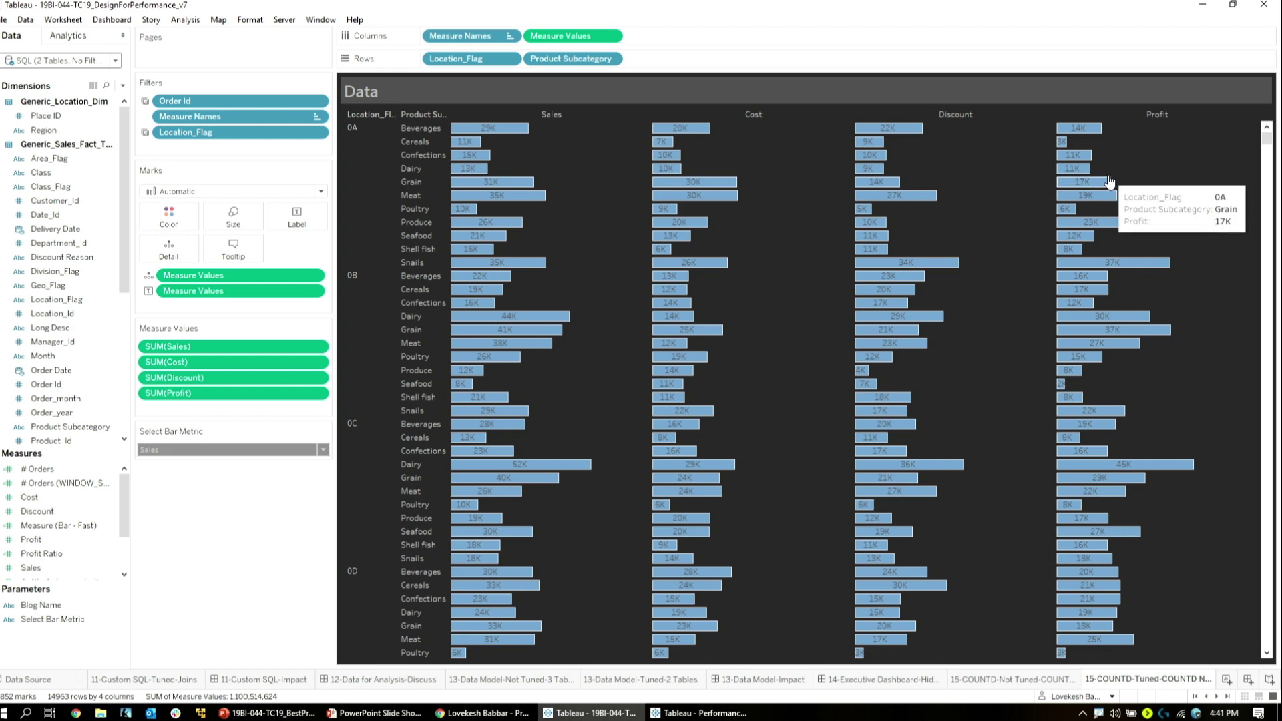
# - Open the 15-COUNTD-Impact dashboard to compare the timings with and without COUNTD
pyautogui.click(313, 20)
pyautogui.click(430, 600)
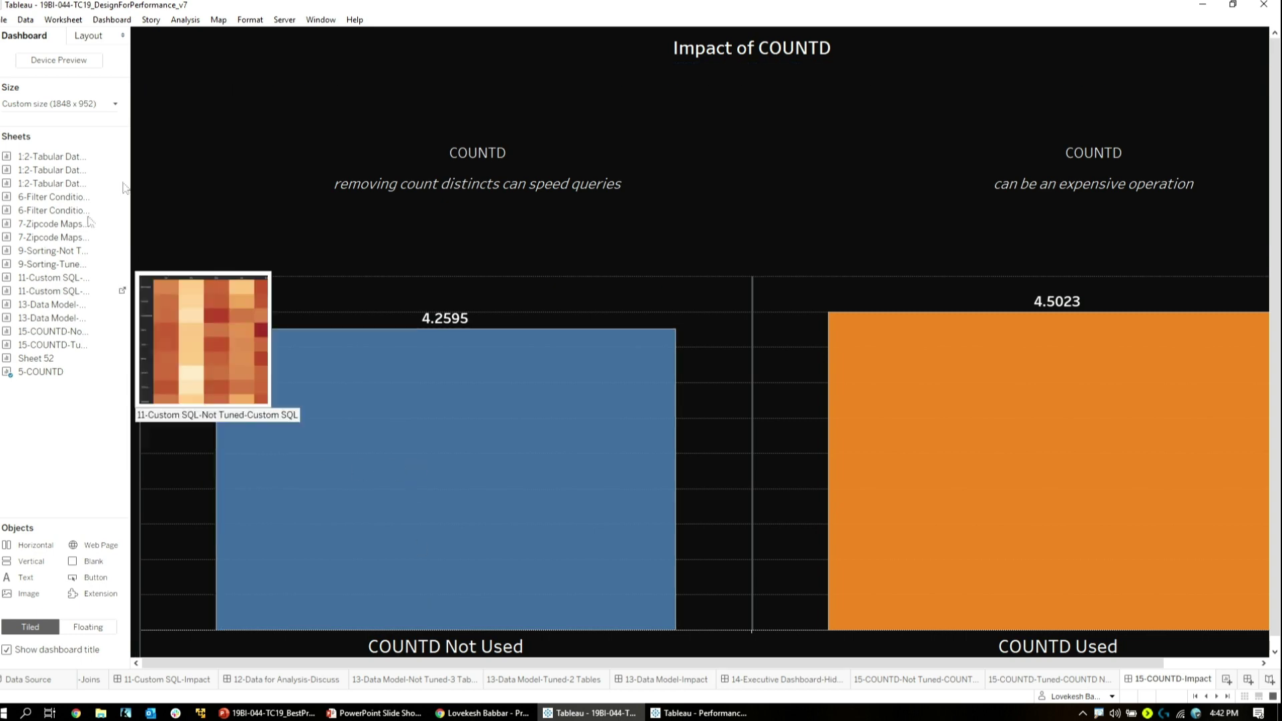
# - Open the 10-Executive Dashboard-ODBC dashboard and sign in to its ODBC connection with the account password
pyautogui.click(321, 20)
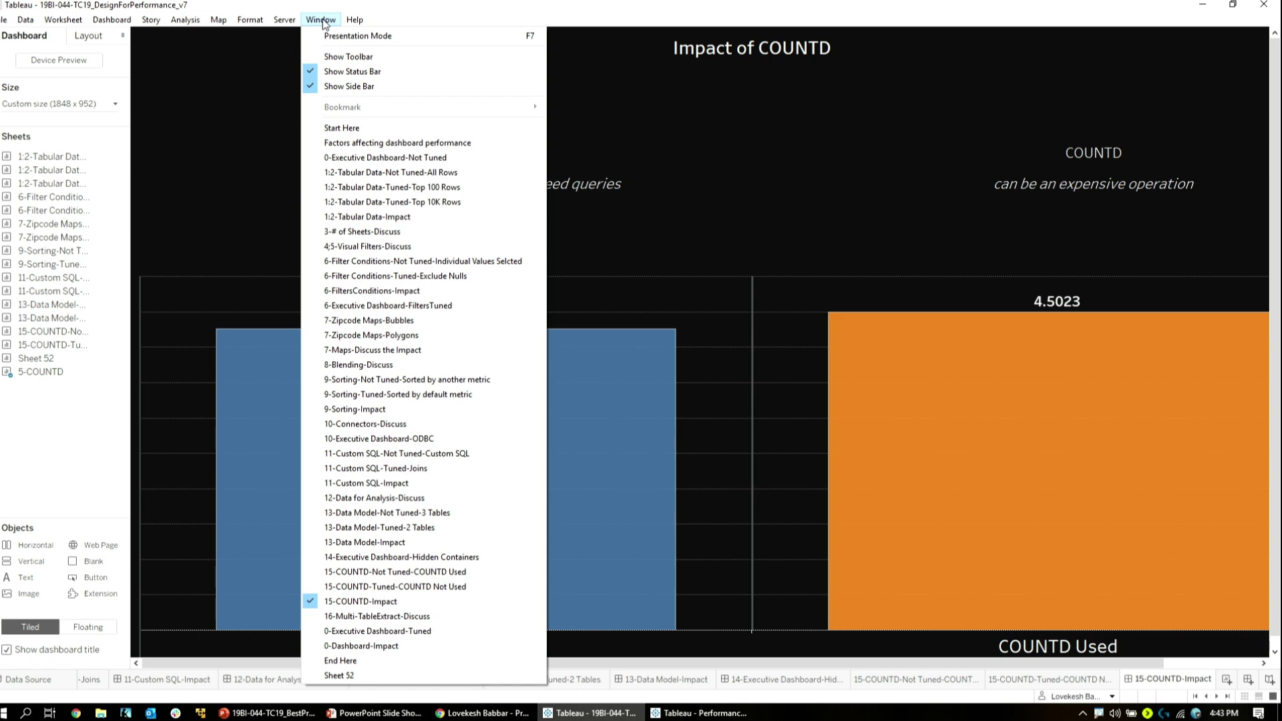
pyautogui.click(410, 441)
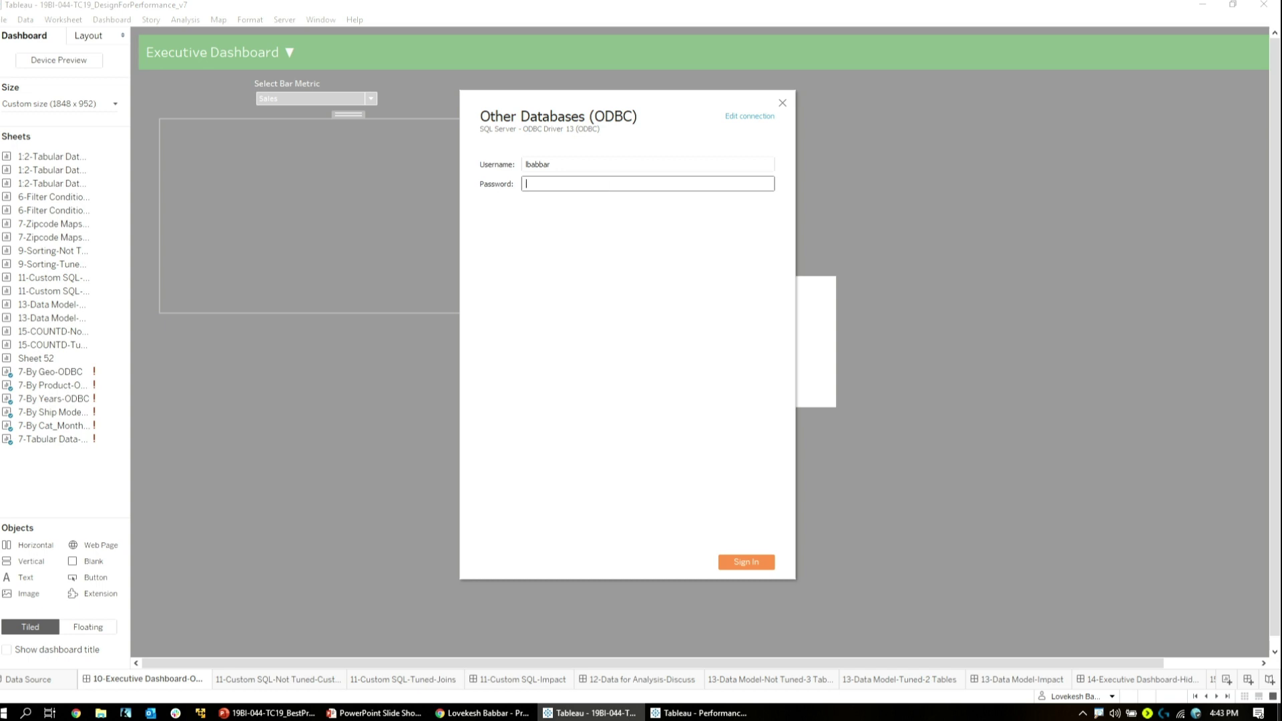
pyautogui.write('•••••••')
pyautogui.press('Return')
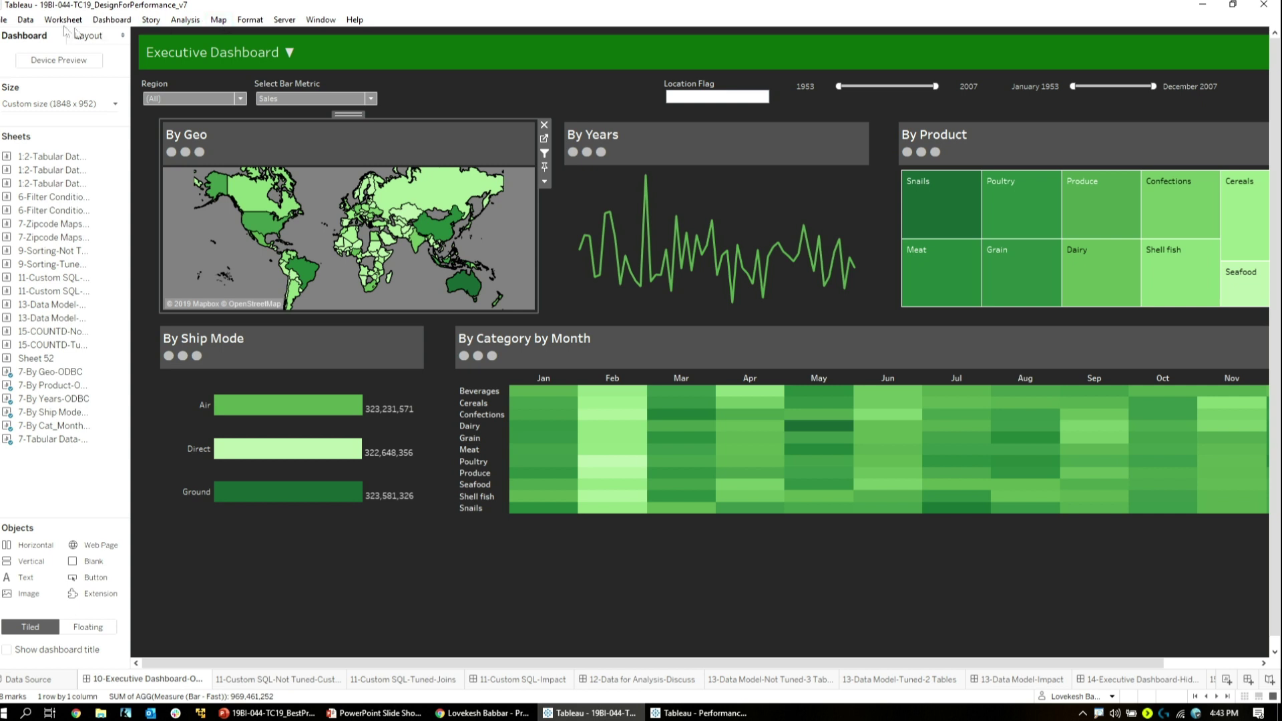
# - Search the available connectors for a new data source with odb, sql and az, and close the connector list without connecting
pyautogui.click(23, 22)
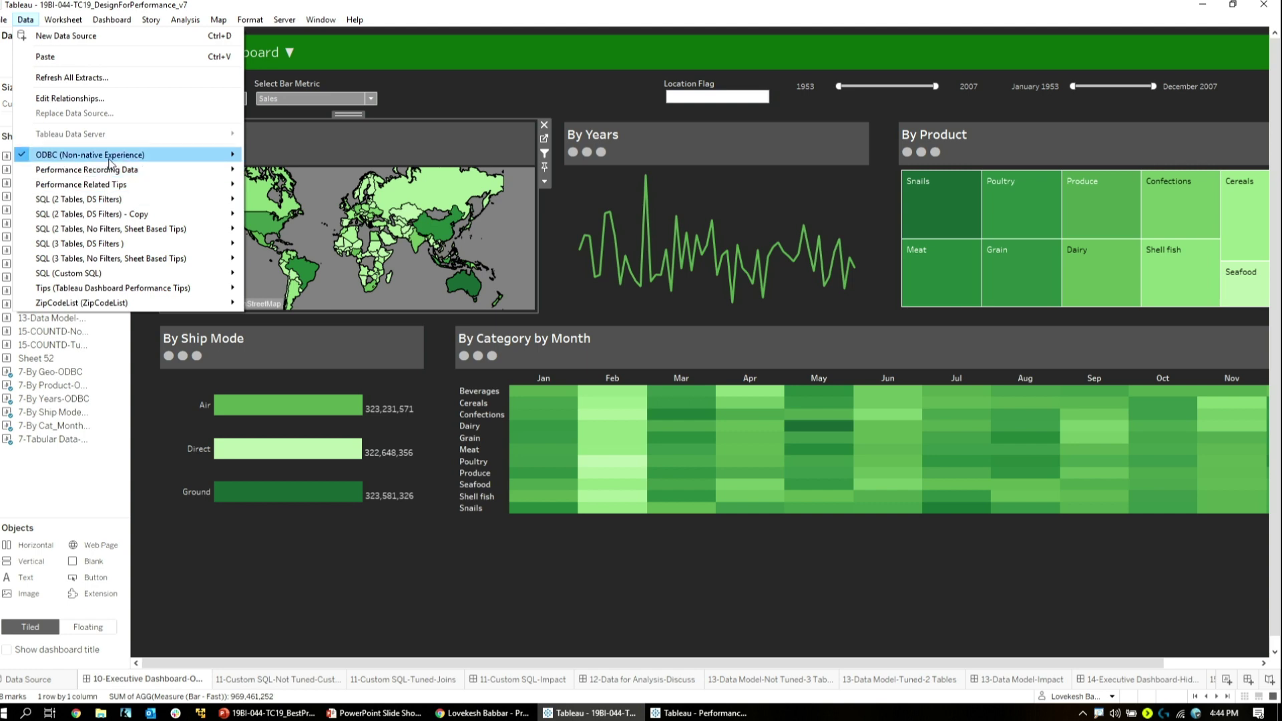
pyautogui.click(69, 43)
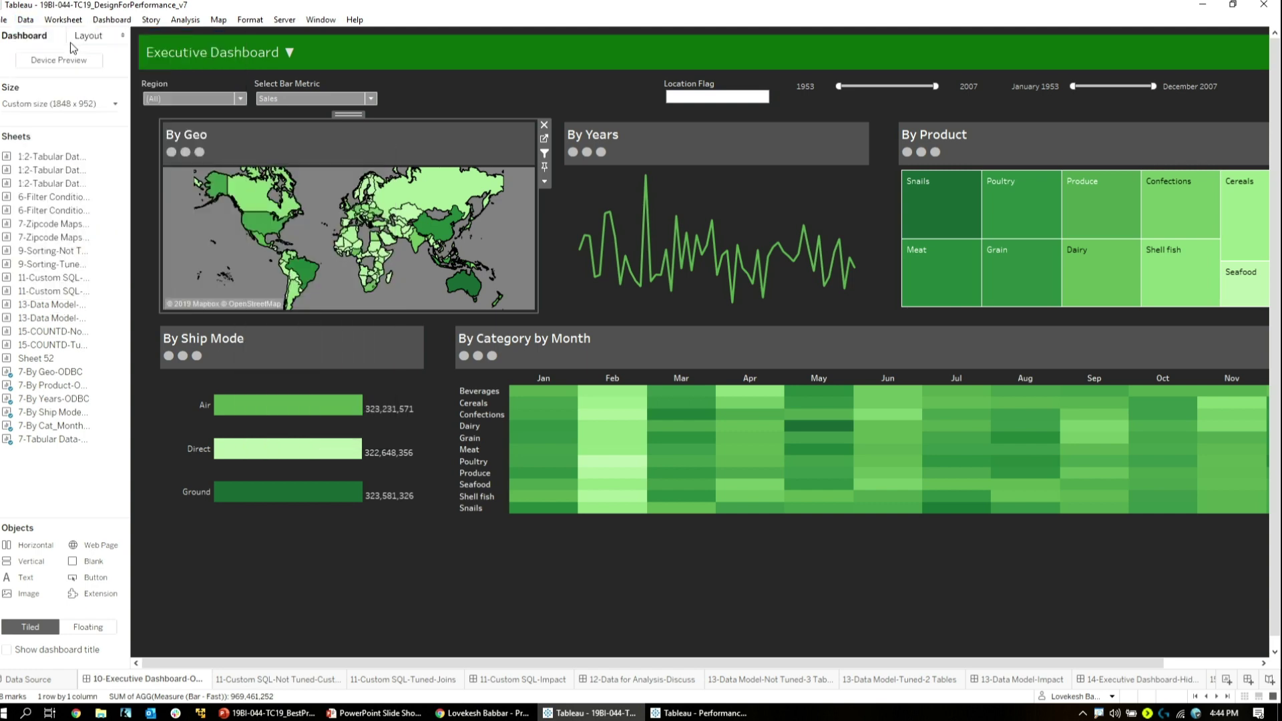
pyautogui.write('odb')
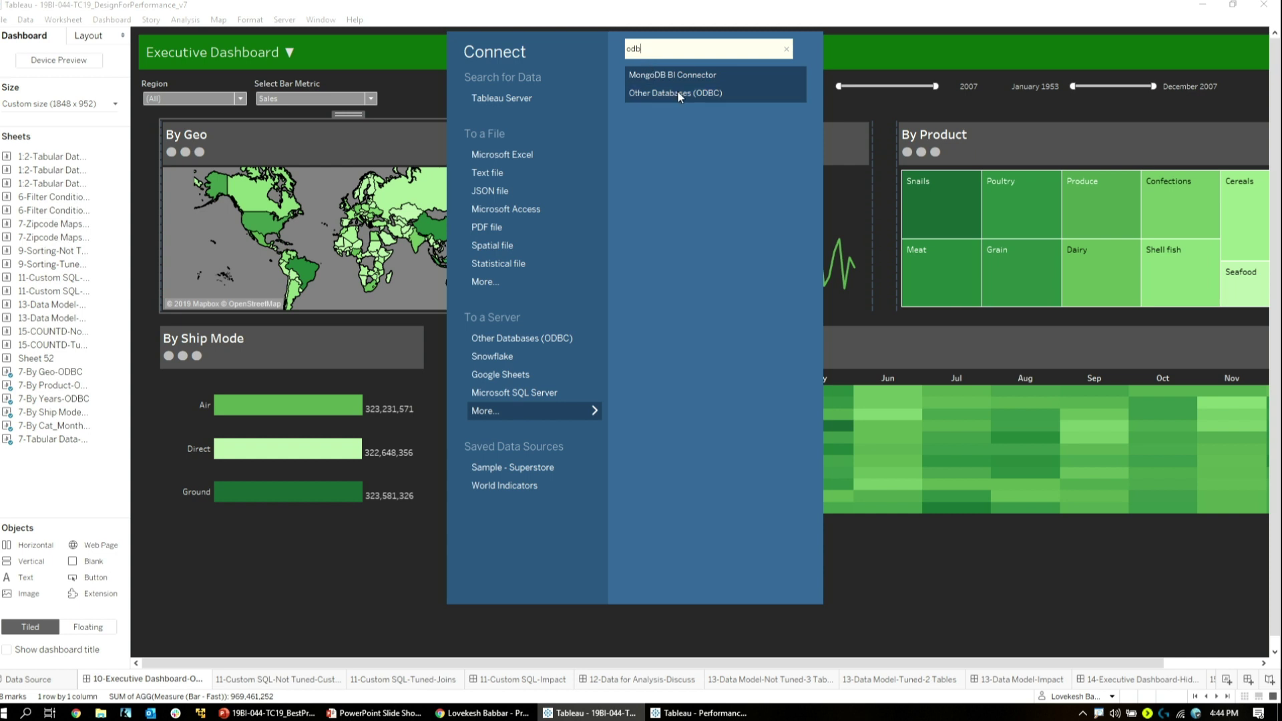
pyautogui.press('BackSpace')
pyautogui.press('BackSpace')
pyautogui.press('BackSpace')
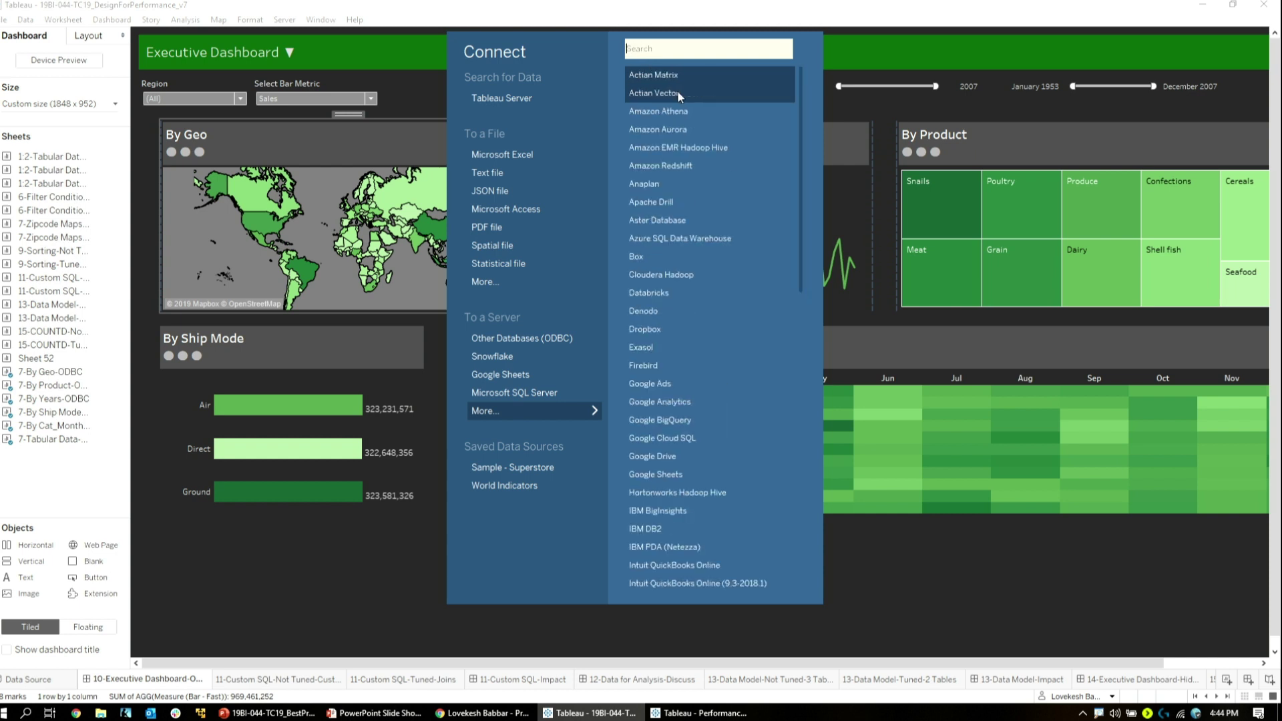
pyautogui.write('sq')
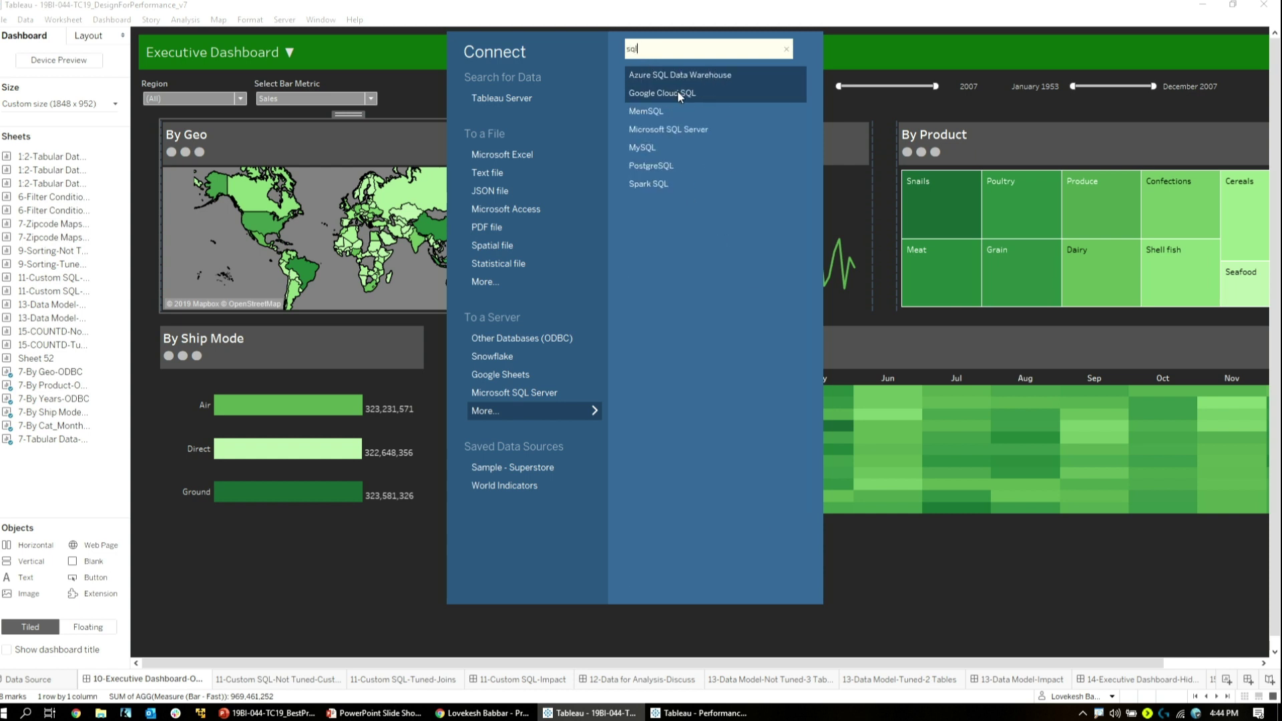
pyautogui.write('l')
pyautogui.press('BackSpace')
pyautogui.press('BackSpace')
pyautogui.press('BackSpace')
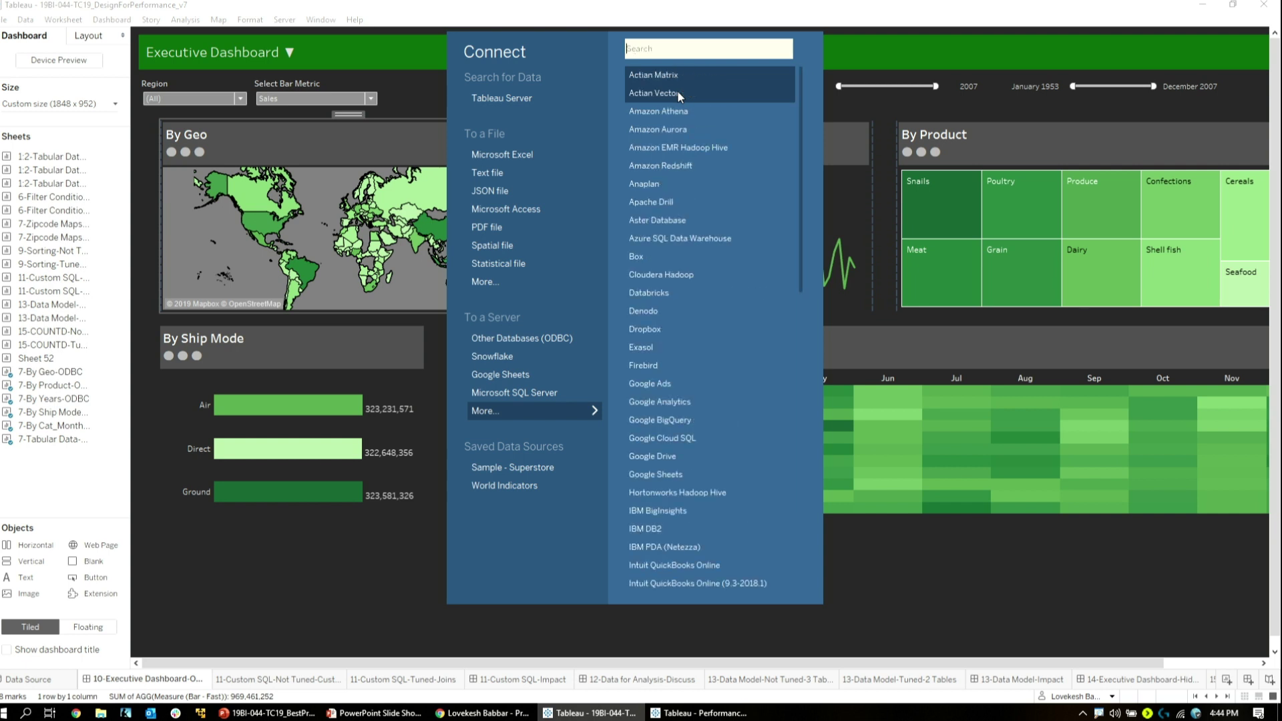
pyautogui.write('az')
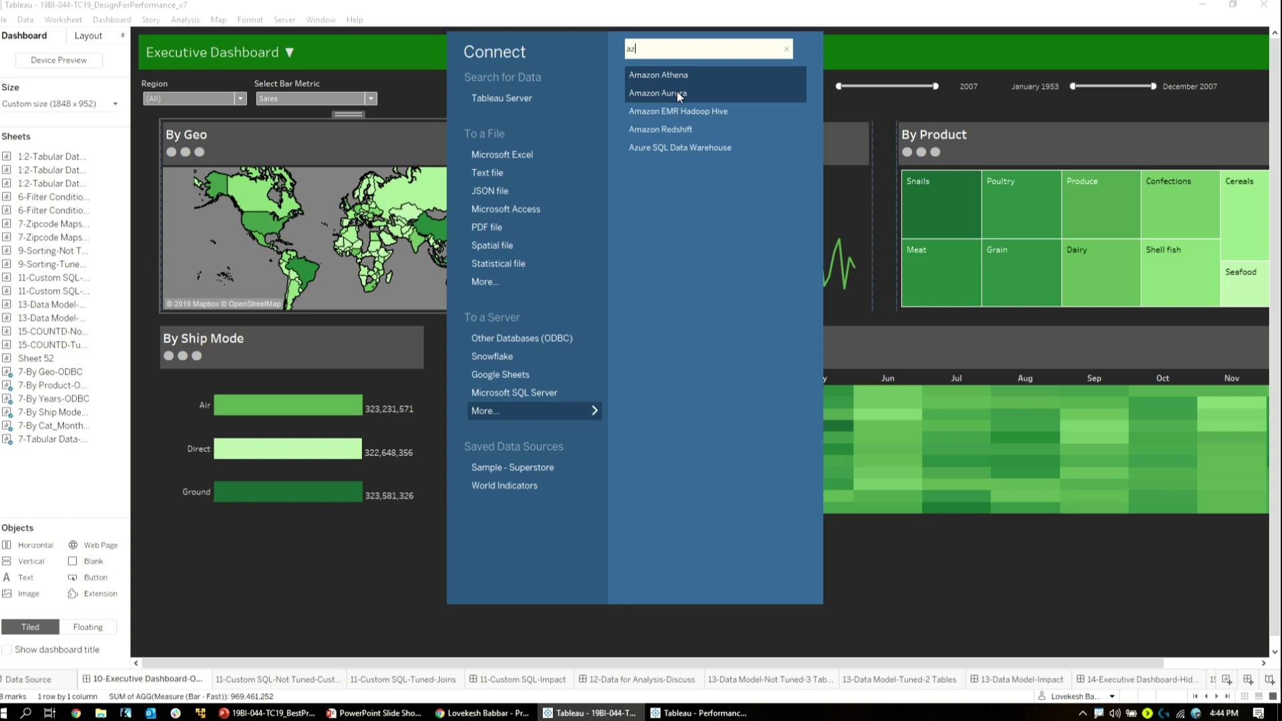
pyautogui.press('Escape')
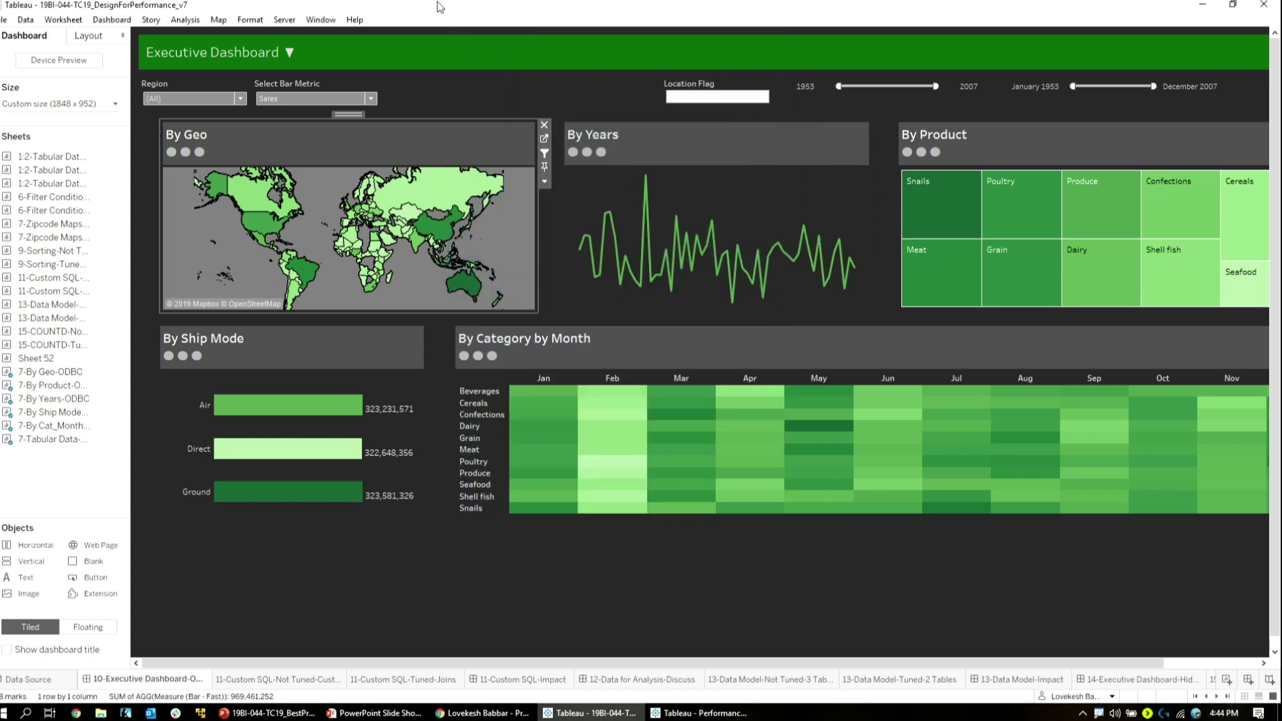
# - Open the 11-Custom SQL-Not Tuned-Custom SQL worksheet and bring up its SQL (Custom SQL) data source for editing
pyautogui.click(321, 20)
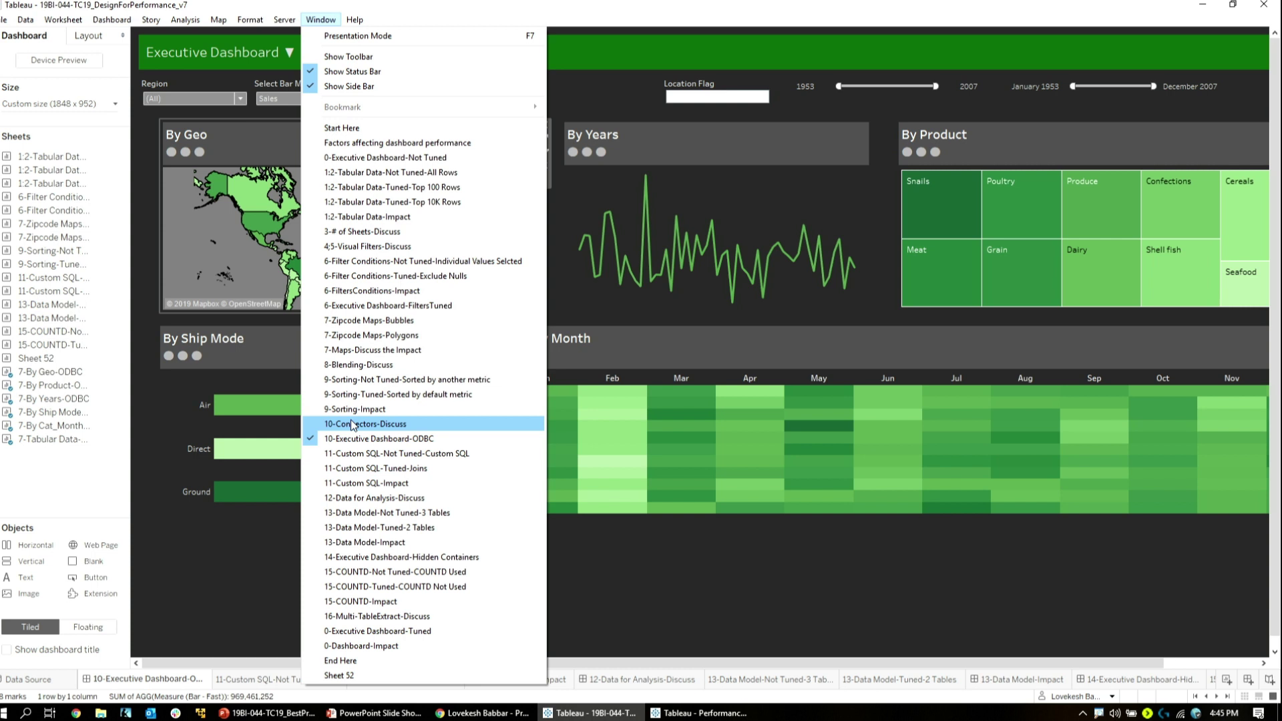
pyautogui.click(368, 457)
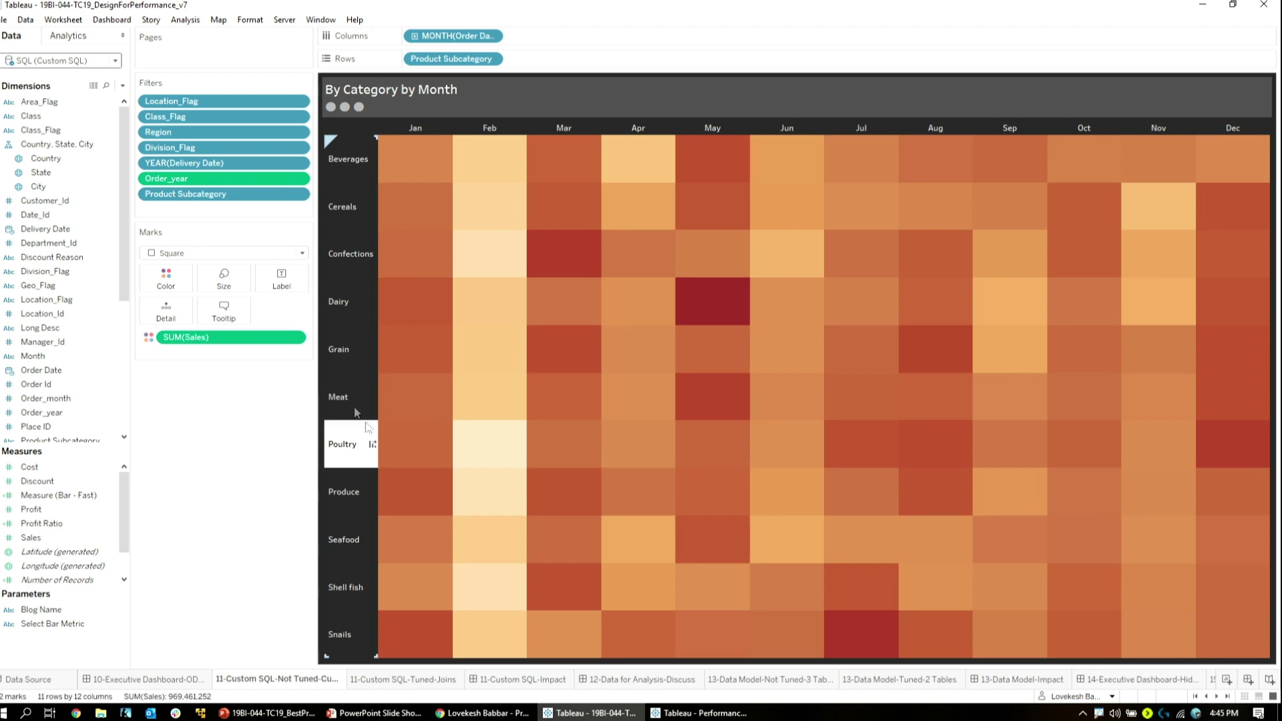
pyautogui.click(25, 19)
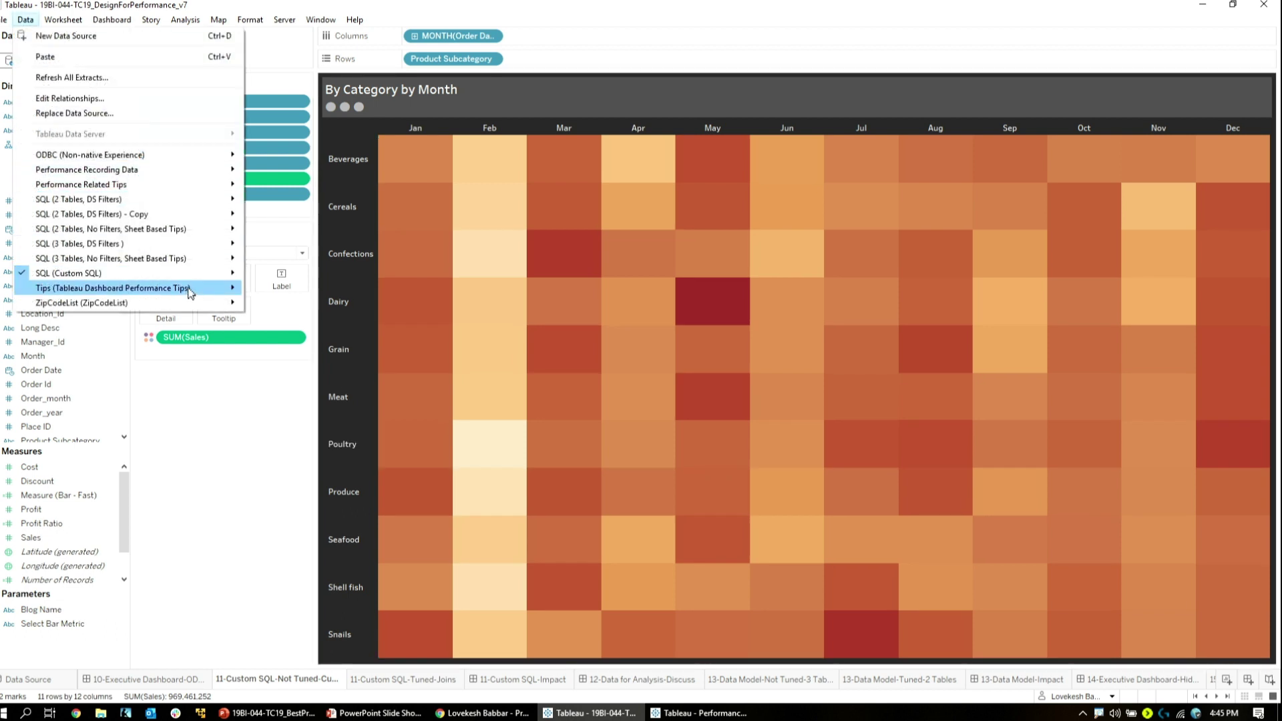
pyautogui.click(412, 332)
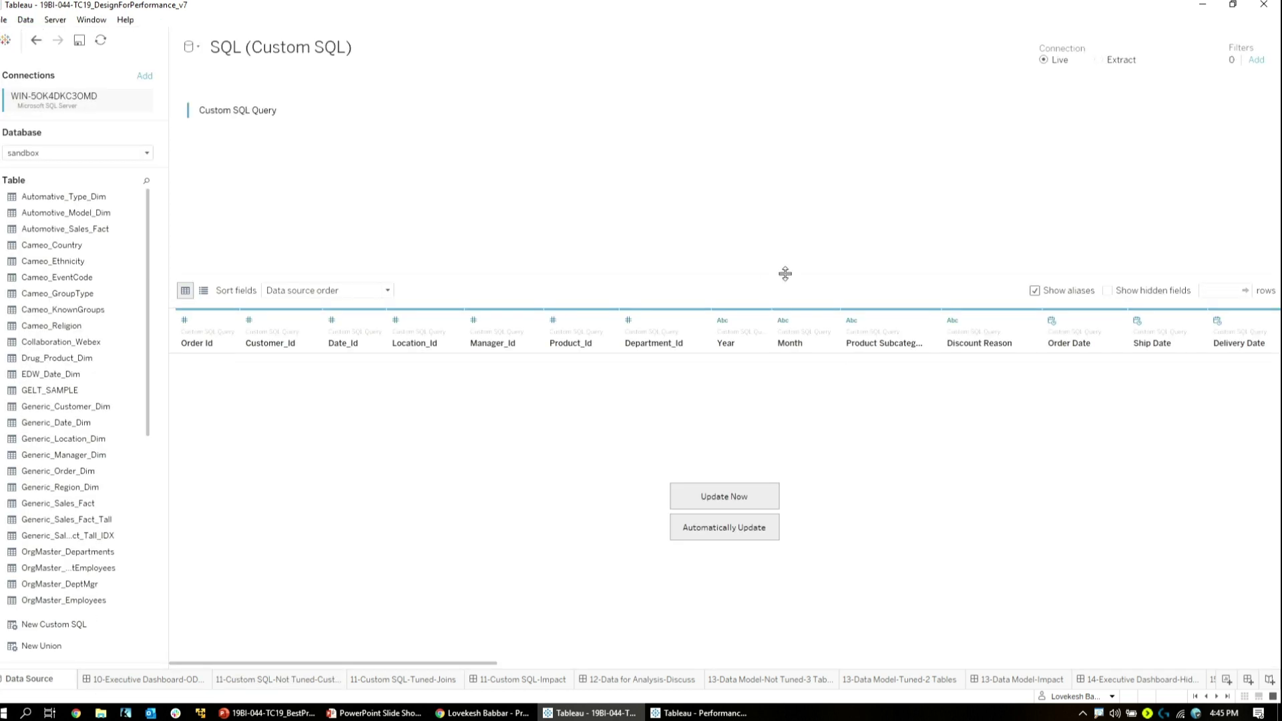
# - Open the Custom SQL Query for editing and copy its complete SQL text
pyautogui.click(322, 111)
pyautogui.click(351, 127)
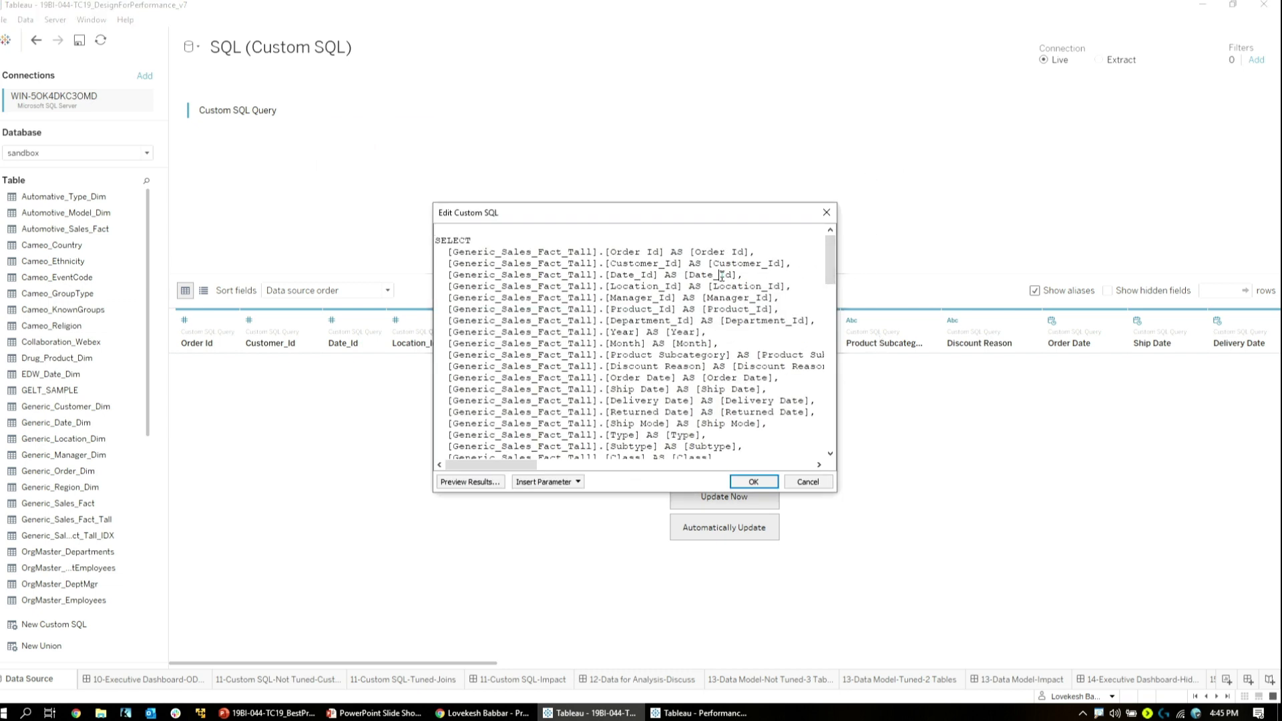
pyautogui.hotkey('ctrl', 'a')
pyautogui.hotkey('ctrl', 'c')
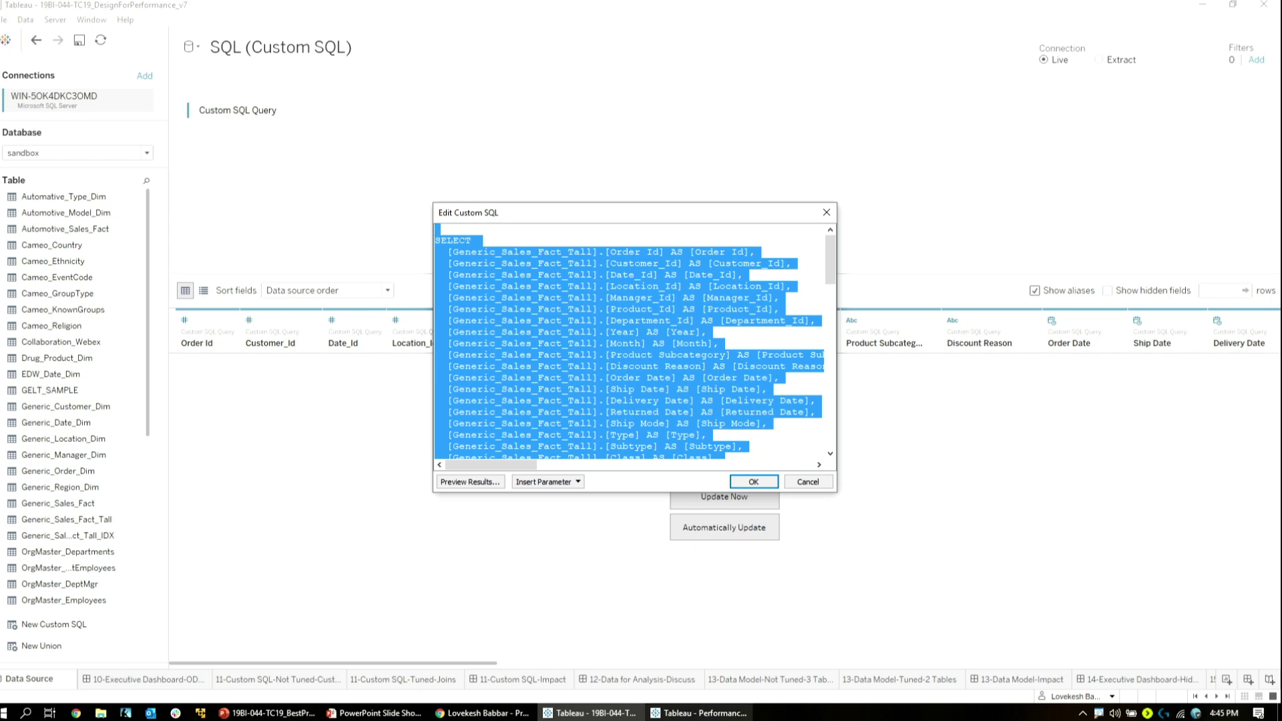
# - Switch to Notepad++ and paste the copied SQL query into a new document
pyautogui.click(697, 713)
pyautogui.press('super')
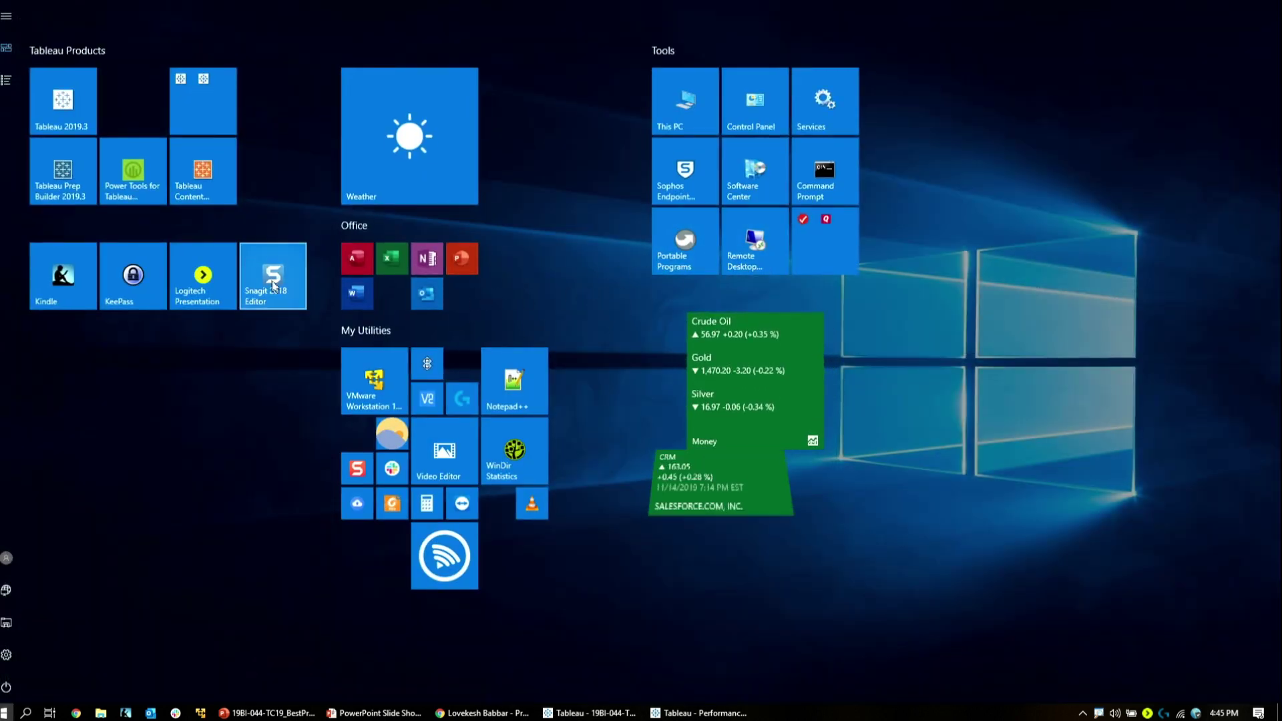
pyautogui.click(513, 374)
pyautogui.hotkey('ctrl', 'v')
pyautogui.click(617, 293)
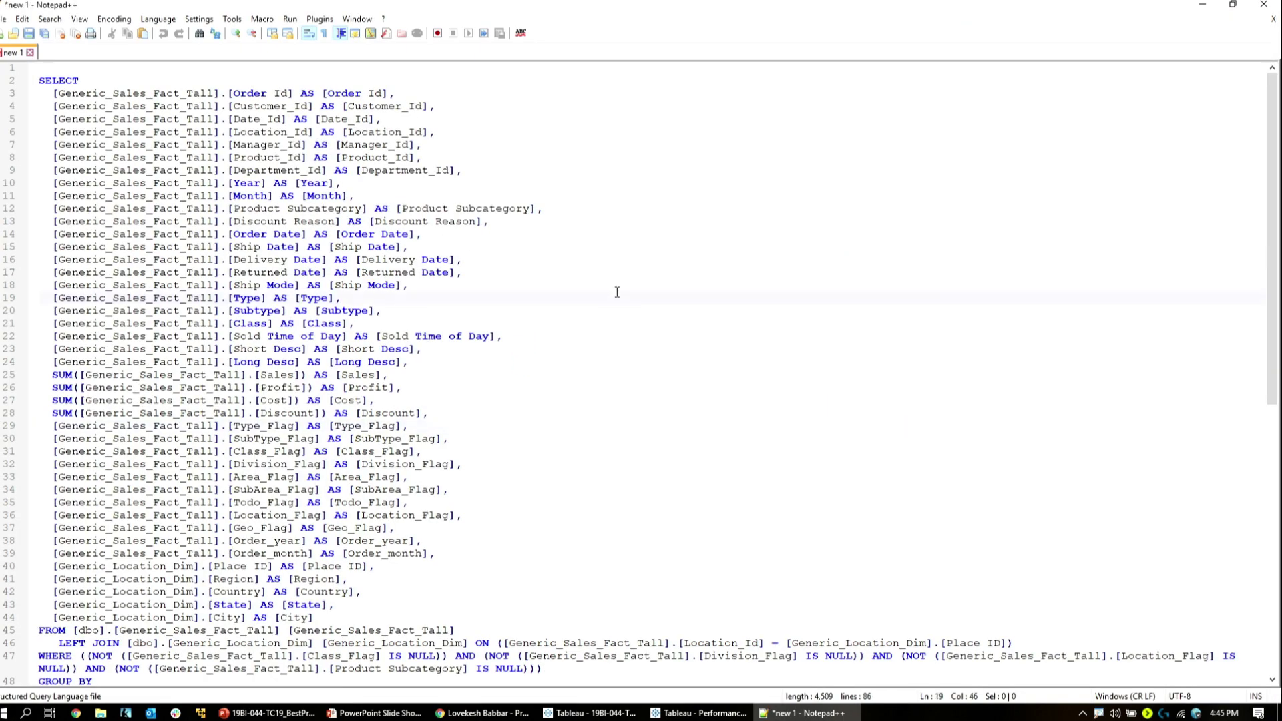
pyautogui.scroll(-1, 611, 288)
pyautogui.scroll(1, 606, 301)
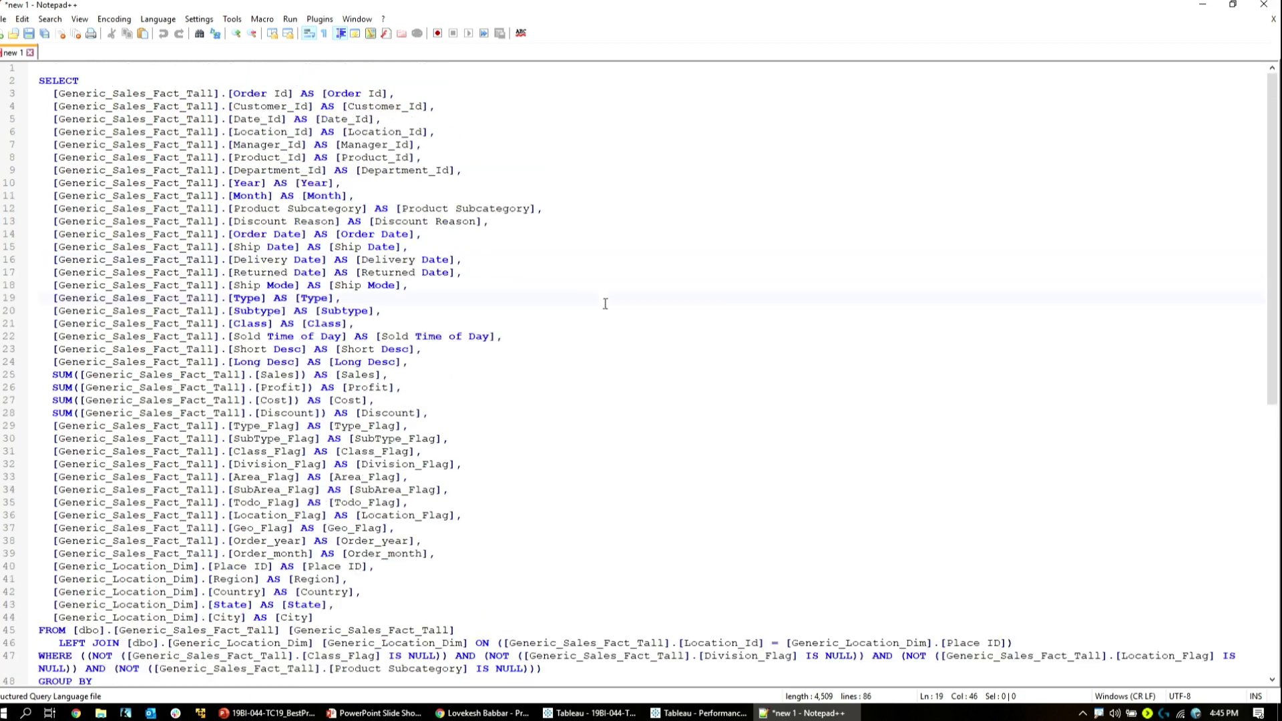
# - Check the document's syntax language, then examine the SUM lines for Sales, Profit and Cost and the query down to its GROUP BY clause
pyautogui.click(165, 23)
pyautogui.moveTo(265, 276)
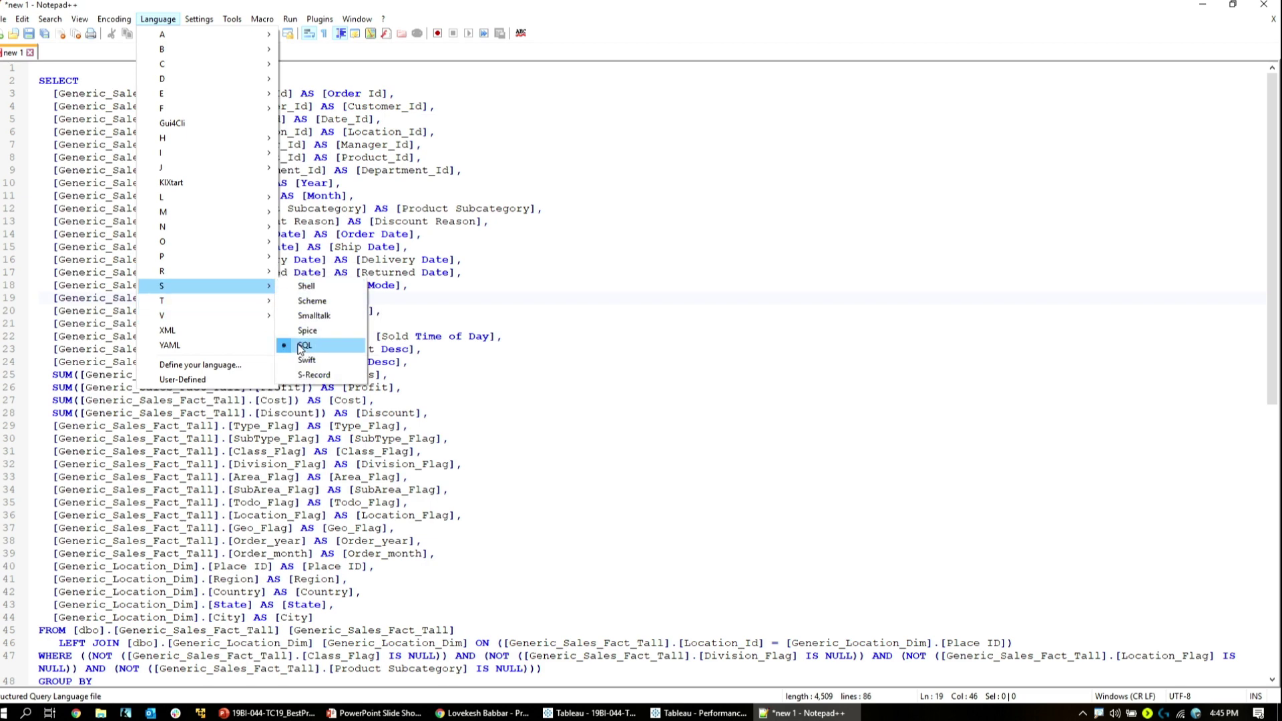
pyautogui.click(494, 312)
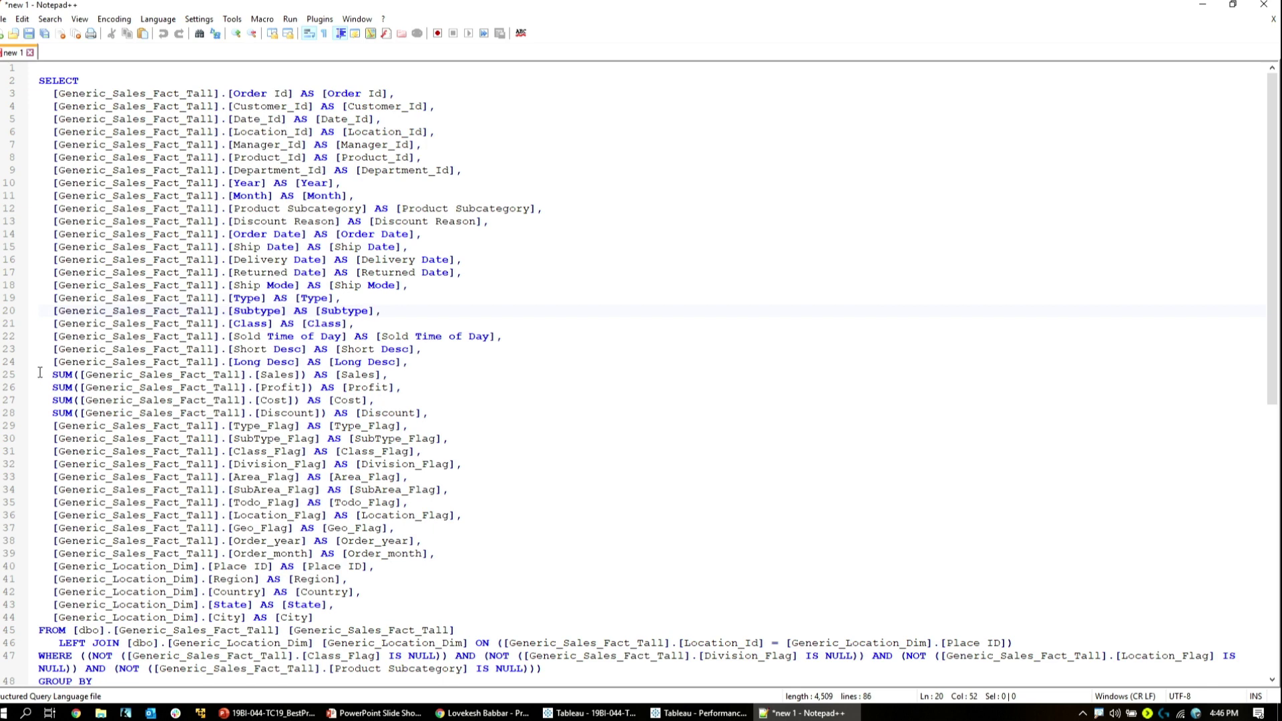
pyautogui.moveTo(45, 375); pyautogui.dragTo(472, 403)
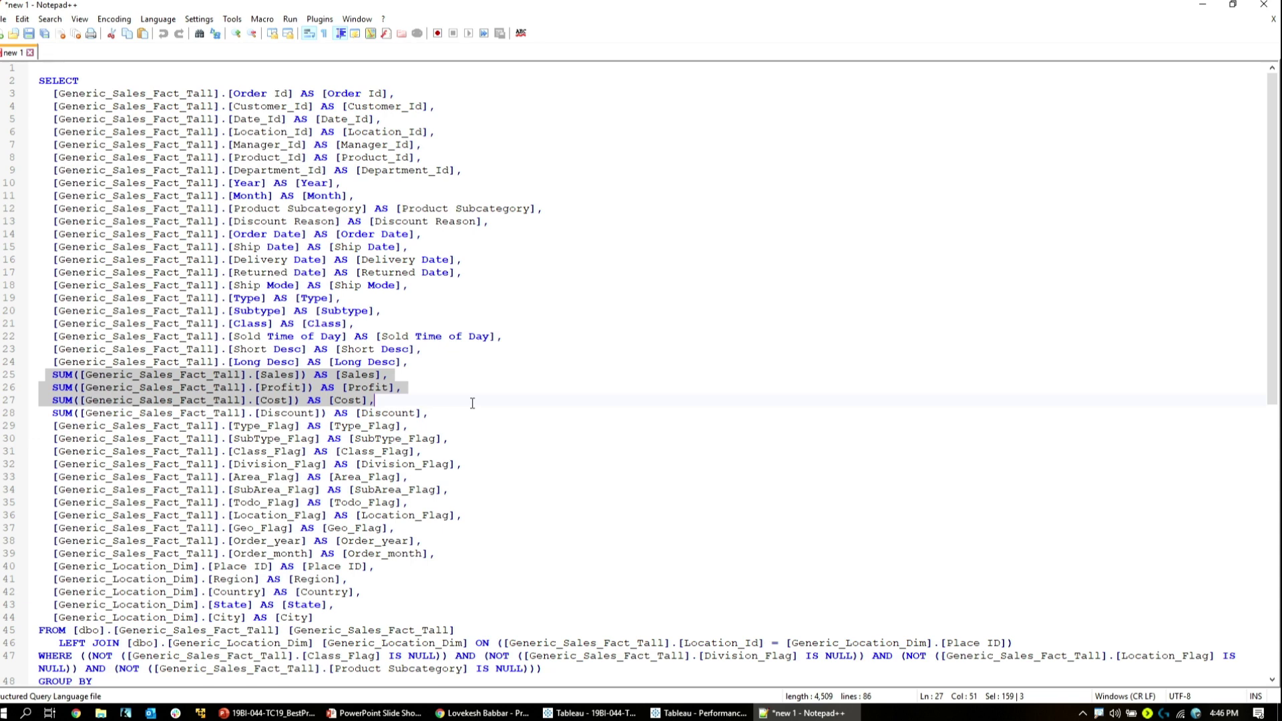
pyautogui.press('ctrl')
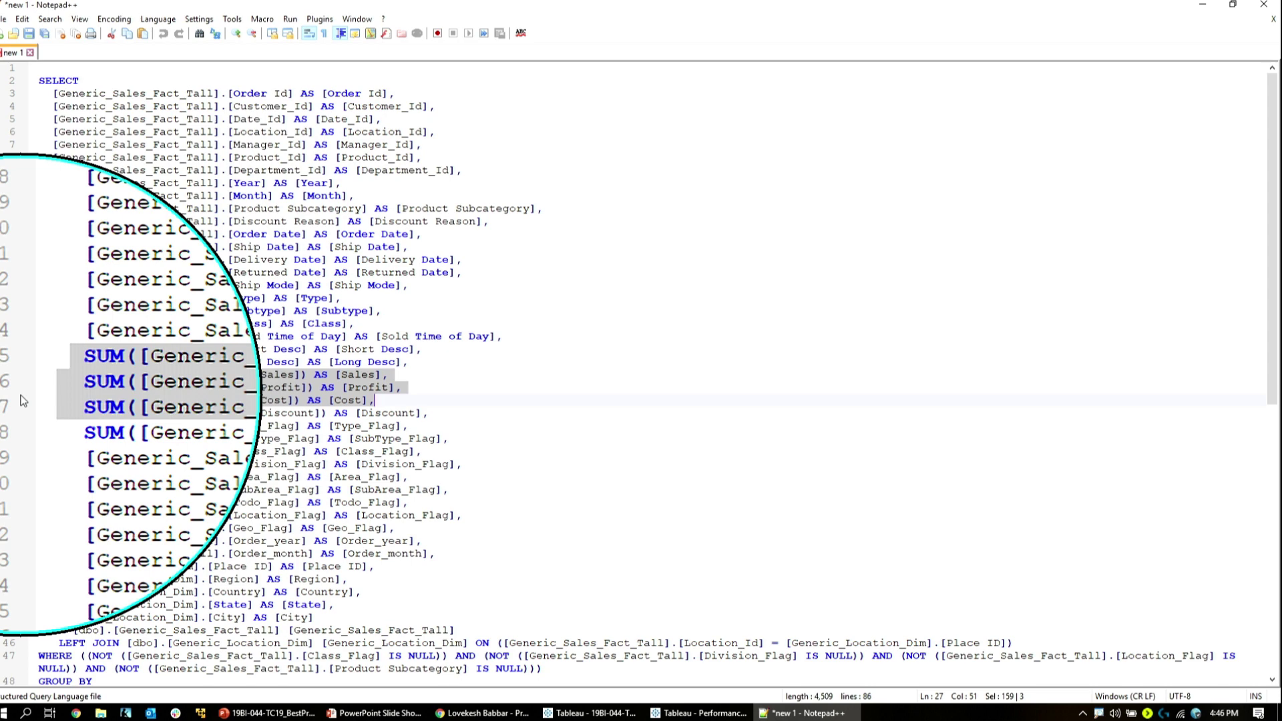
pyautogui.scroll(-6, 12, 390)
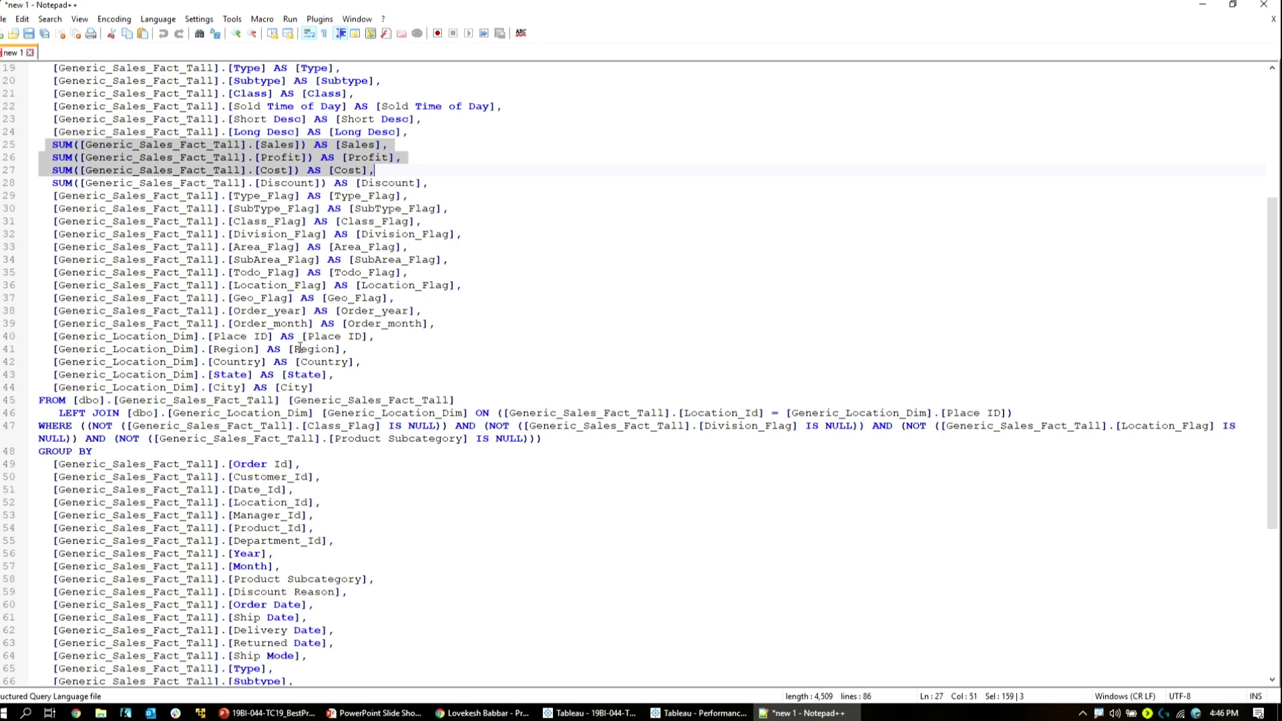
pyautogui.click(479, 299)
pyautogui.scroll(6, 479, 299)
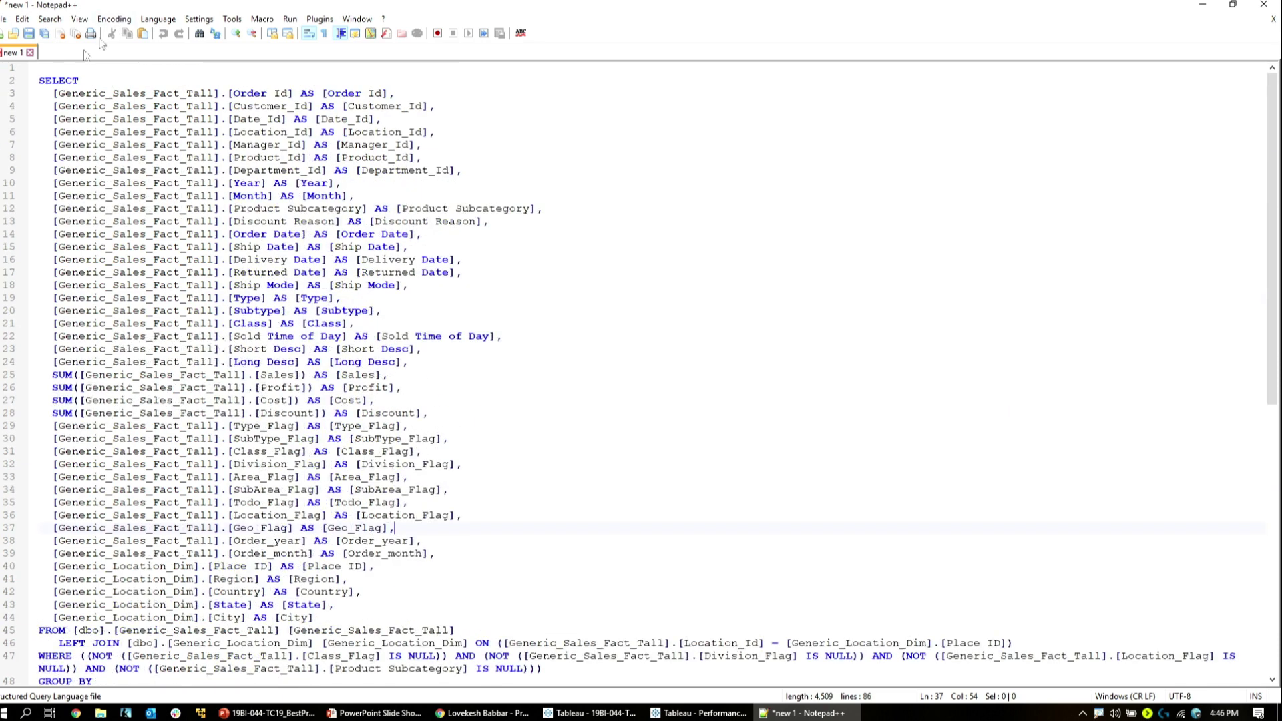
# - Add an outer query above the existing one: SELECT Ship_Mode, sum(sales) followed by from and an opening parenthesis
pyautogui.click(55, 67)
pyautogui.write('SELECT ')
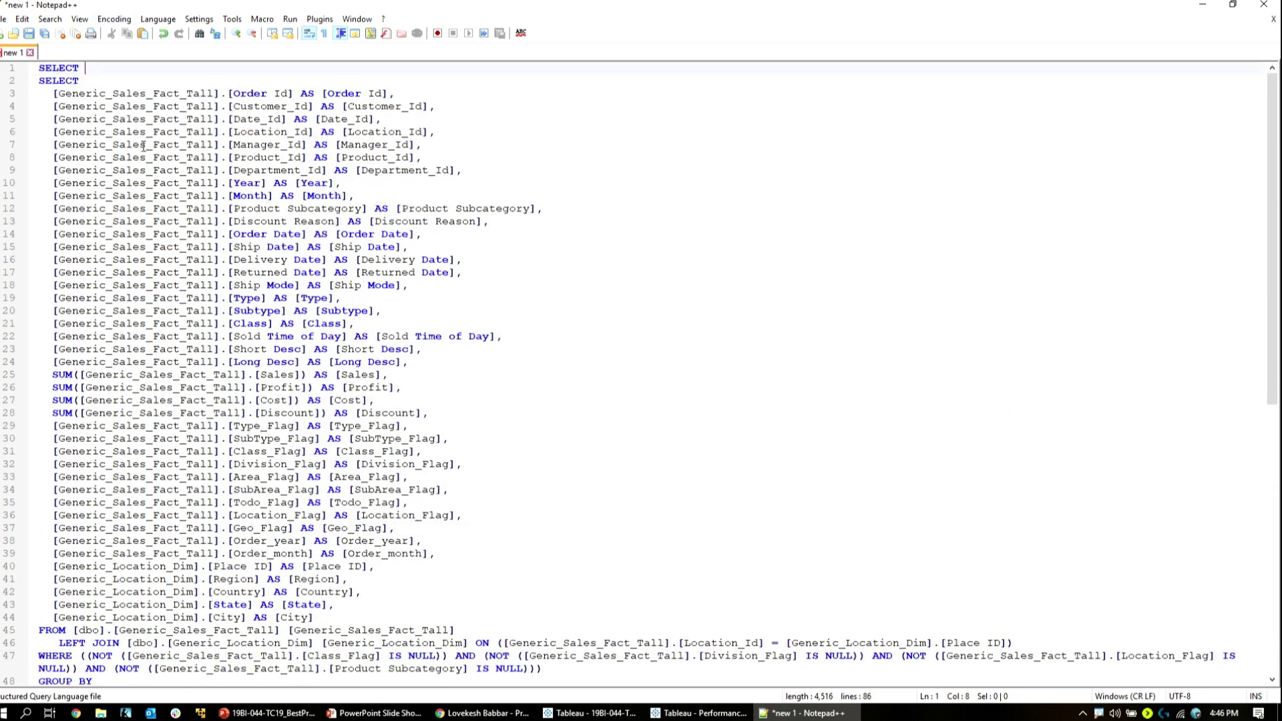
pyautogui.write('Ship_Mode, sum')
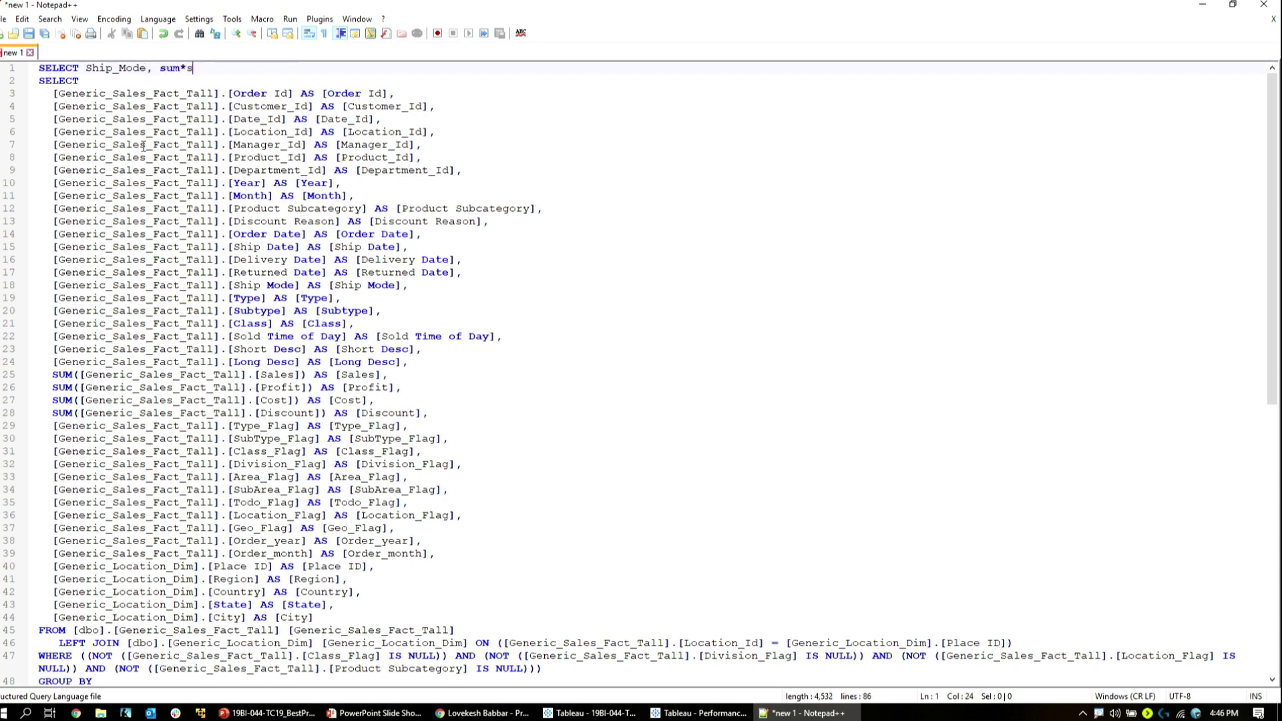
pyautogui.write('(sales')
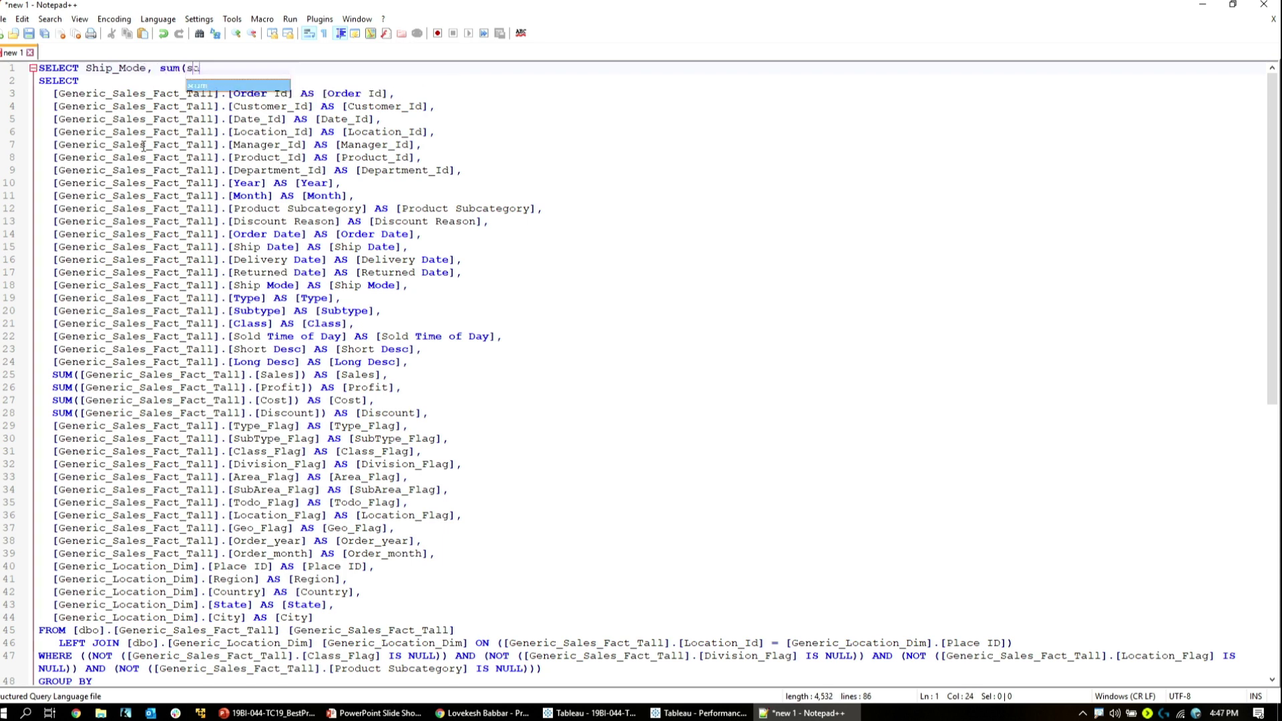
pyautogui.write(')')
pyautogui.press('Return')
pyautogui.write('from ')
pyautogui.write('(')
# - Close the nested query after the final City line with ") data" and add "group by ship_mode" on a new line
pyautogui.scroll(-13, 467, 244)
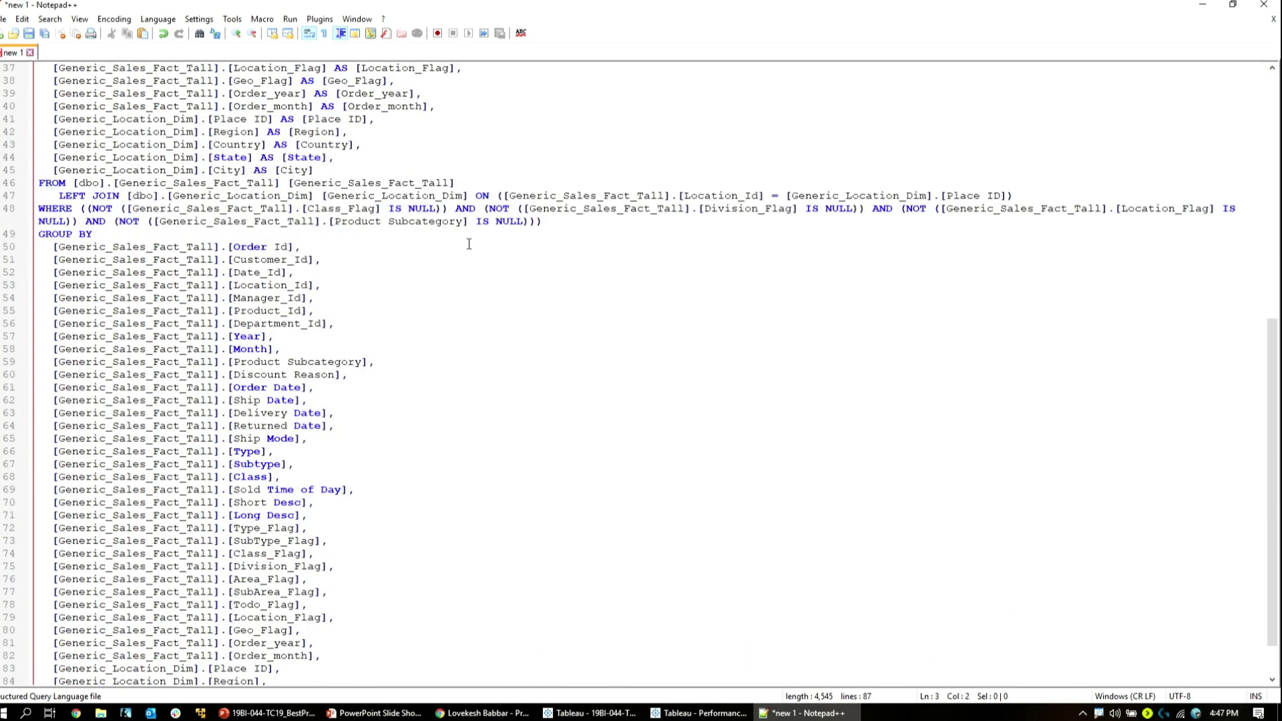
pyautogui.click(314, 668)
pyautogui.press('Tab')
pyautogui.write(') data')
pyautogui.press('Return')
pyautogui.write('grop')
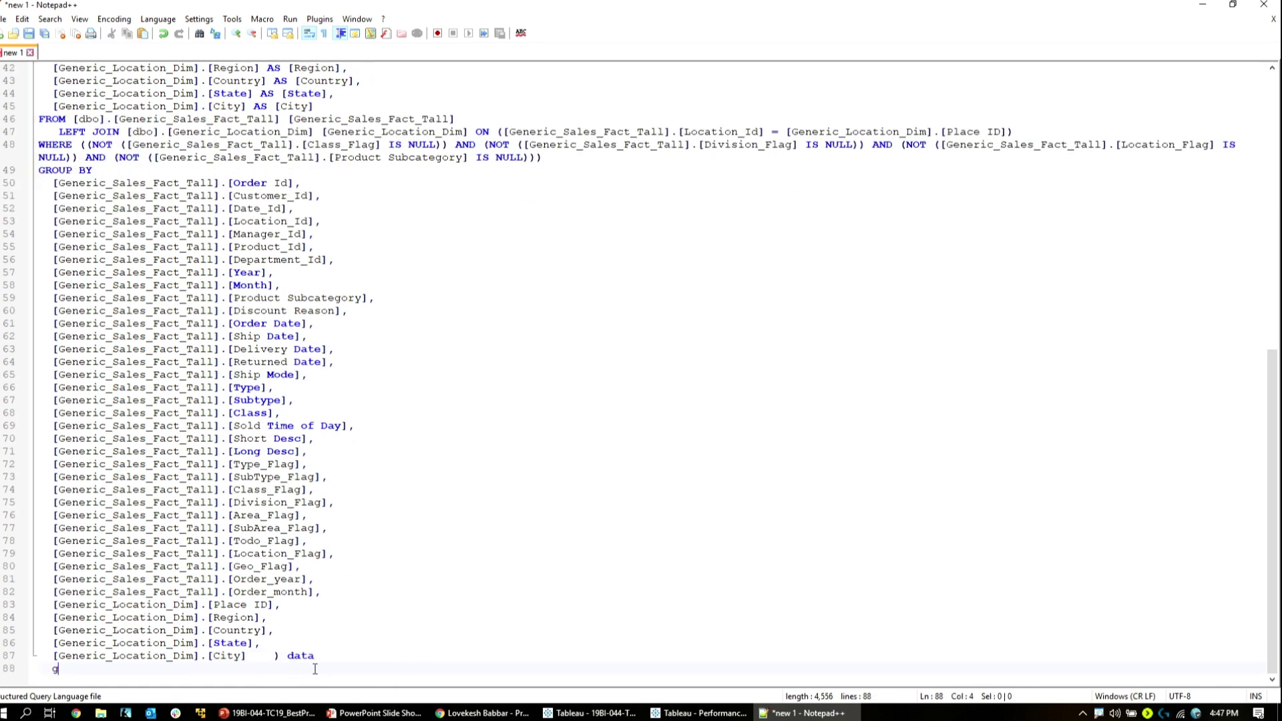
pyautogui.press('BackSpace')
pyautogui.write('up bys')
pyautogui.press('BackSpace')
pyautogui.write('ship_mode')
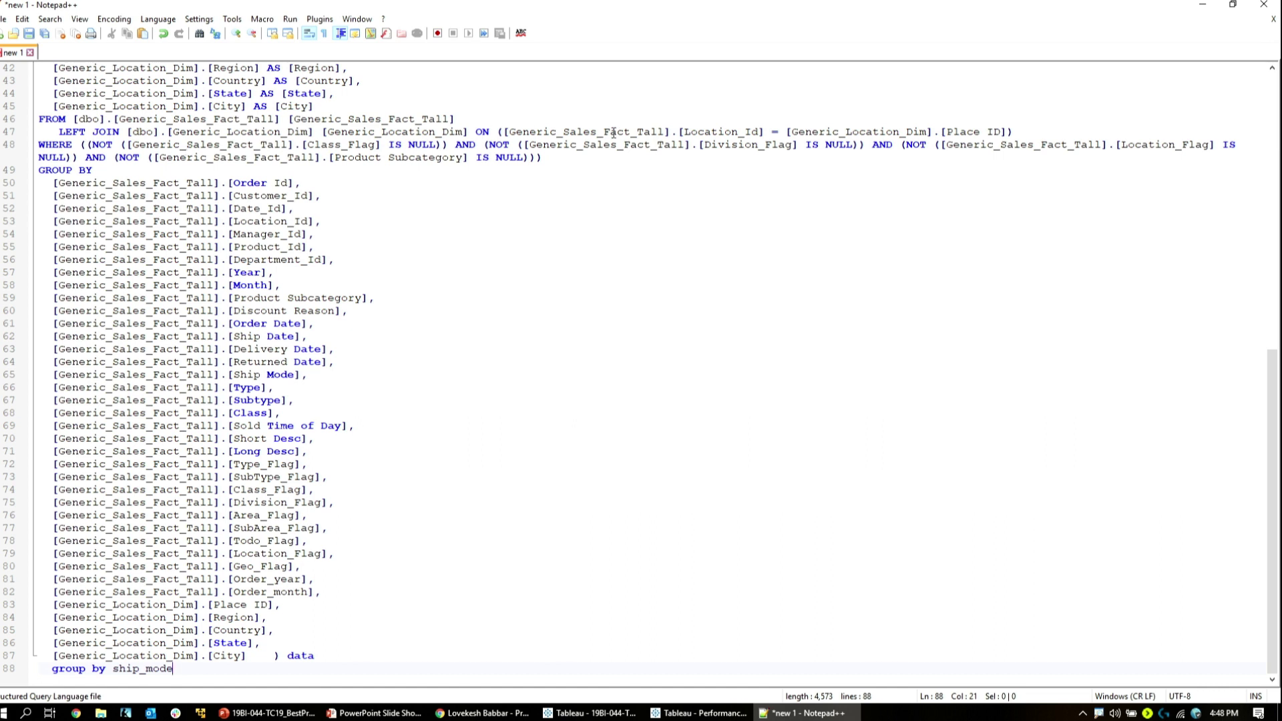
# - Highlight the end of the WHERE condition, switch back to Tableau and accept the Custom SQL editor
pyautogui.moveTo(527, 158); pyautogui.dragTo(429, 156)
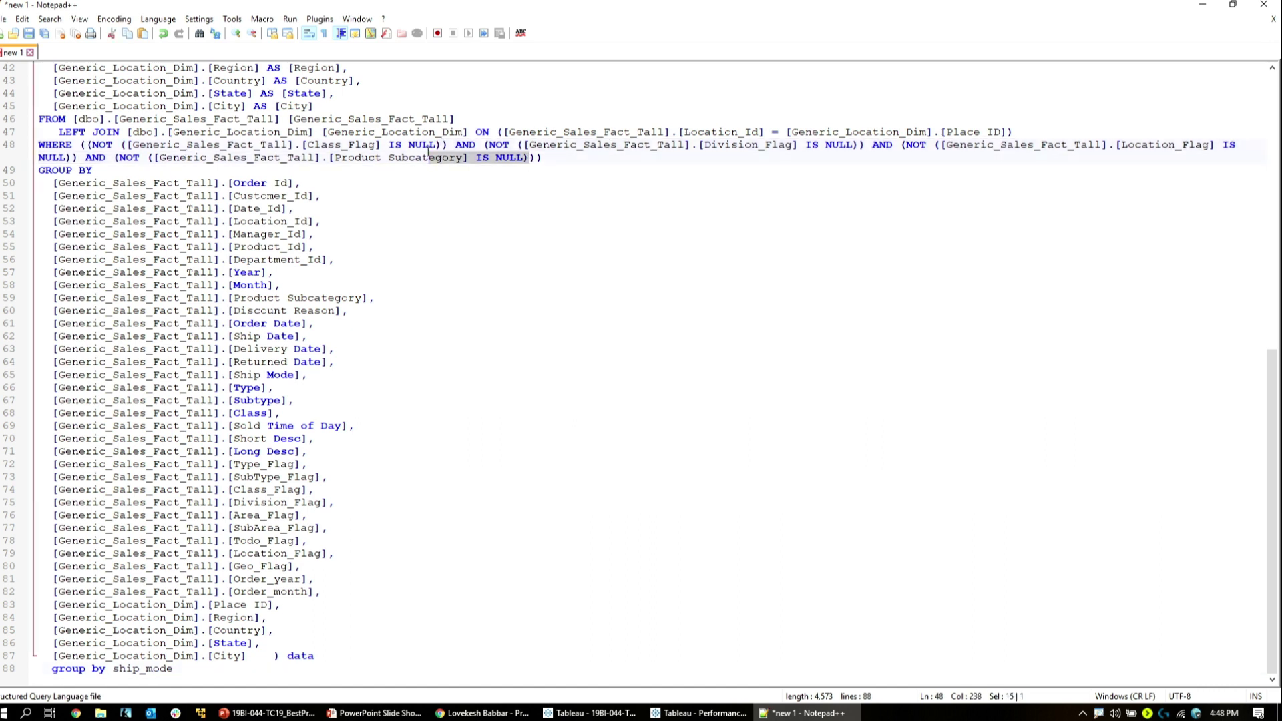
pyautogui.click(588, 712)
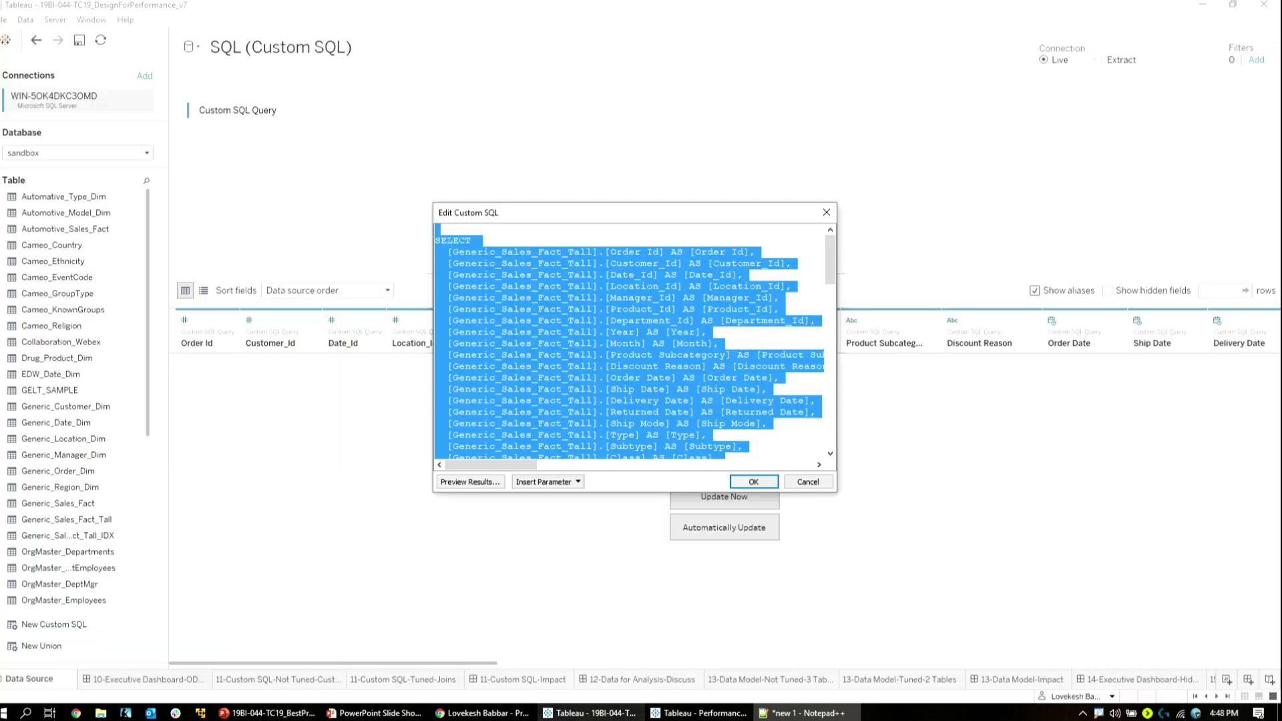
pyautogui.click(758, 482)
# - Switch to the SQL (2 Tables, DS Filters) and SQL (3 Tables, DS Filters ) data sources and inspect their table joins
pyautogui.click(192, 46)
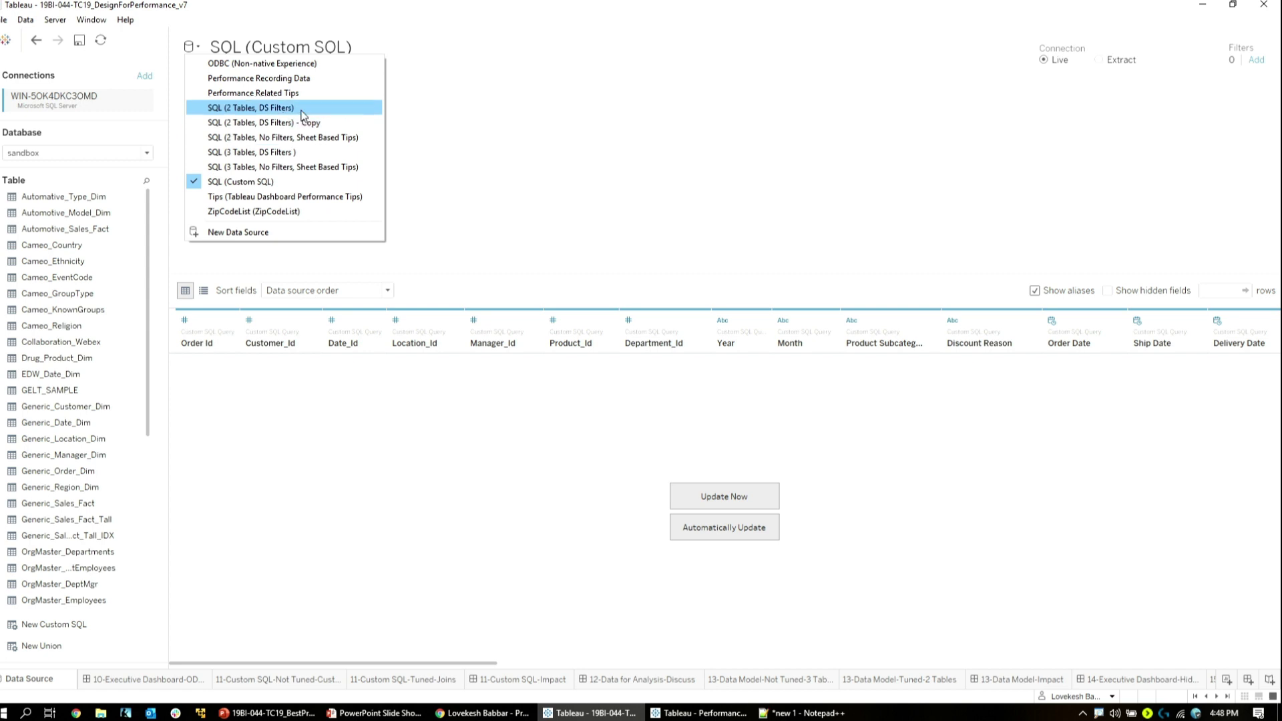
pyautogui.click(426, 253)
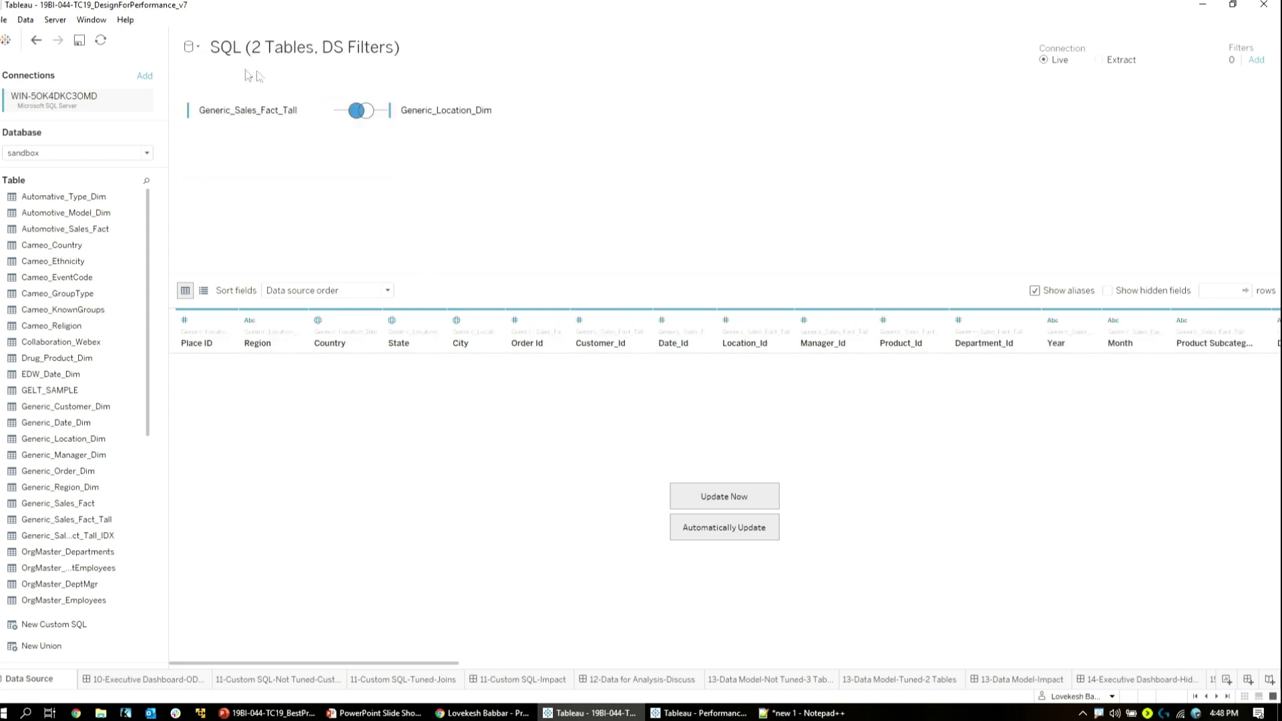
pyautogui.click(193, 47)
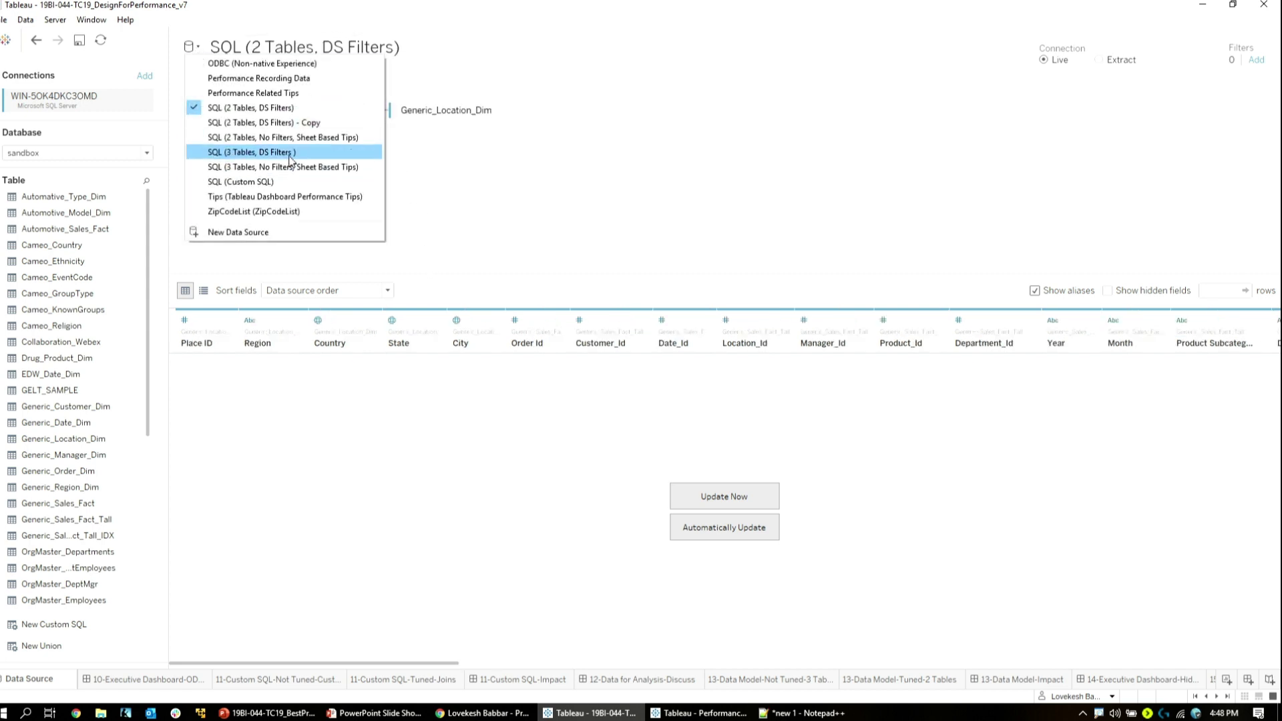
pyautogui.click(334, 191)
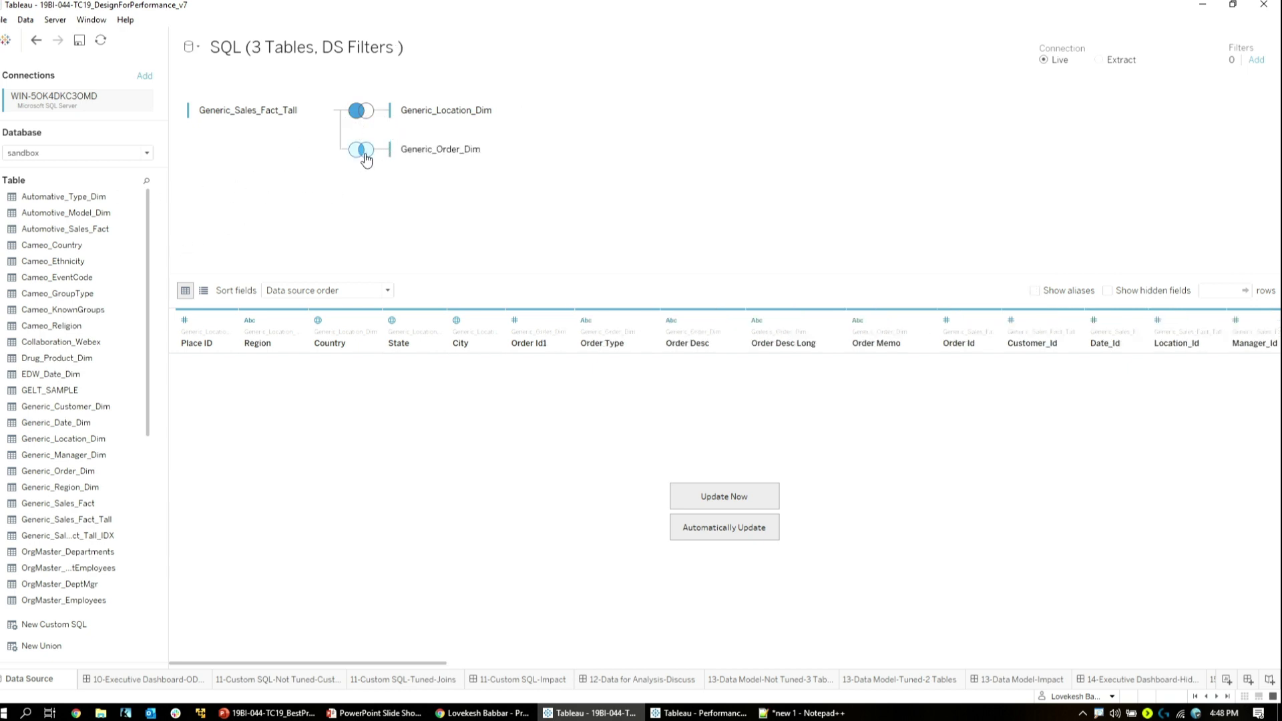
pyautogui.moveTo(374, 152)
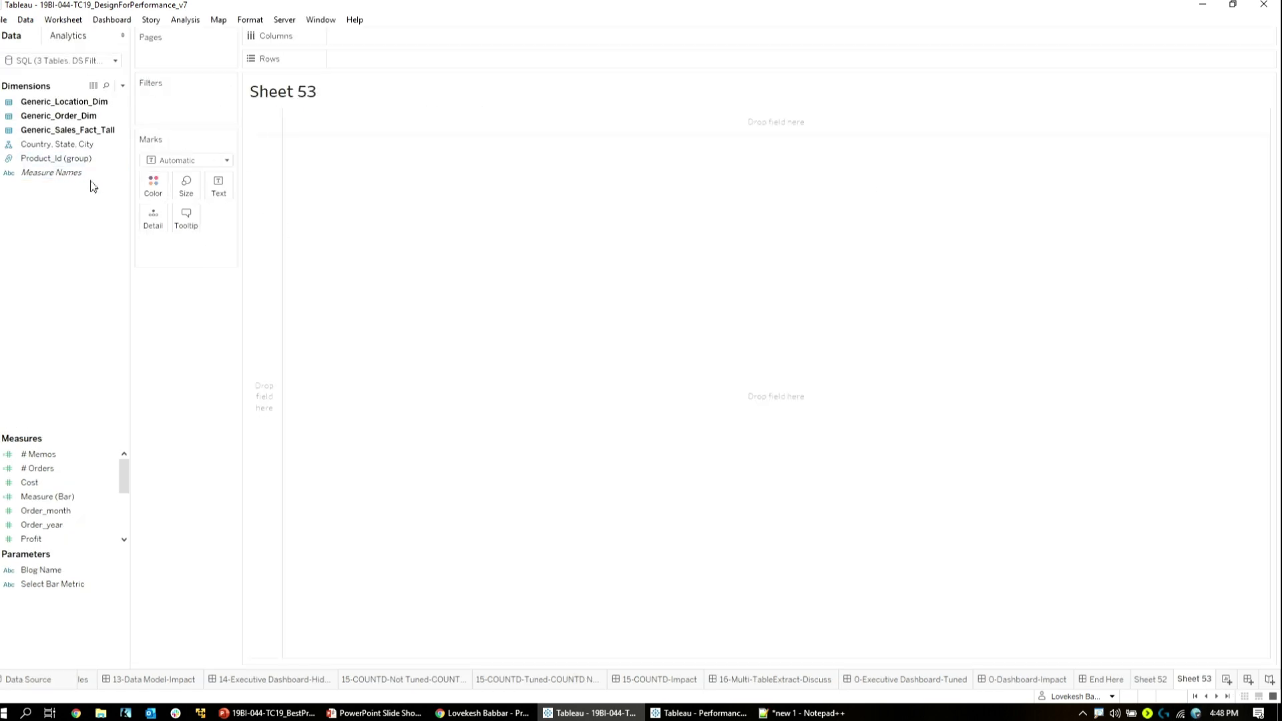
# - Add Cost to the rows of the new Sheet 53 and bring up the Class_Flag filter's worksheet scope options
pyautogui.moveTo(59, 486); pyautogui.dragTo(221, 144)
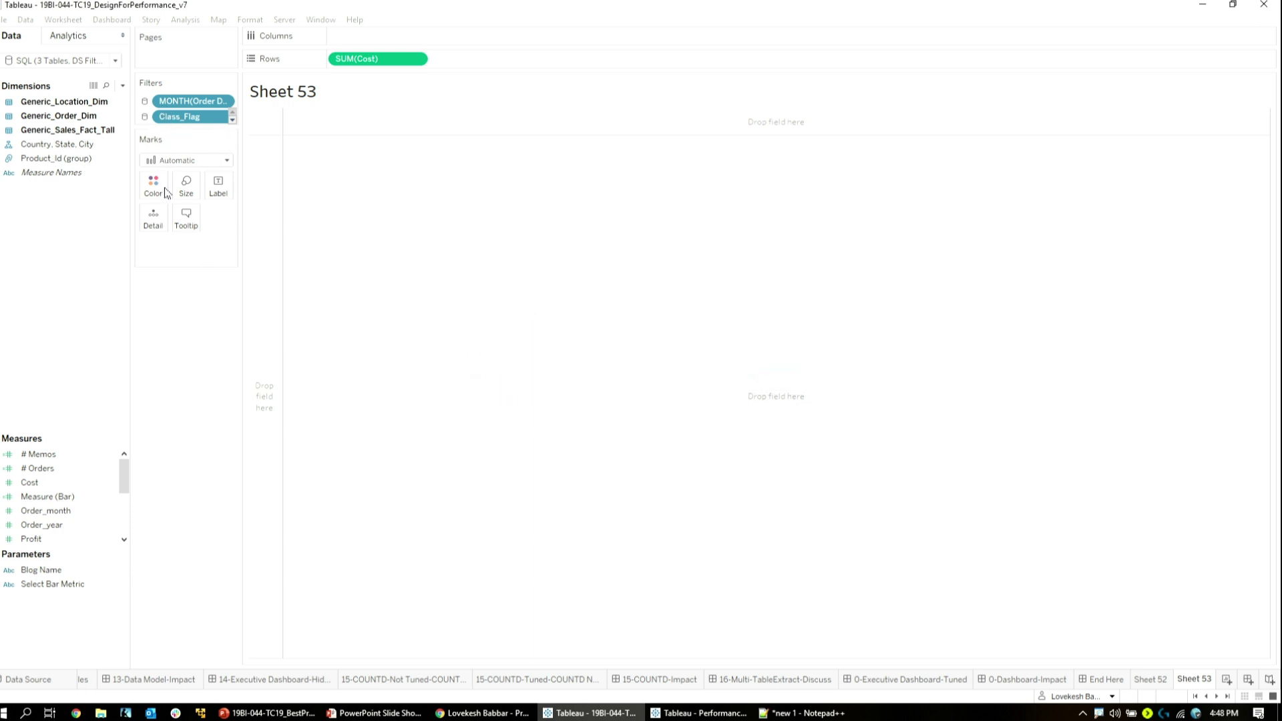
pyautogui.click(224, 120)
pyautogui.moveTo(266, 199)
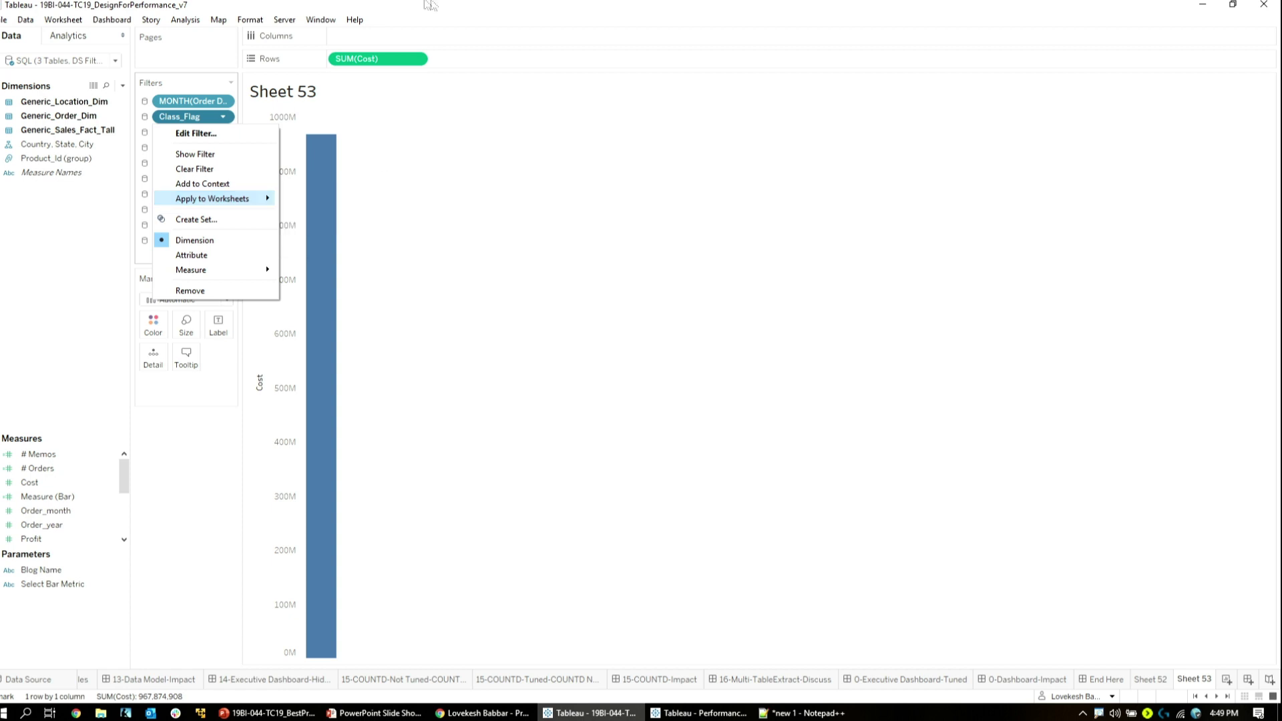
# - Open the 11-Custom SQL-Impact dashboard to compare the timings of custom SQL and standard joins
pyautogui.click(320, 19)
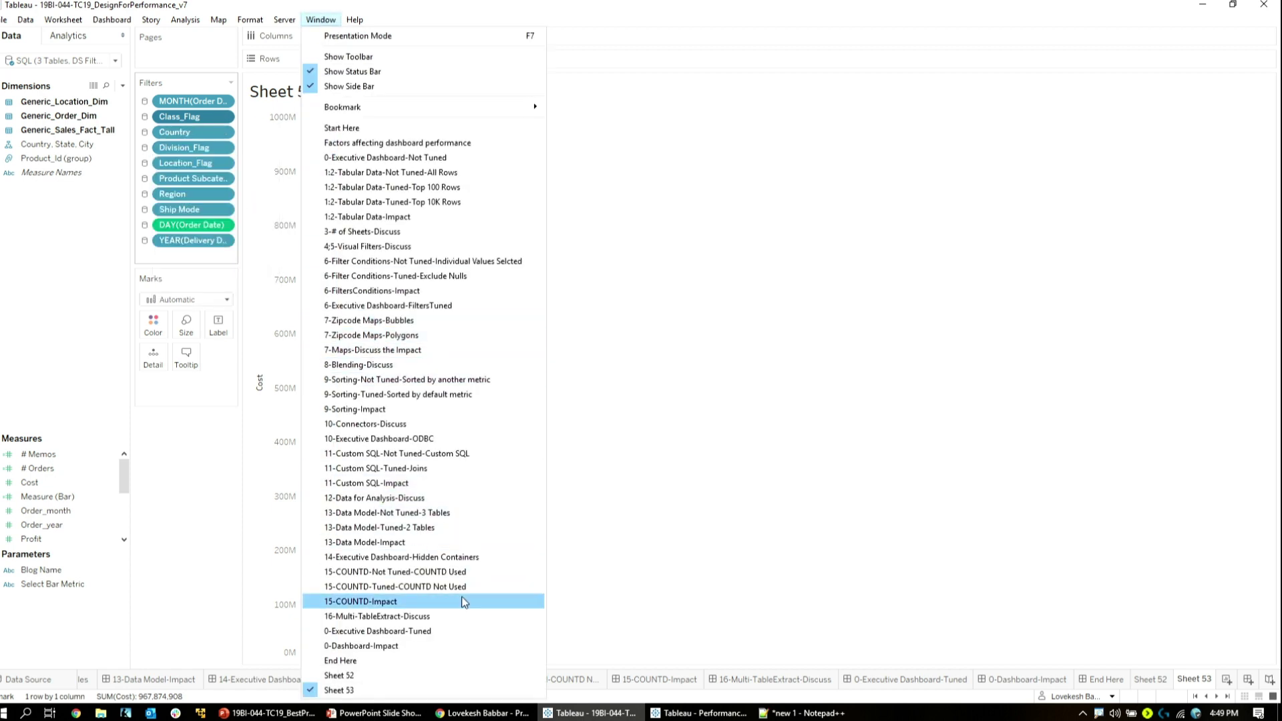
pyautogui.click(466, 482)
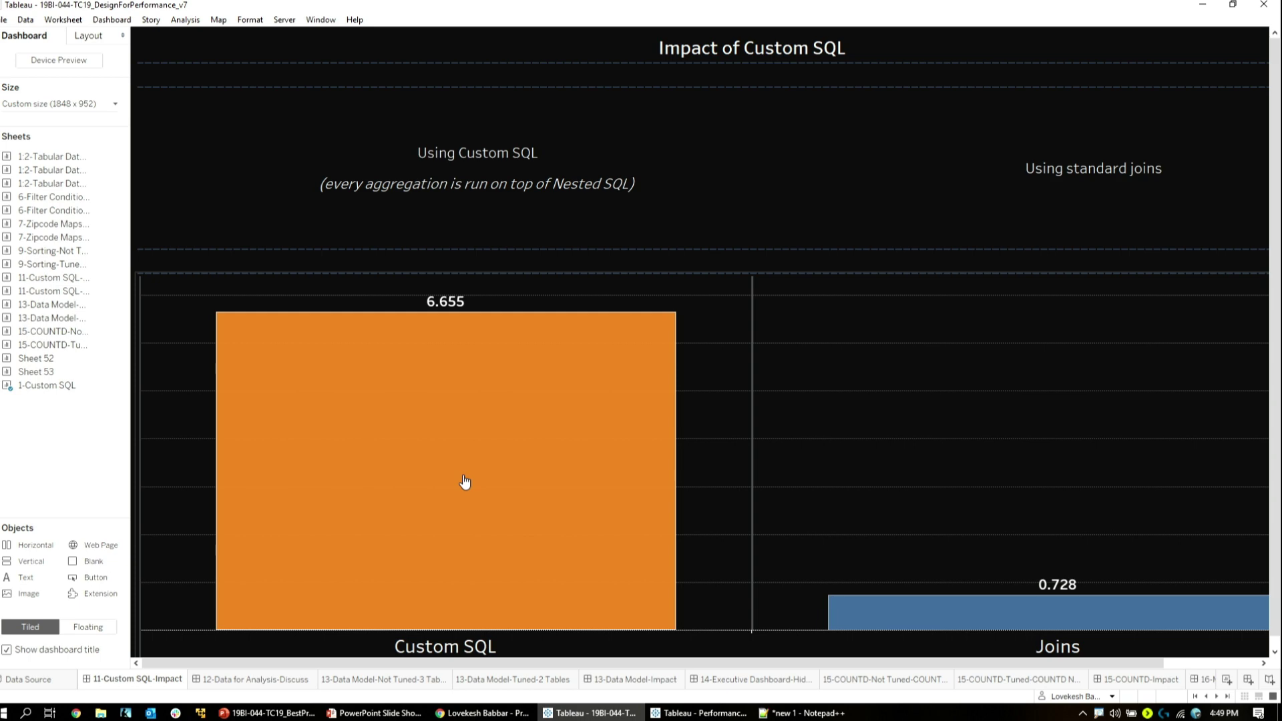
# - Open the 14-Executive Dashboard-Hidden Containers dashboard, then show and hide its filter container
pyautogui.click(319, 20)
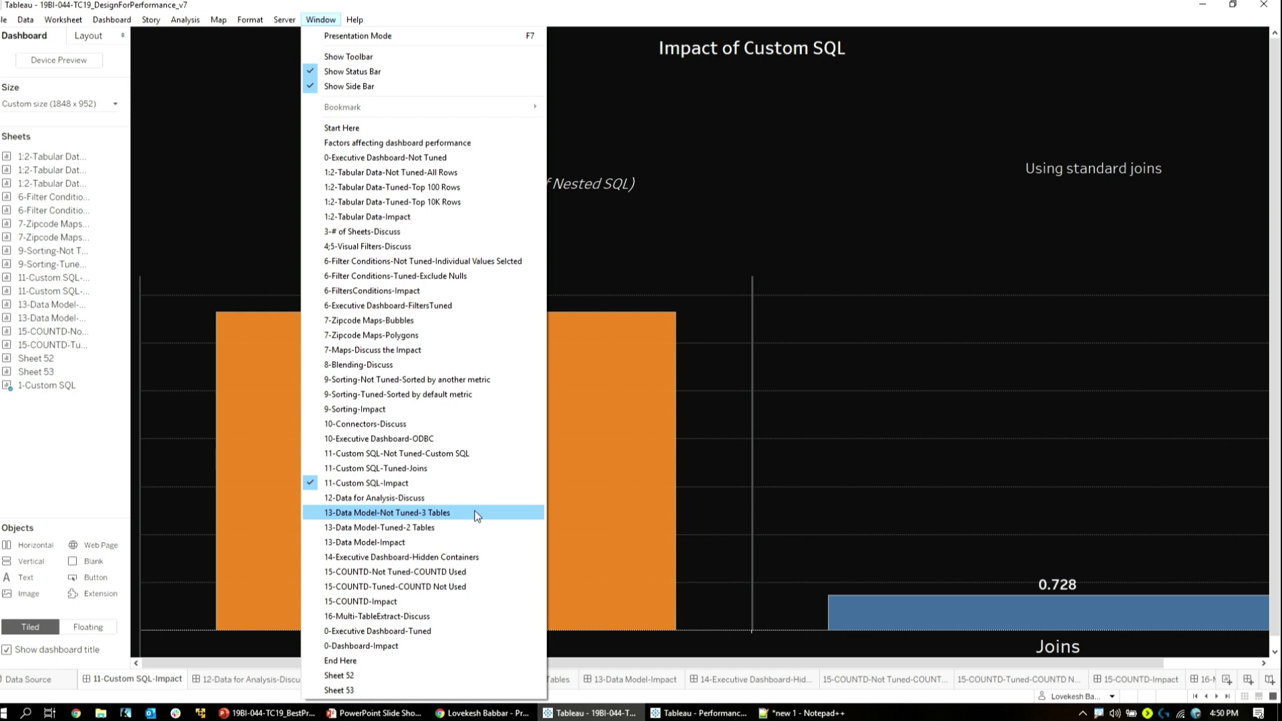
pyautogui.click(460, 557)
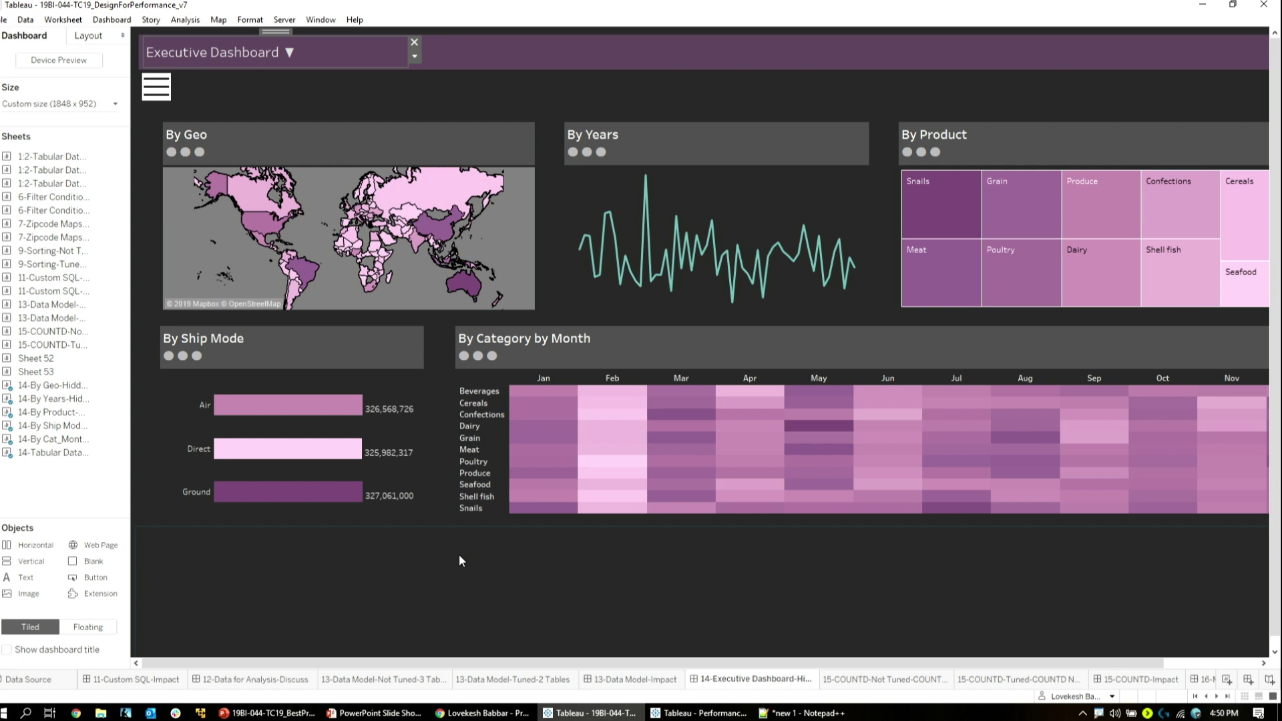
pyautogui.click(158, 86)
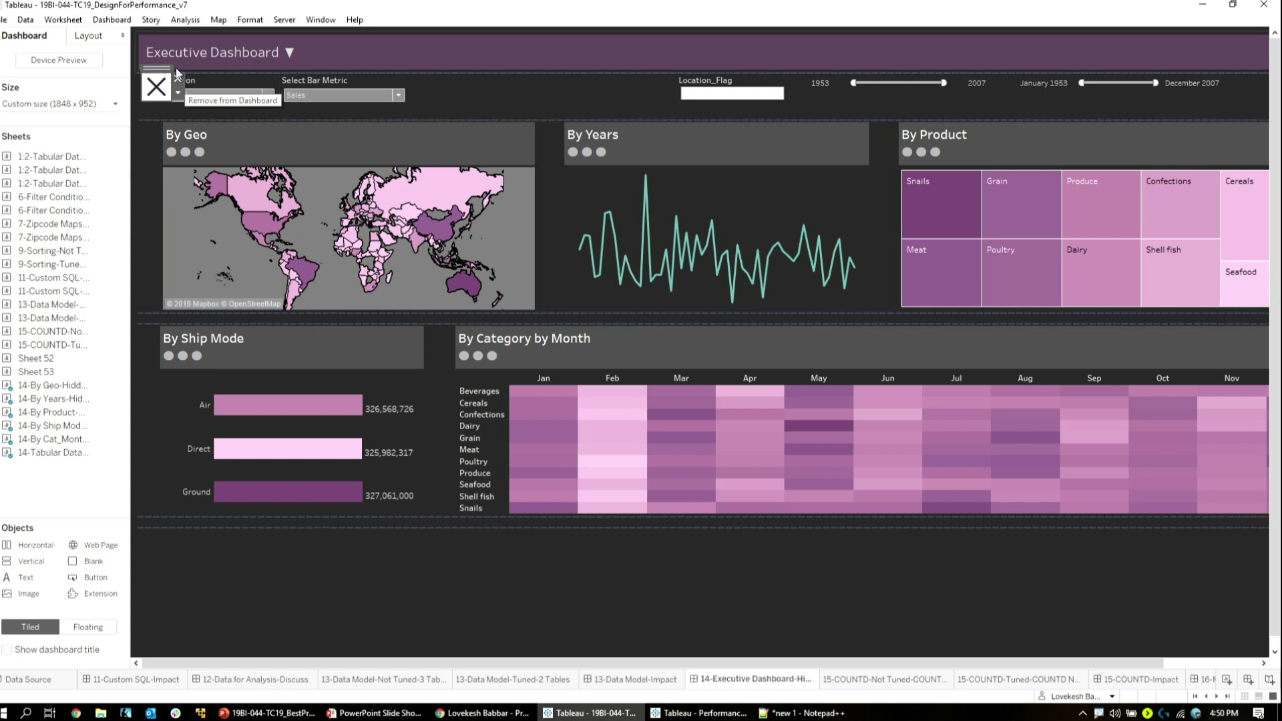
pyautogui.click(157, 86)
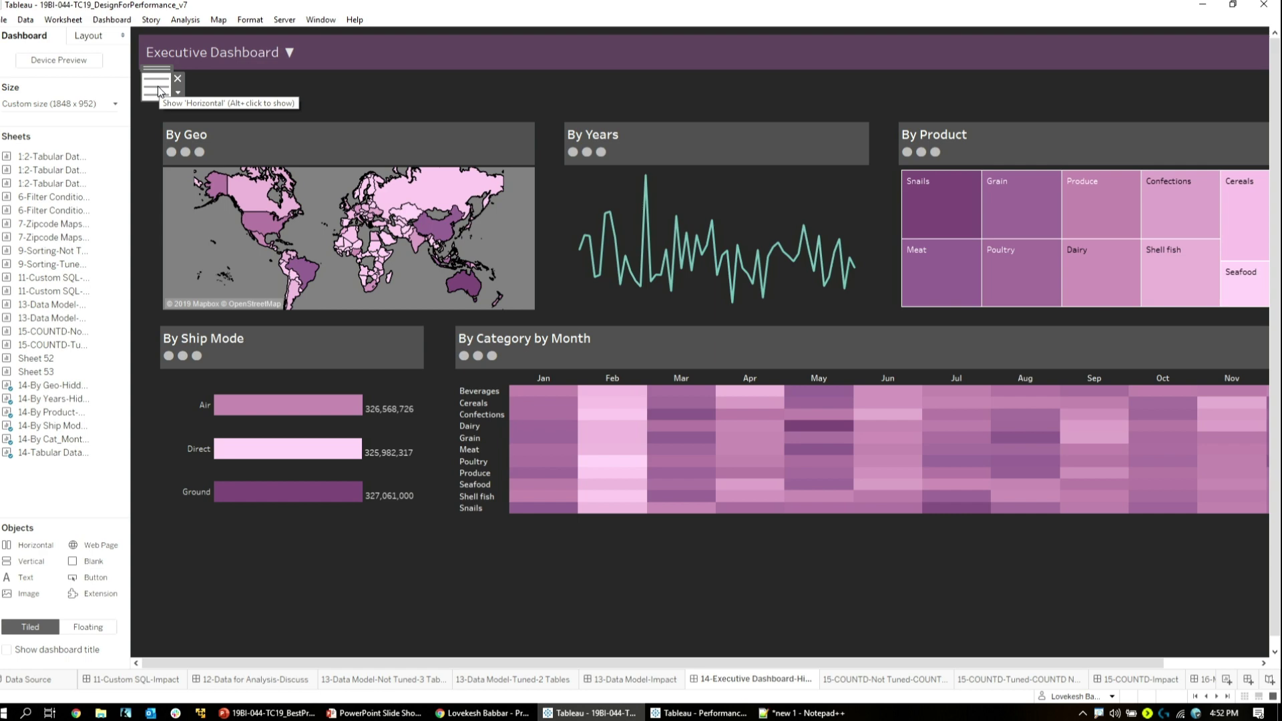
# - Open the 16-Multi-TableExtract-Discuss dashboard, then bring up the SQL (2 Tables, DS Filters) data source for editing
pyautogui.click(321, 20)
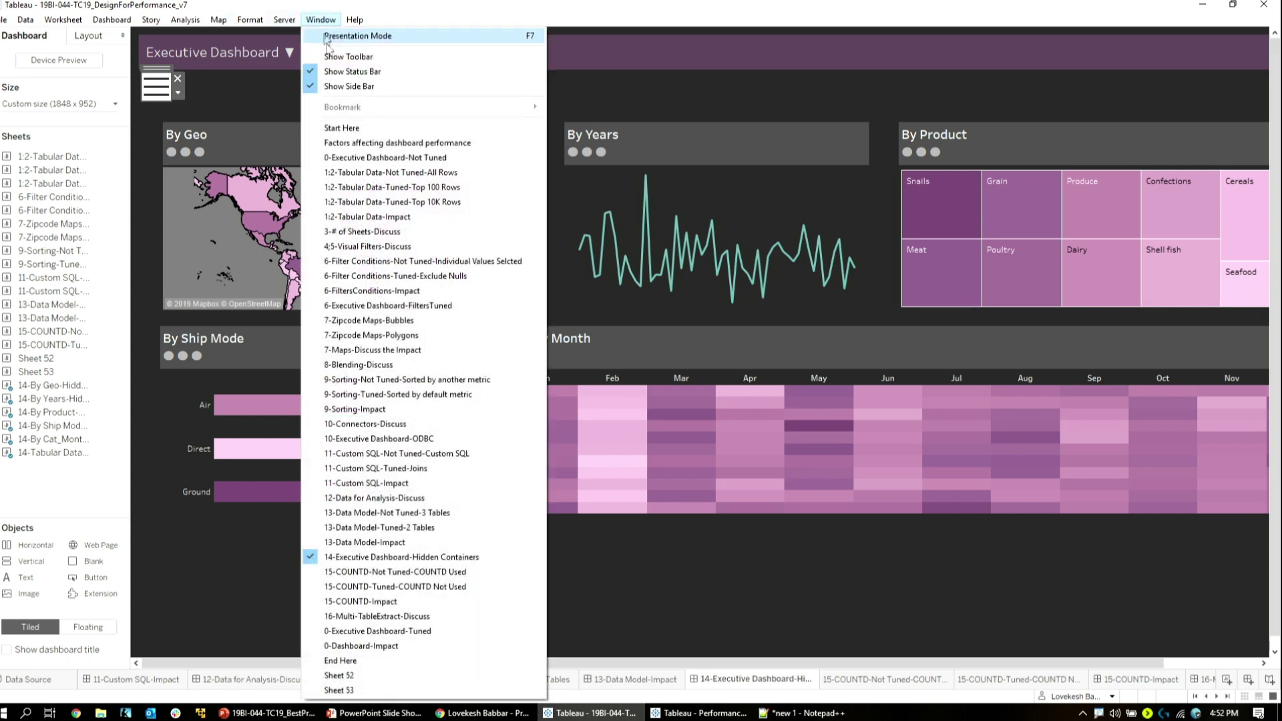
pyautogui.click(447, 618)
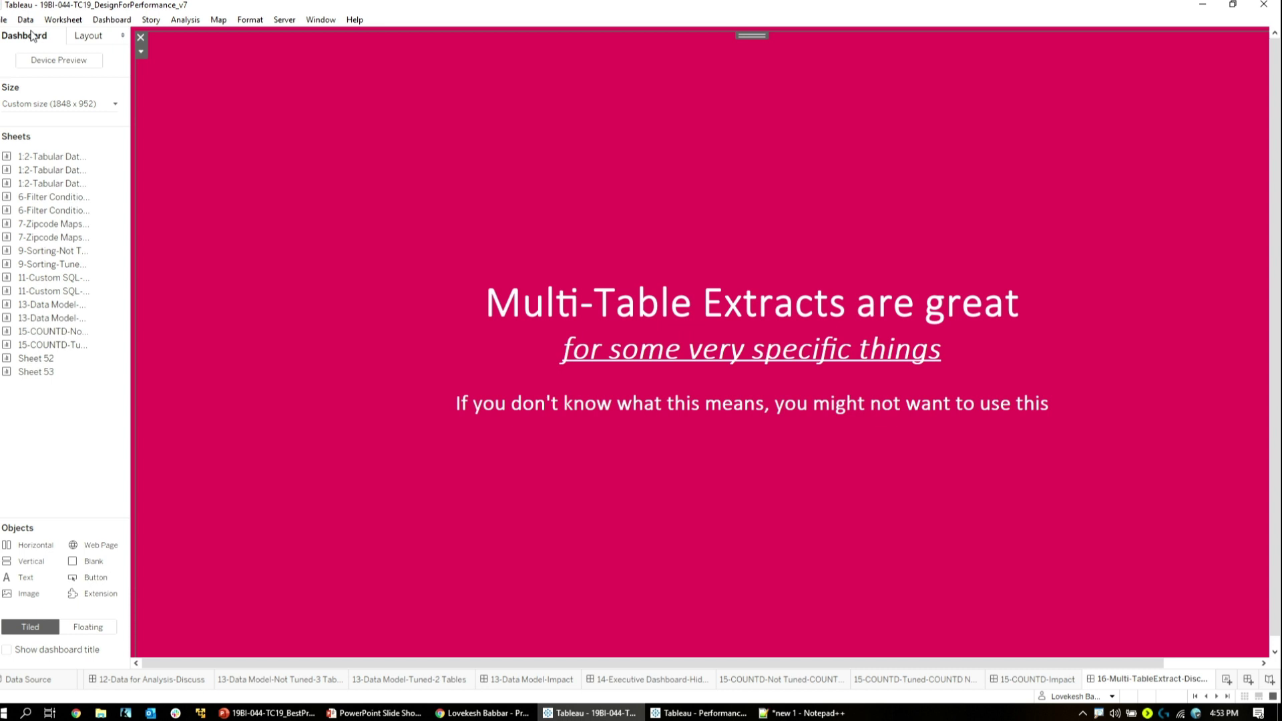
pyautogui.click(25, 20)
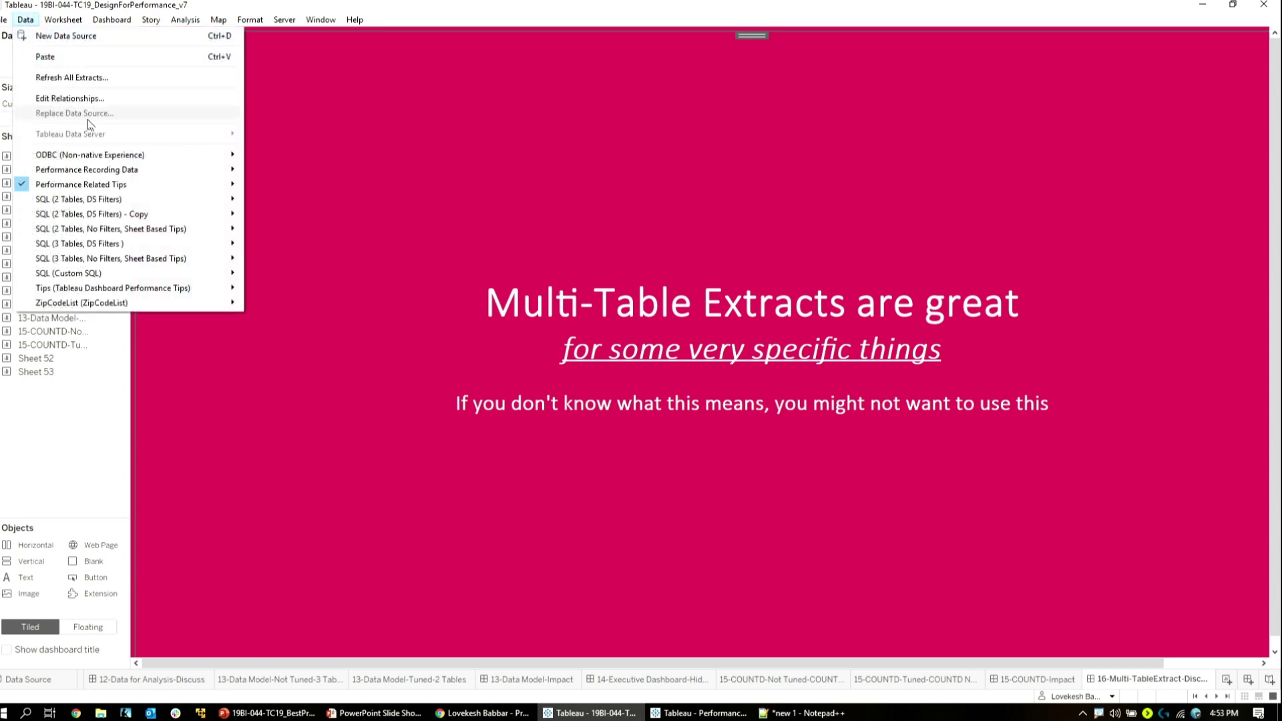
pyautogui.moveTo(154, 202)
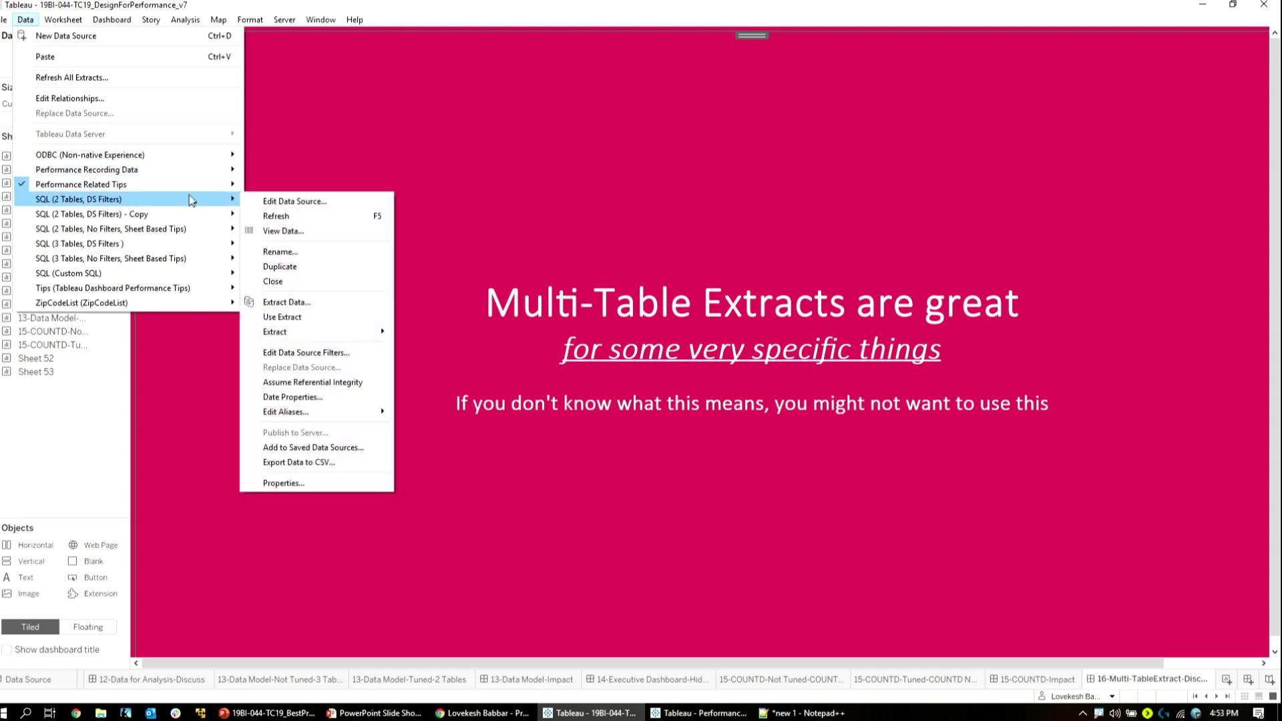
pyautogui.click(267, 200)
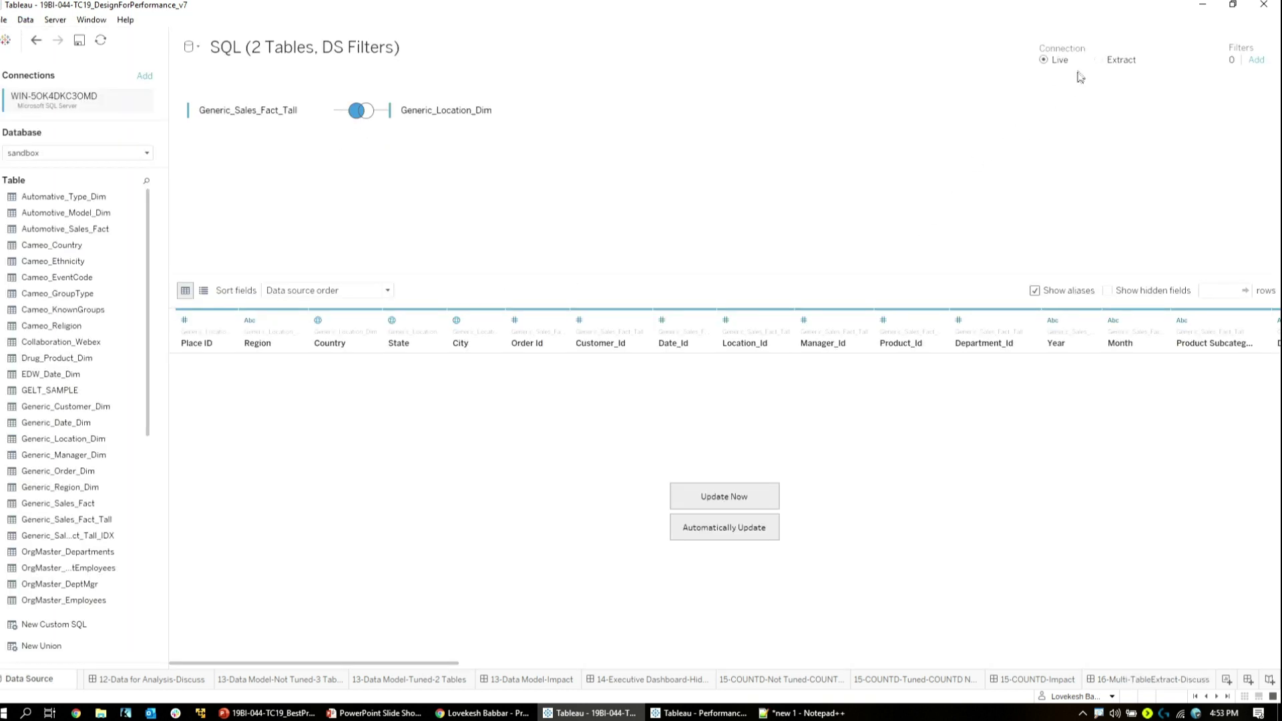
# - Switch the SQL (2 Tables, DS Filters) connection to Extract and review its single-table and multiple-table data storage options
pyautogui.click(1101, 62)
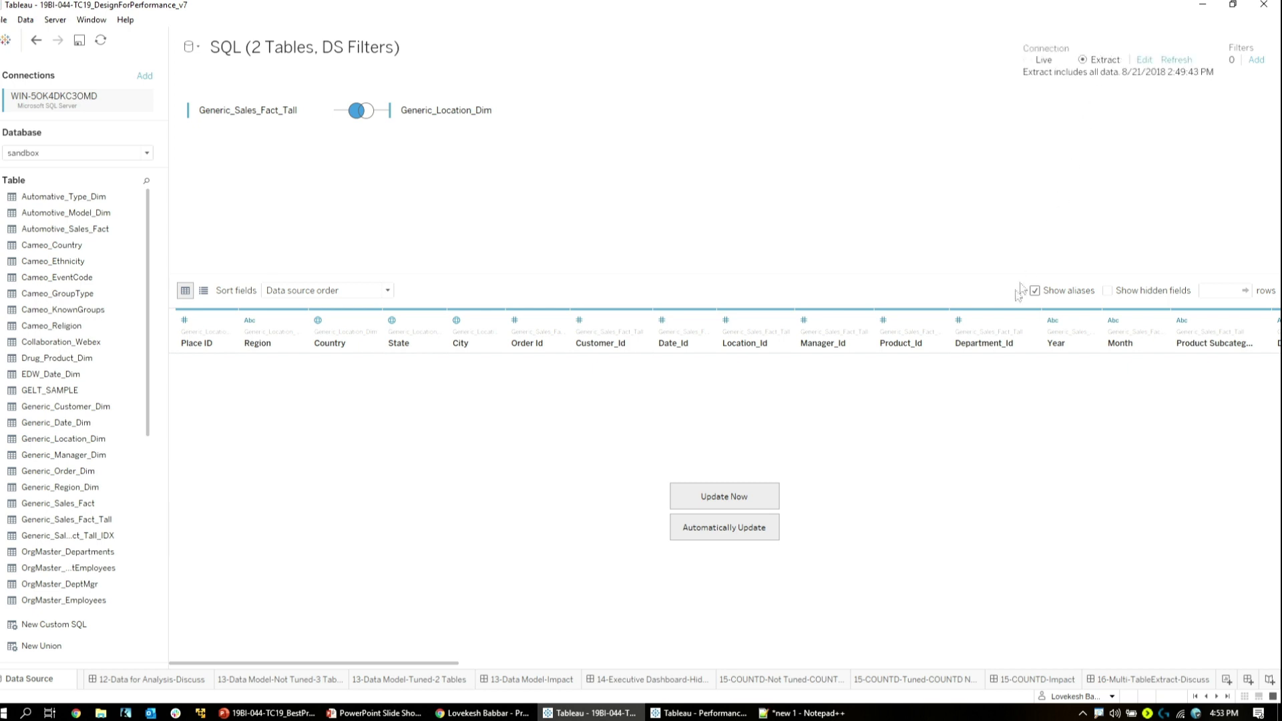
pyautogui.click(1144, 62)
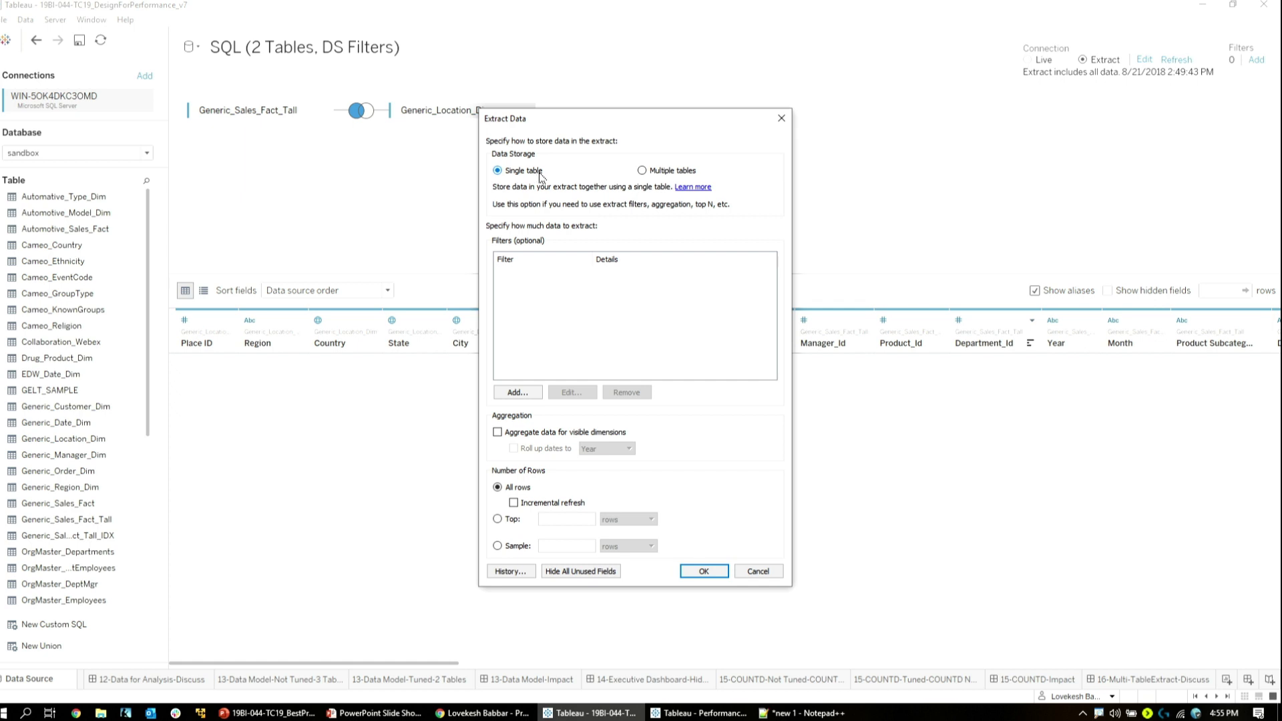
pyautogui.press('Return')
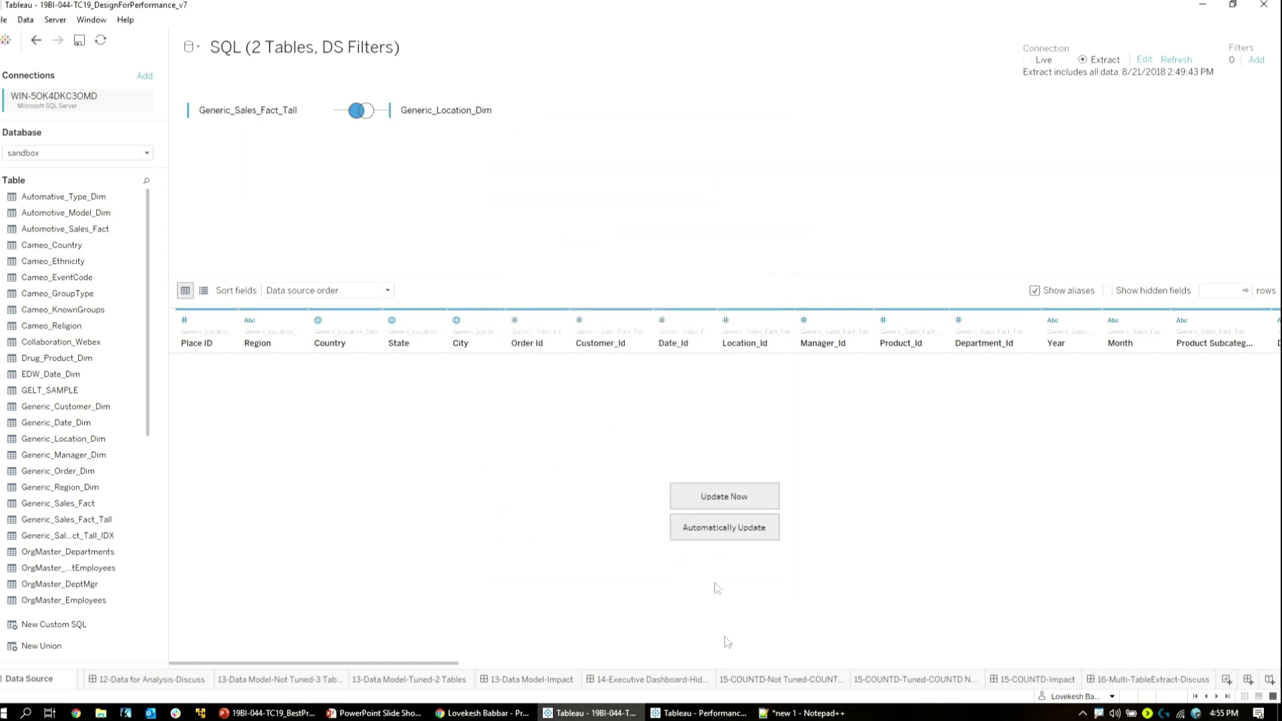
# - Undo the switch to the Extract connection and return to the 16-Multi-TableExtract-Discuss dashboard
pyautogui.click(100, 21)
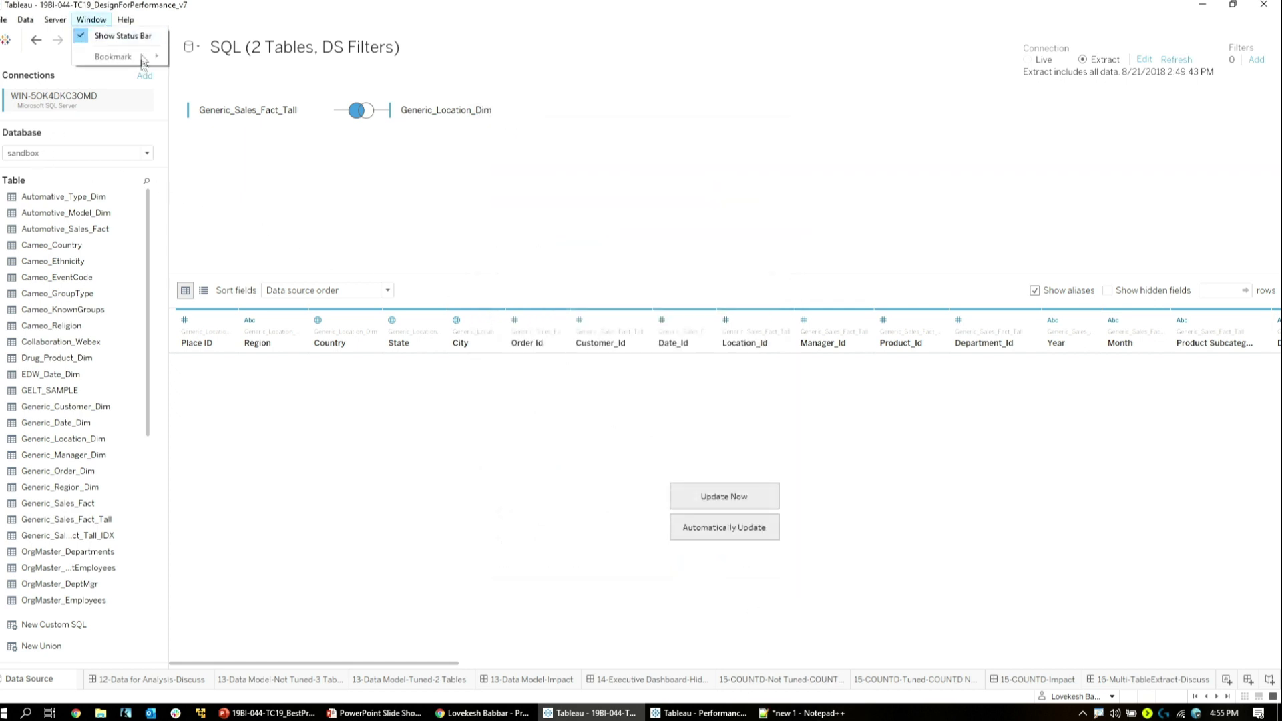
pyautogui.click(39, 44)
pyautogui.click(38, 43)
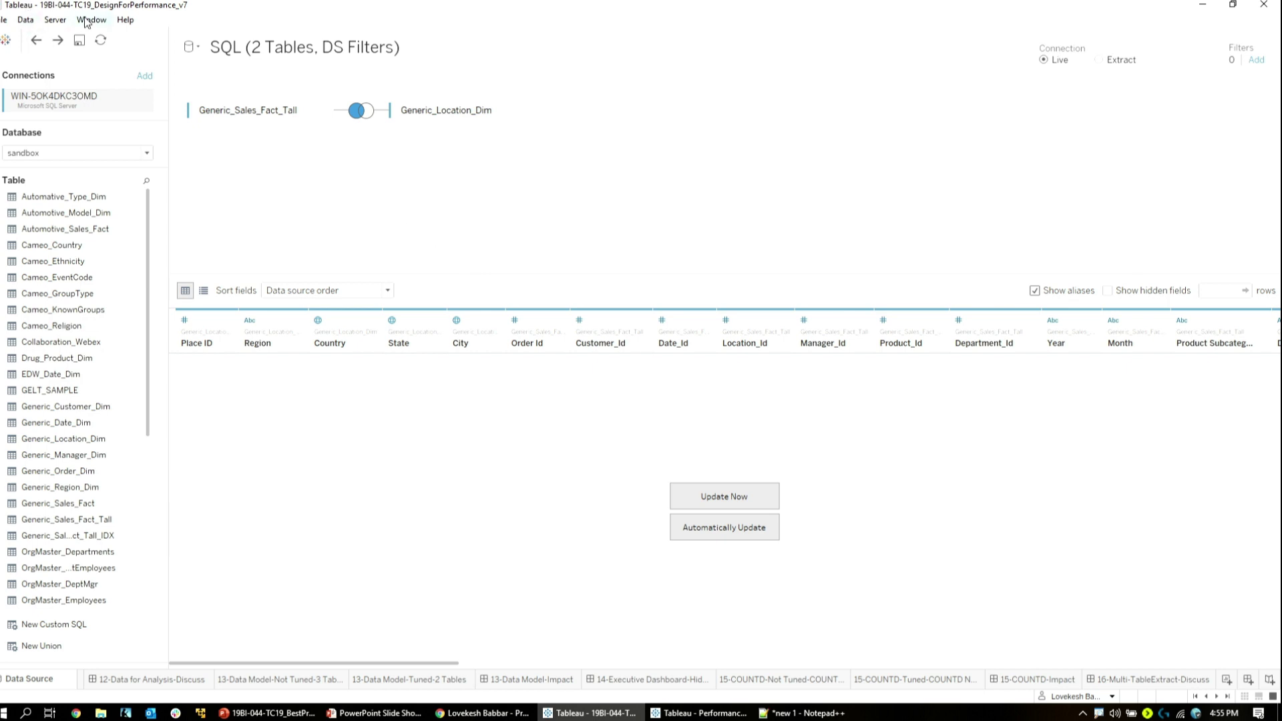
pyautogui.click(32, 45)
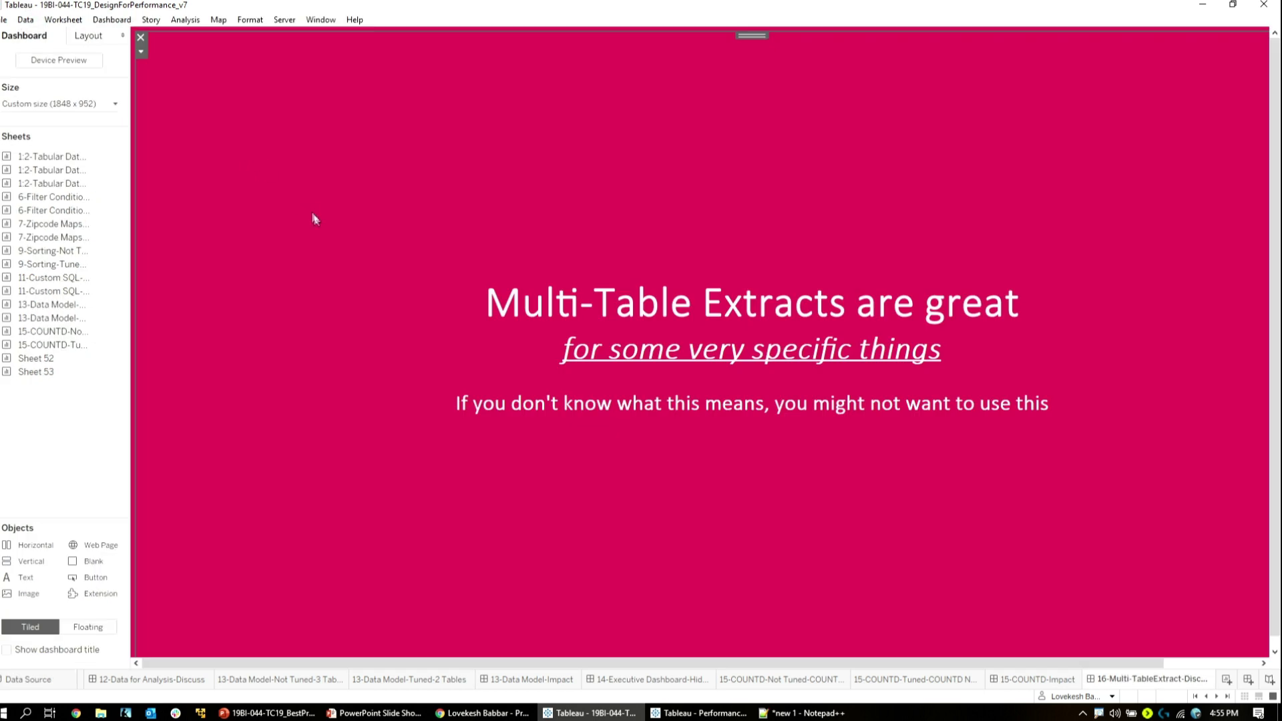